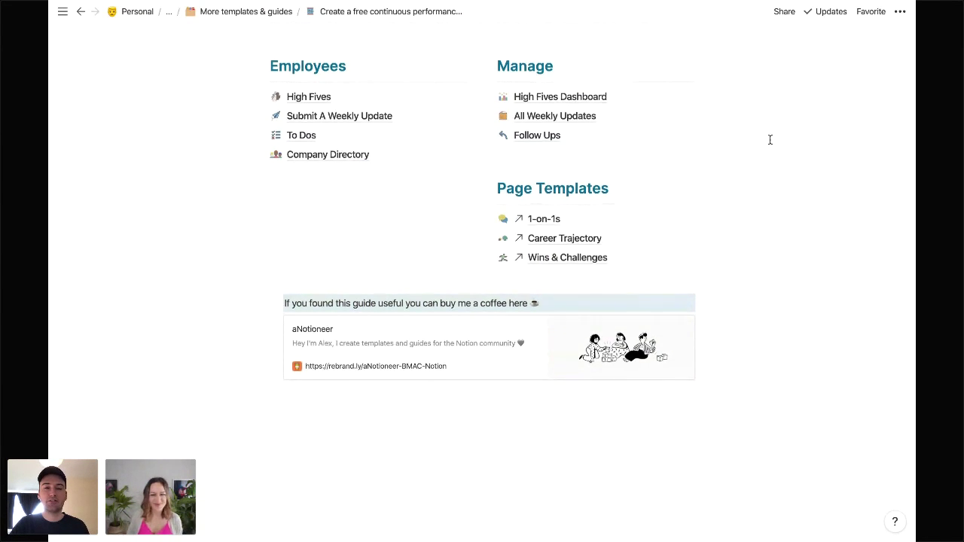
Step: Open the High Fives page from the Employees section and review its Give a High Five and All High Fives tables
scroll(770, 139, "up", 5)
scroll(769, 139, "up", 10)
scroll(769, 140, "down", 4)
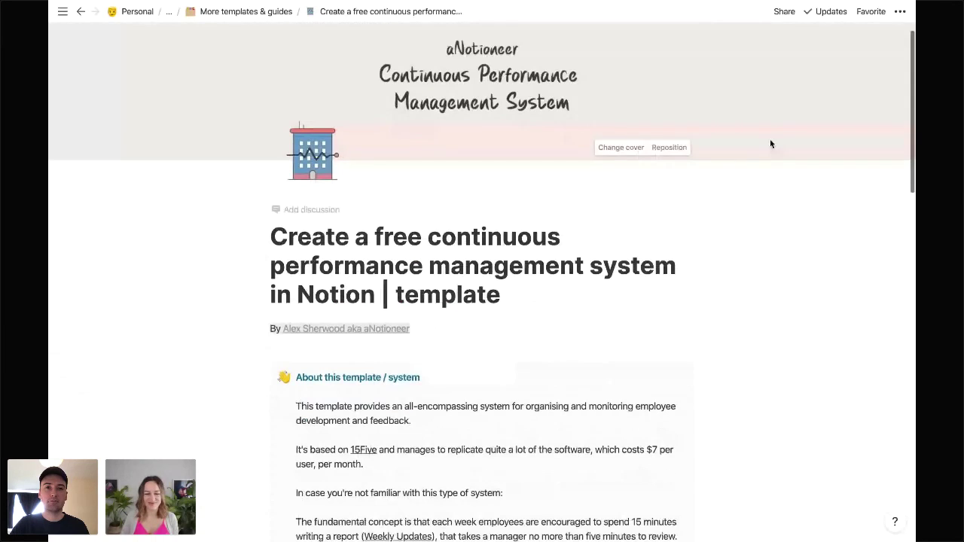
scroll(769, 141, "down", 10)
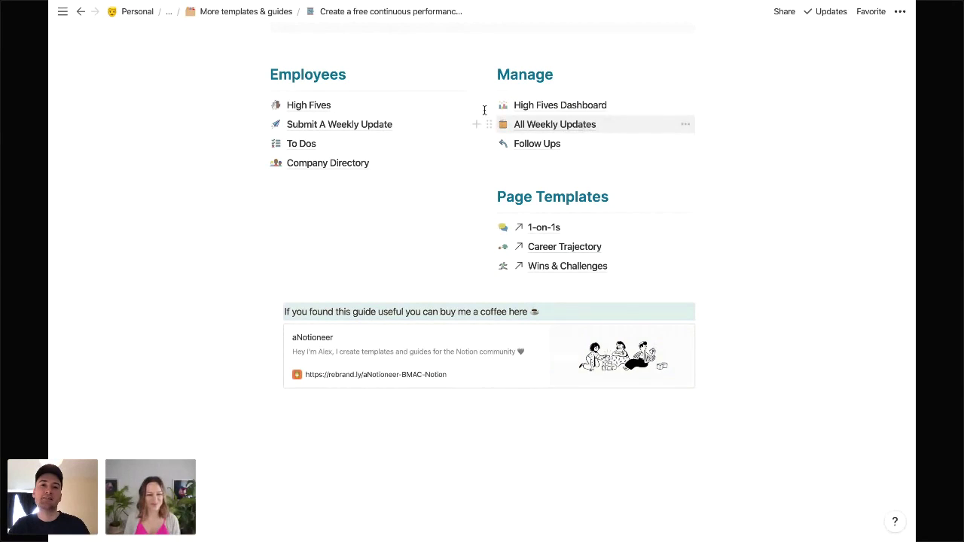
left_click(324, 106)
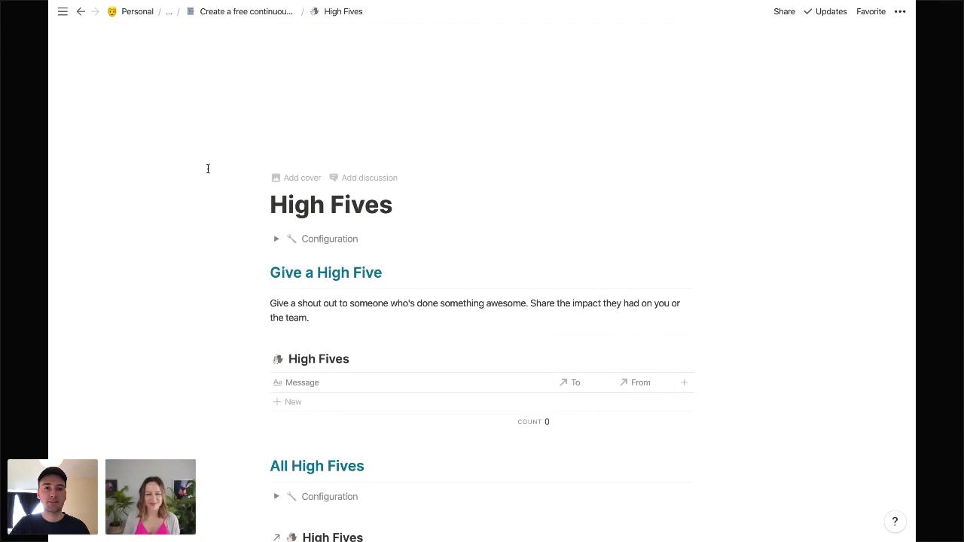
scroll(232, 153, "down", 1)
scroll(213, 180, "down", 3)
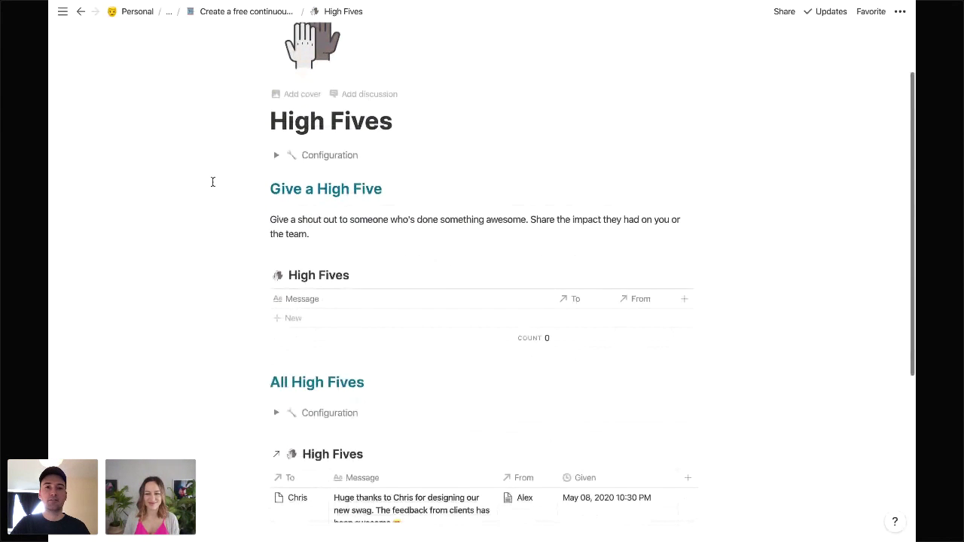
scroll(212, 182, "down", 1)
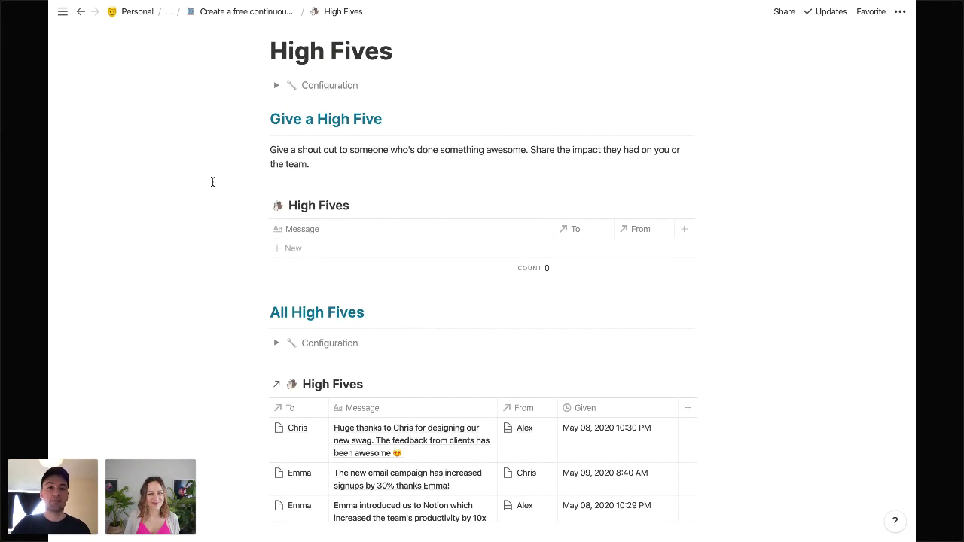
scroll(214, 223, "down", 1)
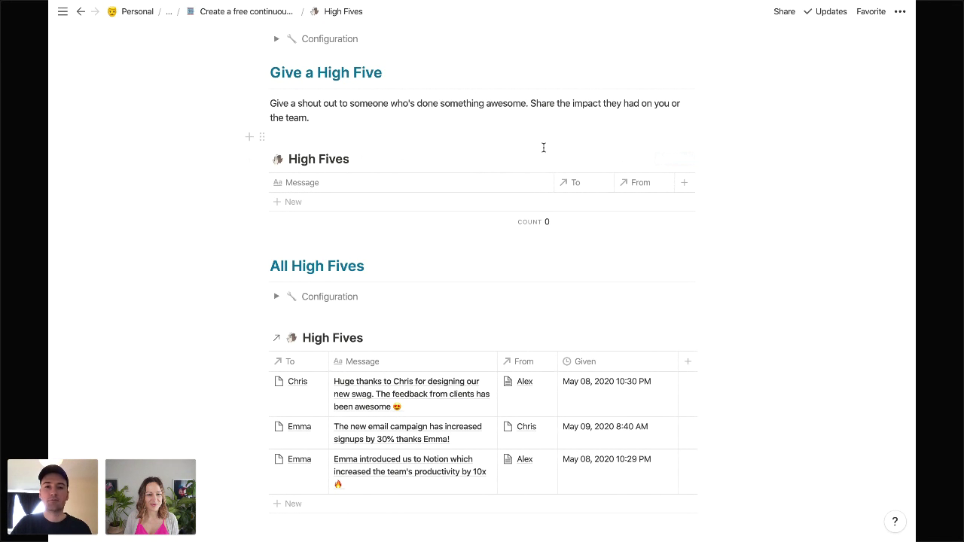
Step: Add a new entry with the message "ABc" to the Give a High Five table
left_click(390, 205)
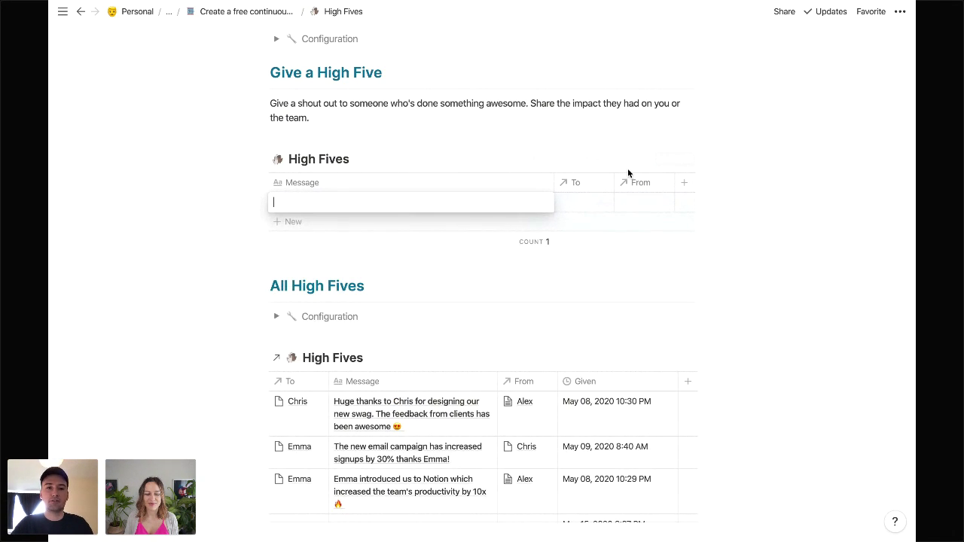
type("ABc")
key("Tab")
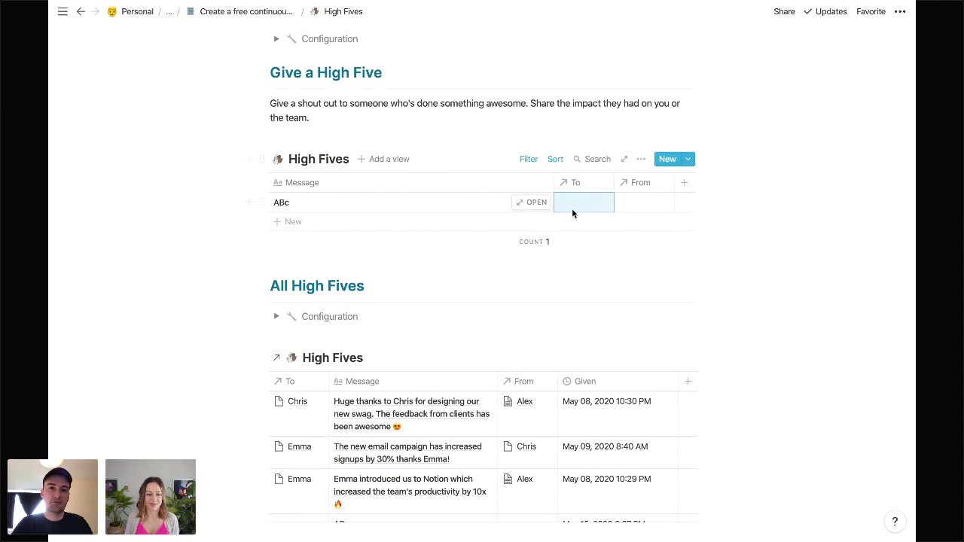
Step: Open the "ABc" high five and inspect the formula behind its Recent property, leaving it as is
left_click(536, 203)
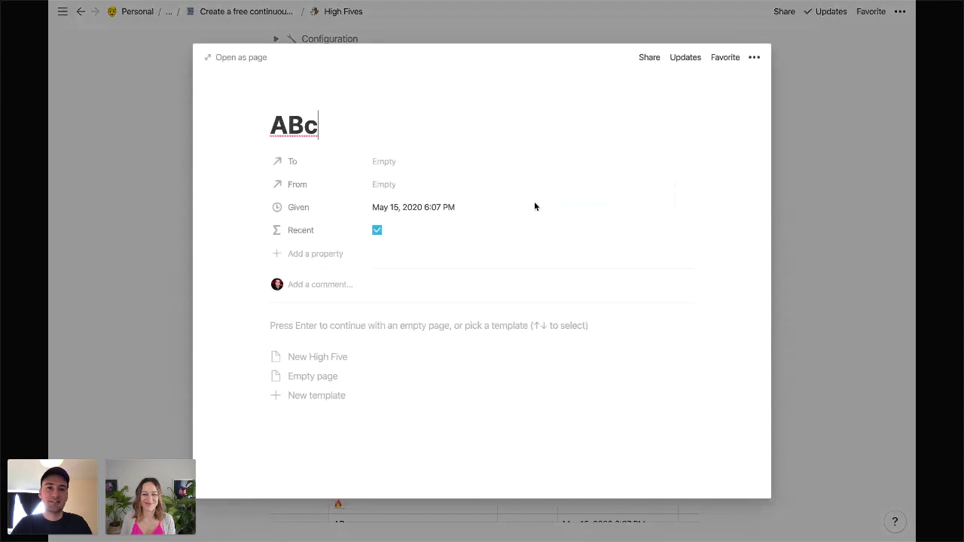
left_click(441, 228)
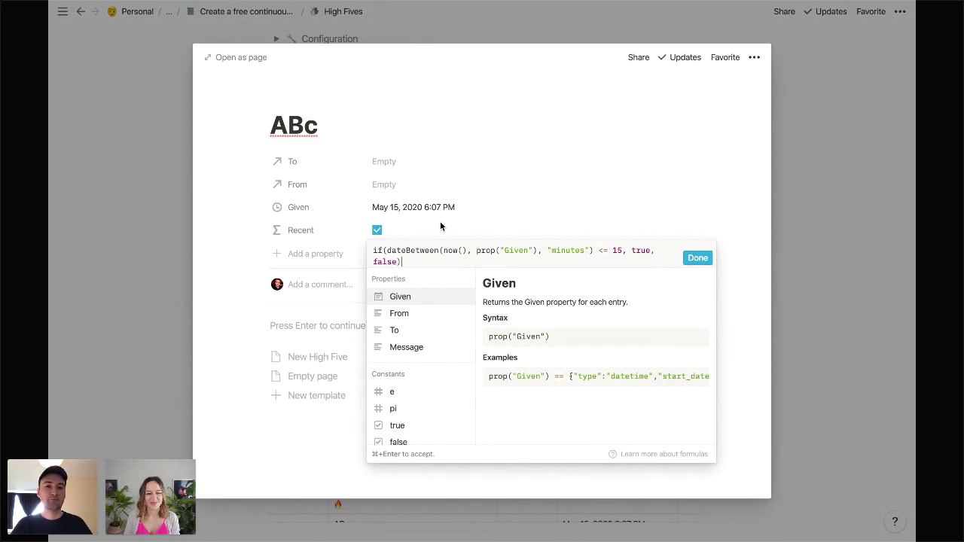
key("Escape")
key("Escape")
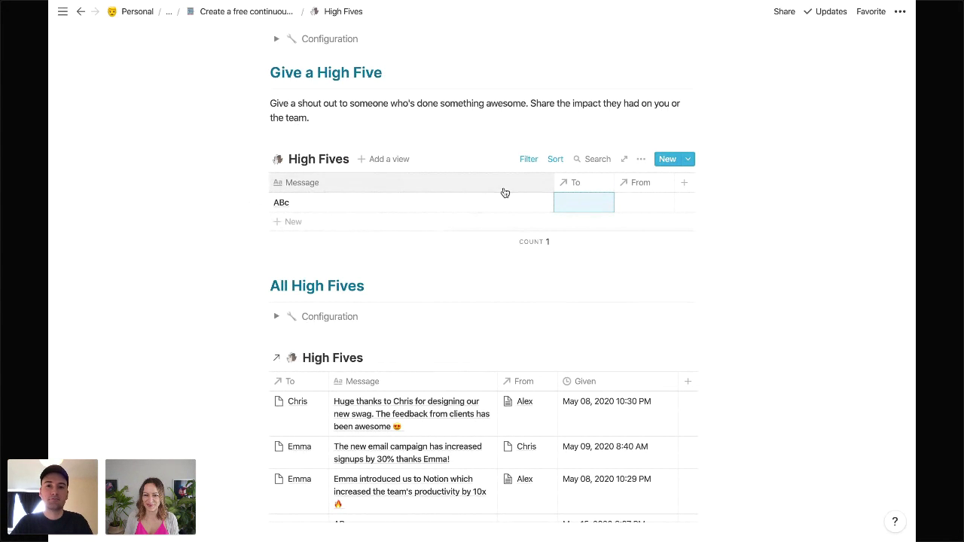
Step: Return to the performance management template's main page and open the Submit A Weekly Update page to review its contents
scroll(778, 191, "up", 3)
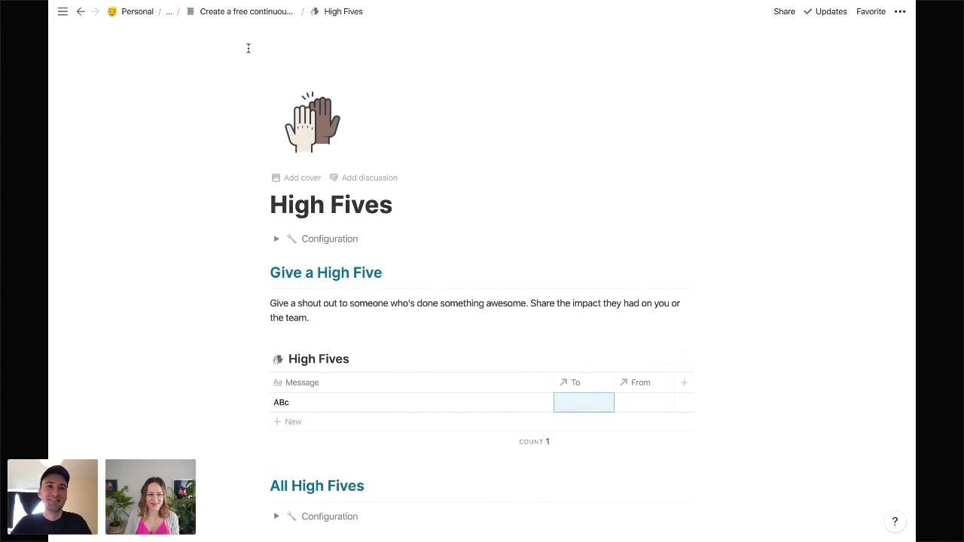
left_click(235, 14)
scroll(562, 126, "down", 15)
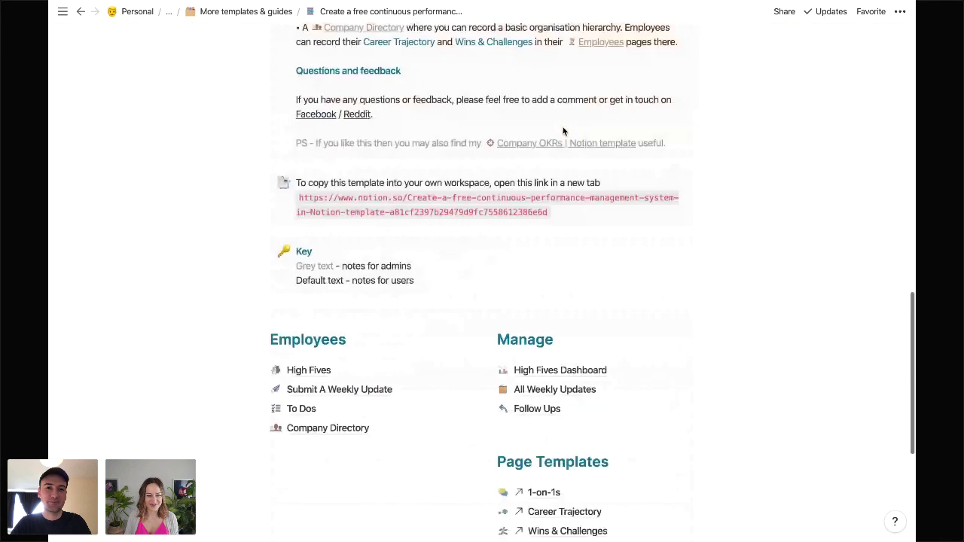
left_click(368, 133)
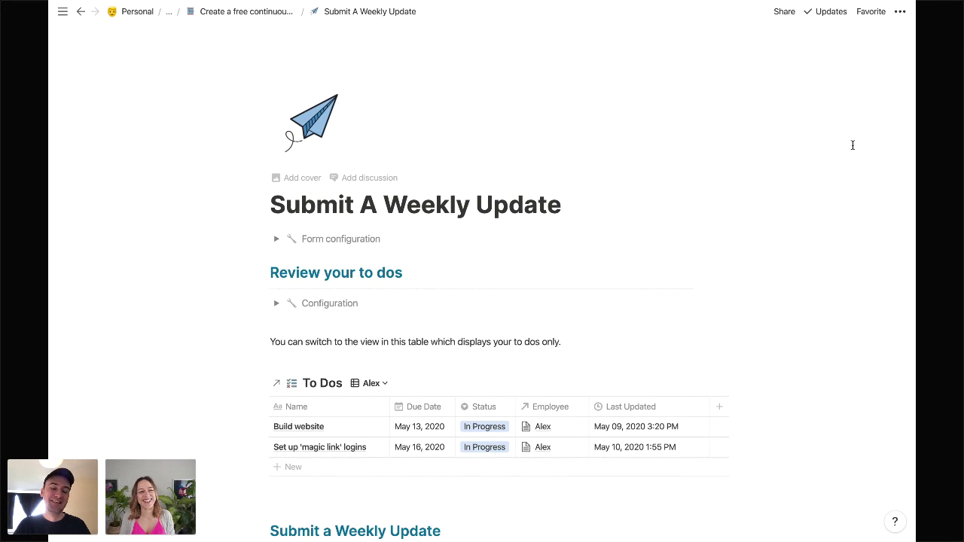
scroll(852, 144, "down", 4)
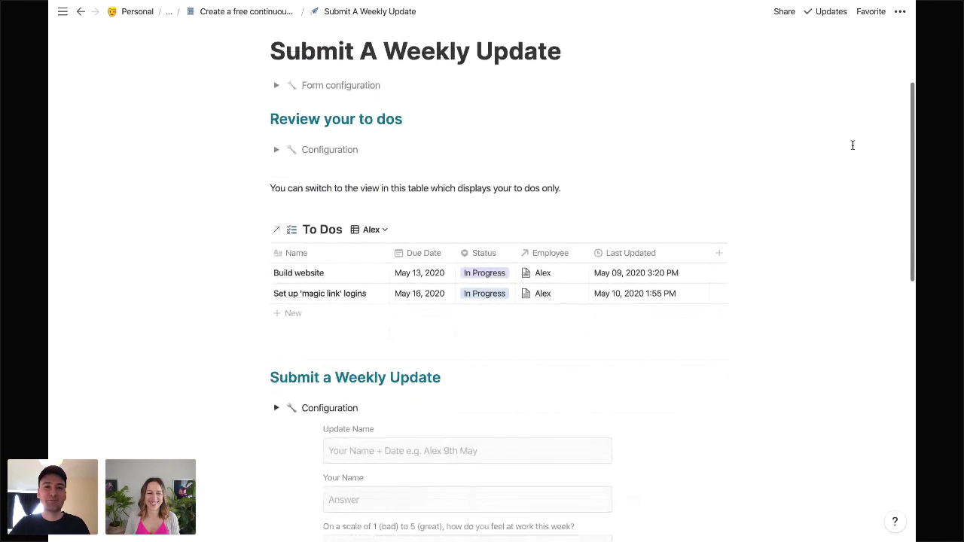
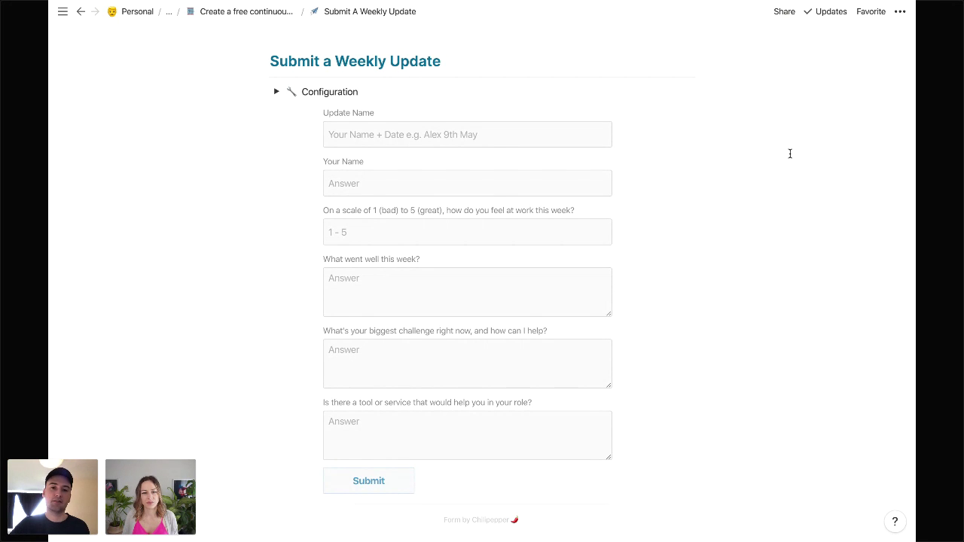
Step: Set the status of the "Build website" to-do to Not Started in the Review your to dos table
scroll(789, 153, "up", 1)
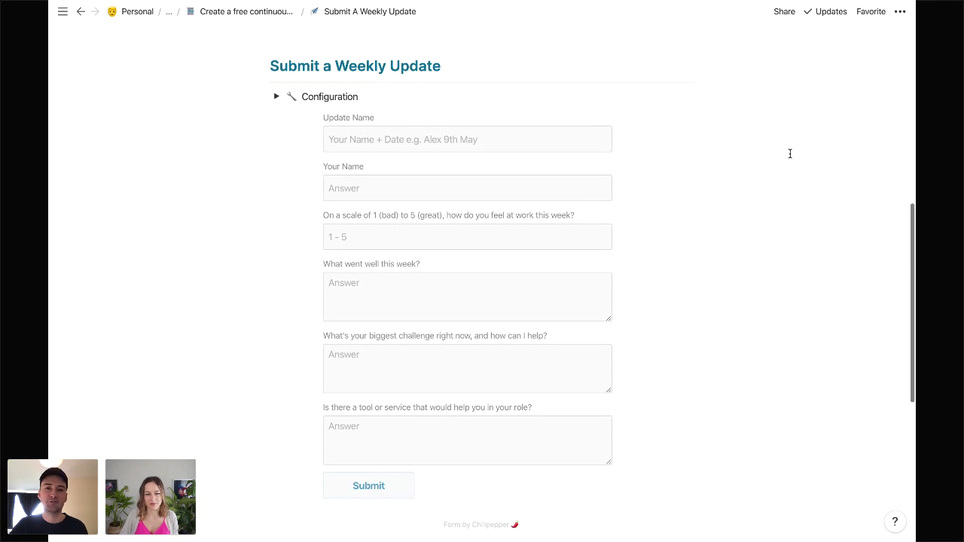
scroll(790, 154, "up", 5)
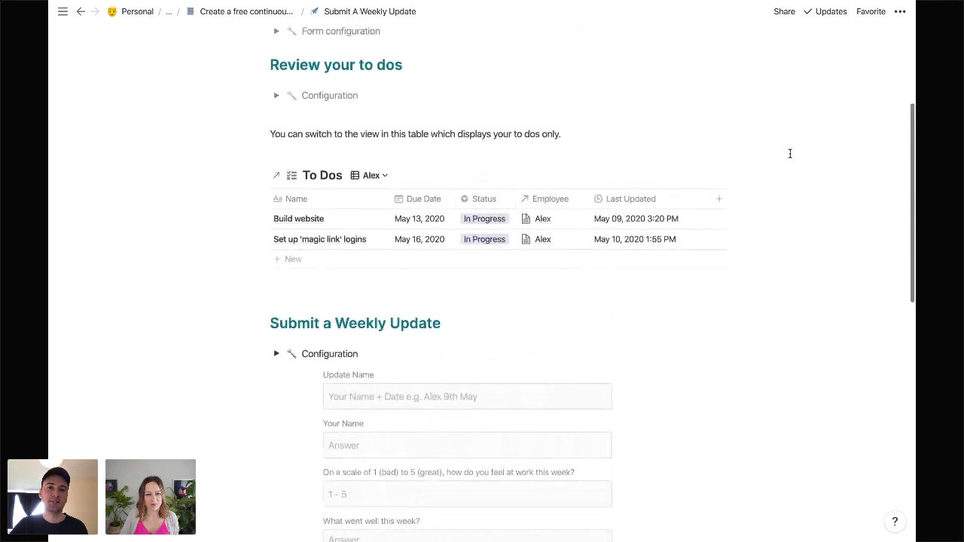
scroll(790, 153, "down", 1)
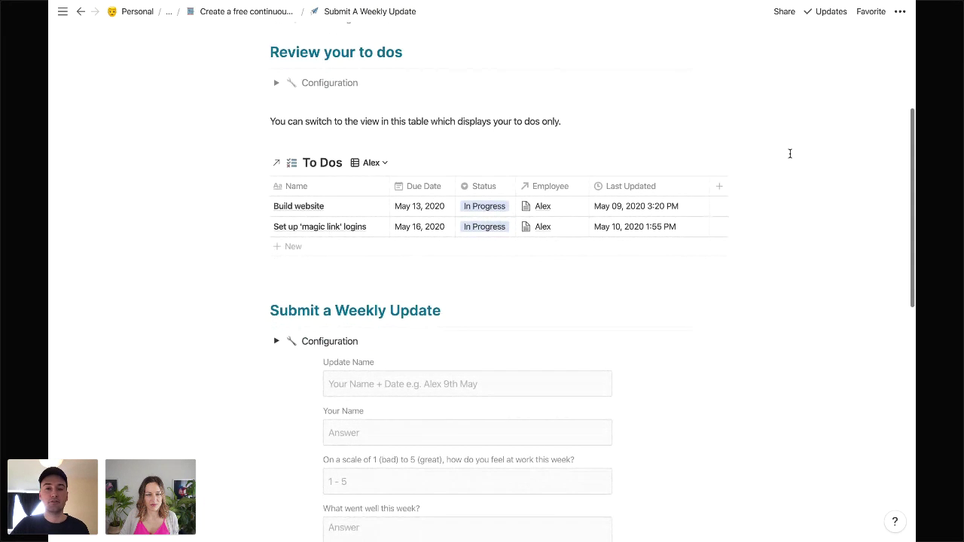
left_click(497, 216)
left_click(495, 247)
Step: Examine the weekly update form and the Give a High Five table below it
scroll(768, 124, "down", 1)
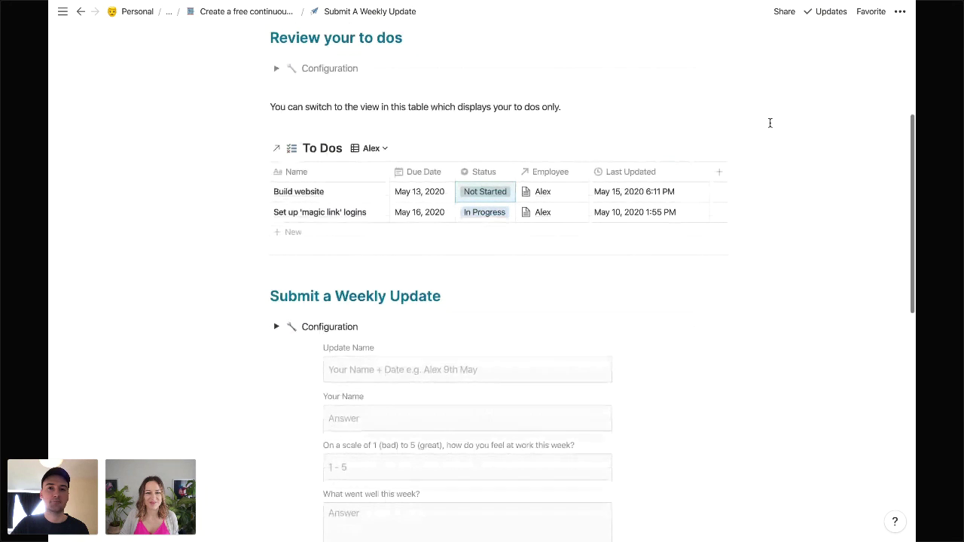
scroll(768, 144, "down", 9)
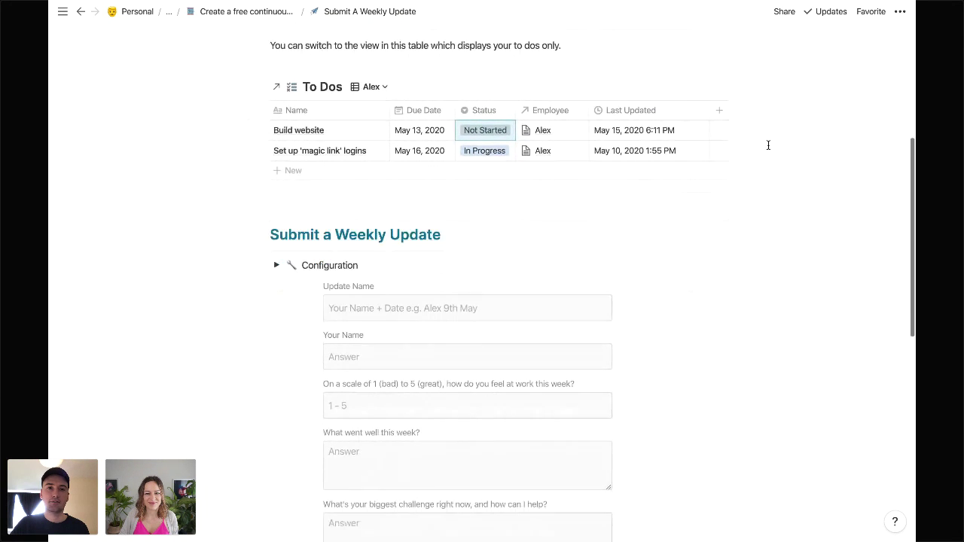
scroll(768, 145, "down", 6)
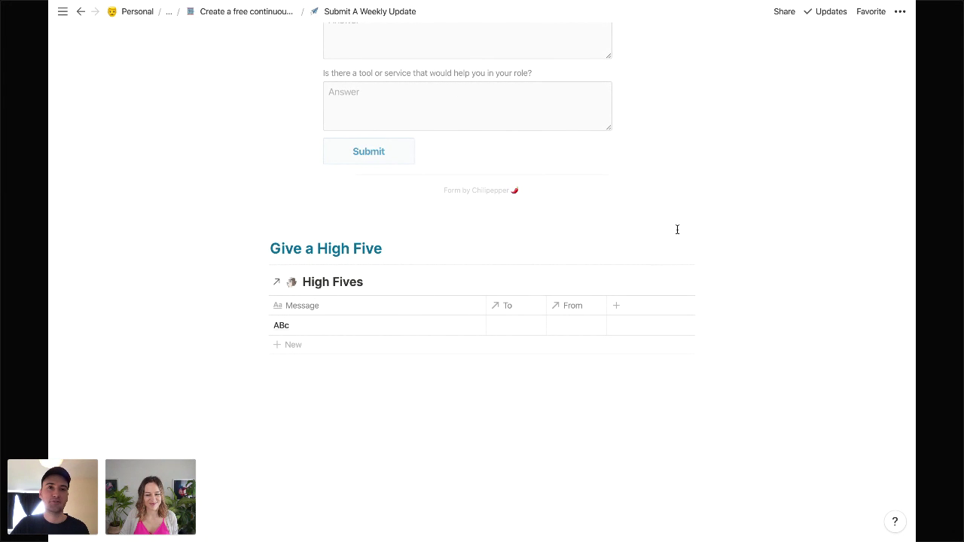
Step: Go back to the template's main page and open the To Dos page from the Employees section
left_click(278, 11)
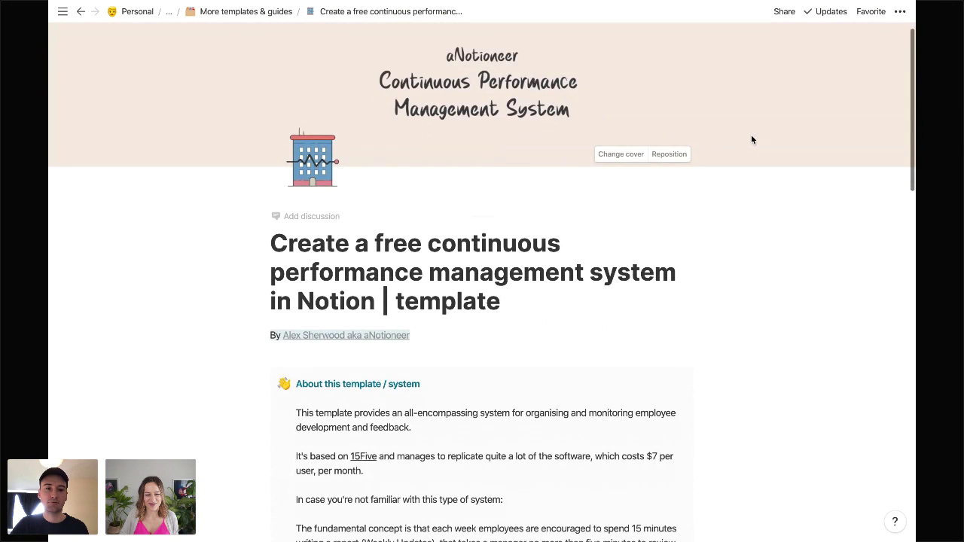
scroll(750, 139, "down", 6)
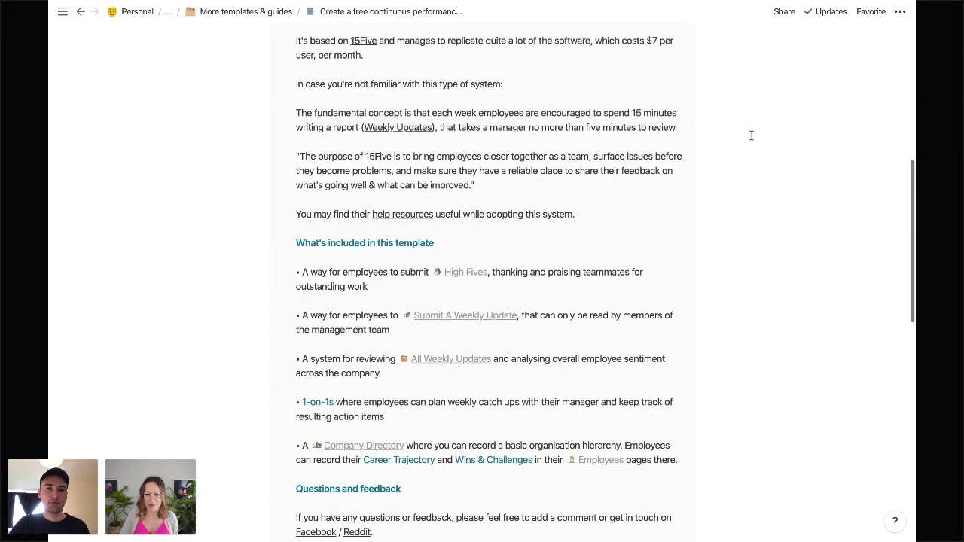
scroll(751, 135, "down", 7)
scroll(670, 192, "down", 2)
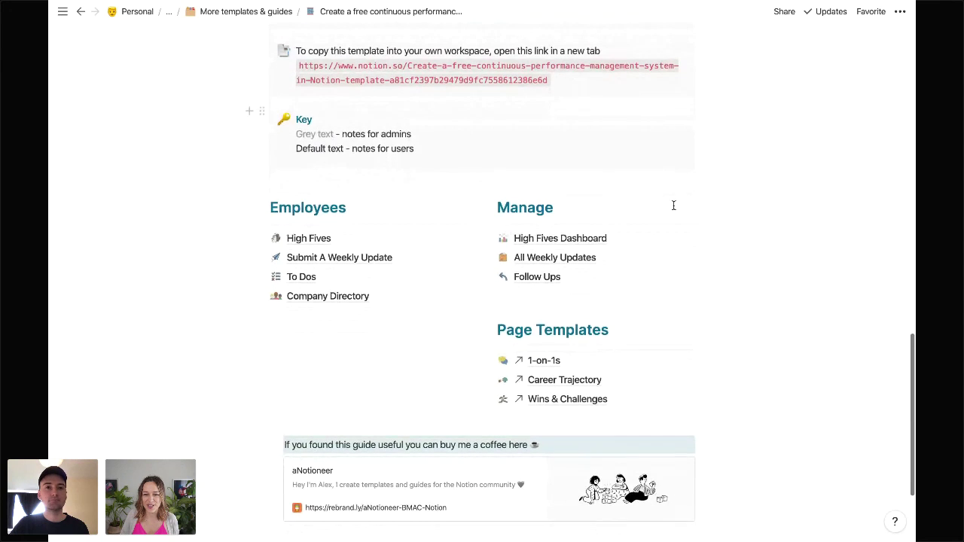
scroll(673, 205, "down", 1)
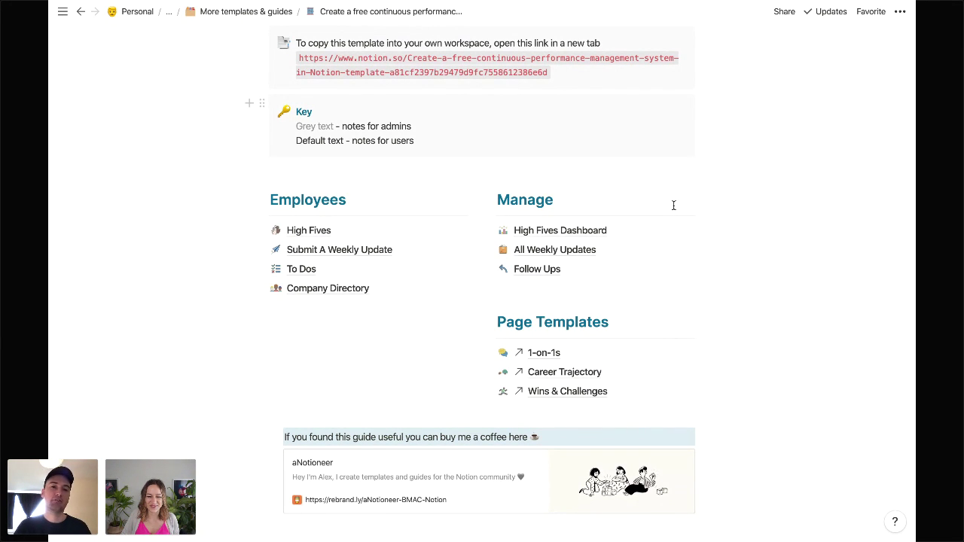
left_click(300, 269)
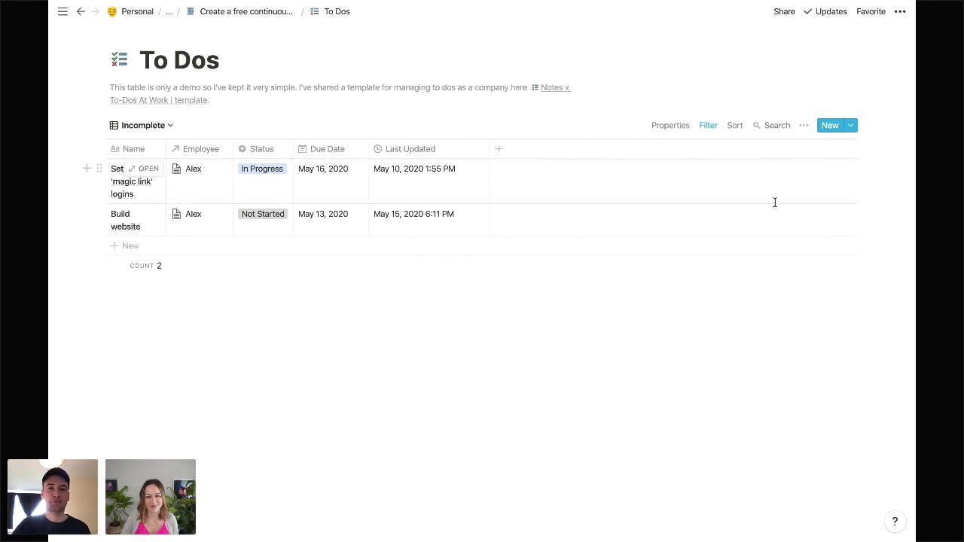
Step: Open the High Fives Dashboard from the main page's Manage section and review the high fives by month and by employee
left_click(250, 12)
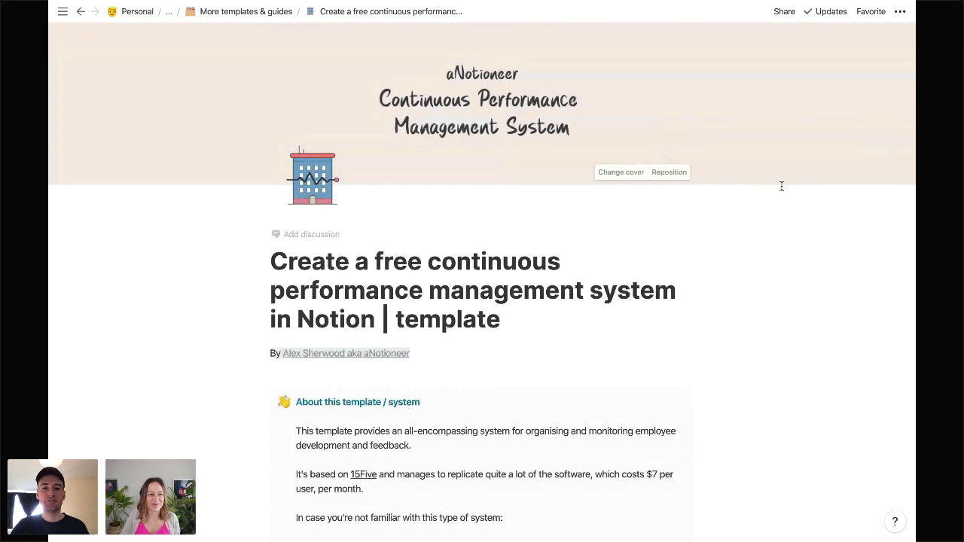
scroll(781, 186, "down", 5)
scroll(781, 186, "down", 10)
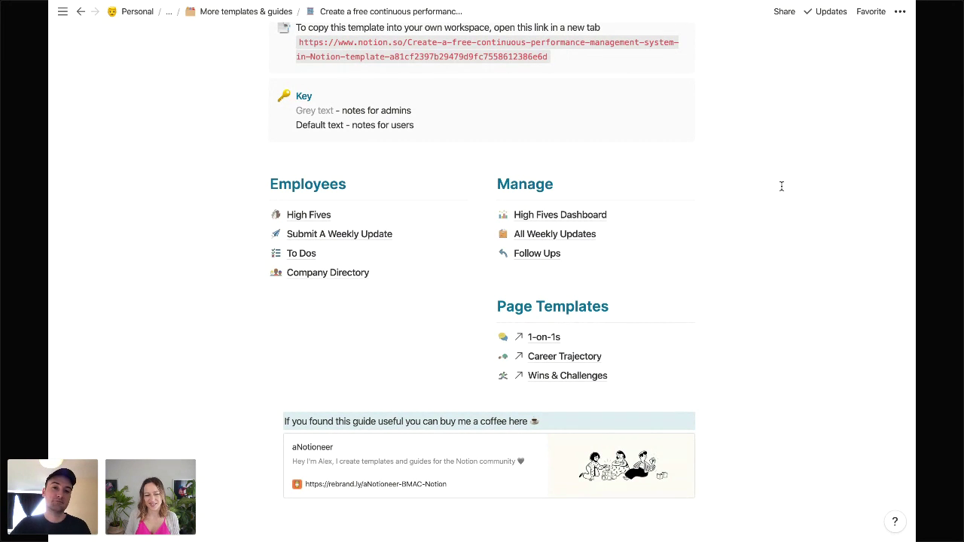
left_click(613, 214)
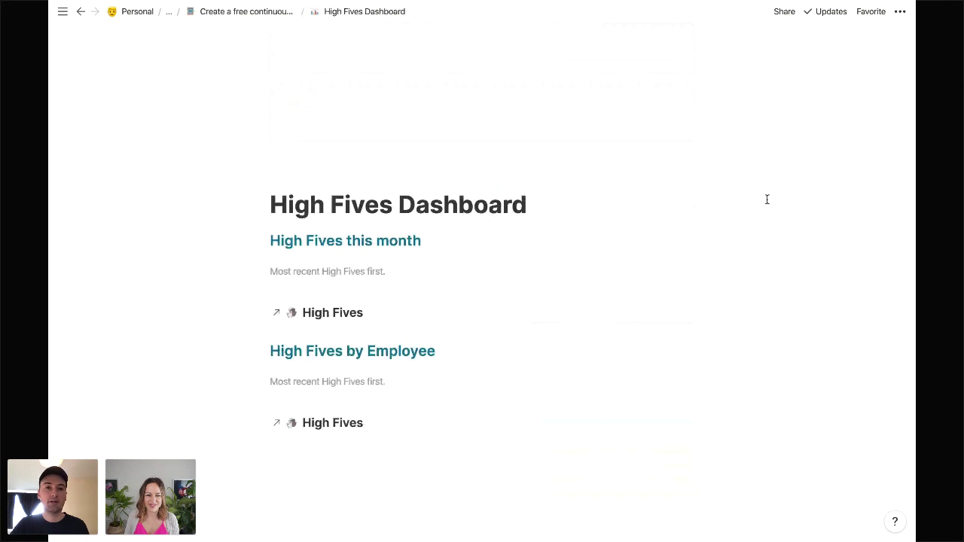
scroll(766, 198, "down", 1)
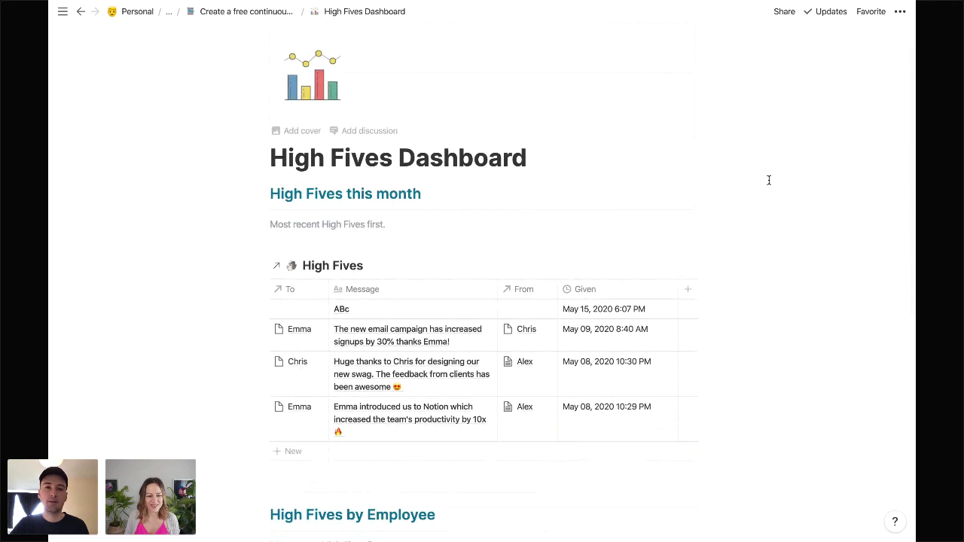
scroll(769, 180, "down", 1)
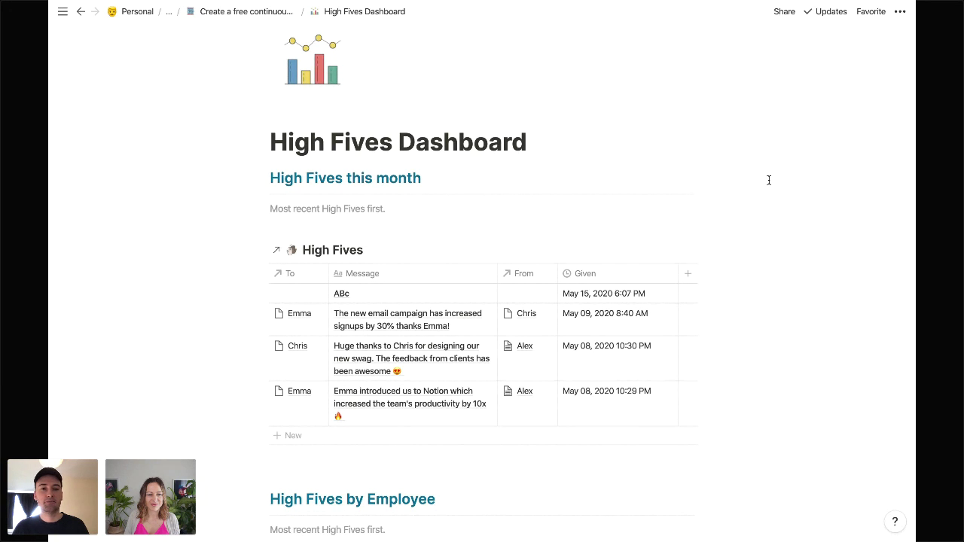
scroll(769, 180, "down", 5)
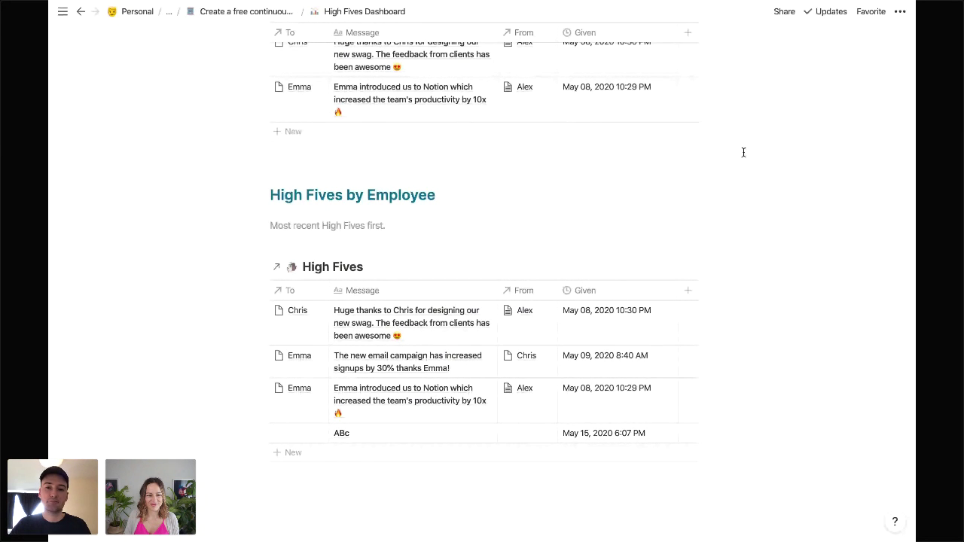
Step: Return to the template's main page and open the All Weekly Updates page from the list of what's included
left_click(264, 18)
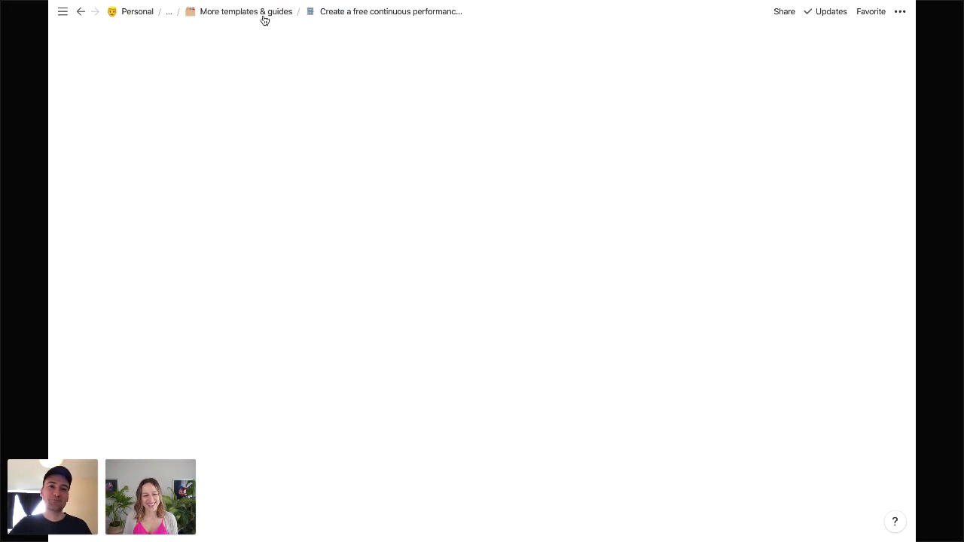
scroll(755, 134, "down", 5)
scroll(755, 133, "down", 10)
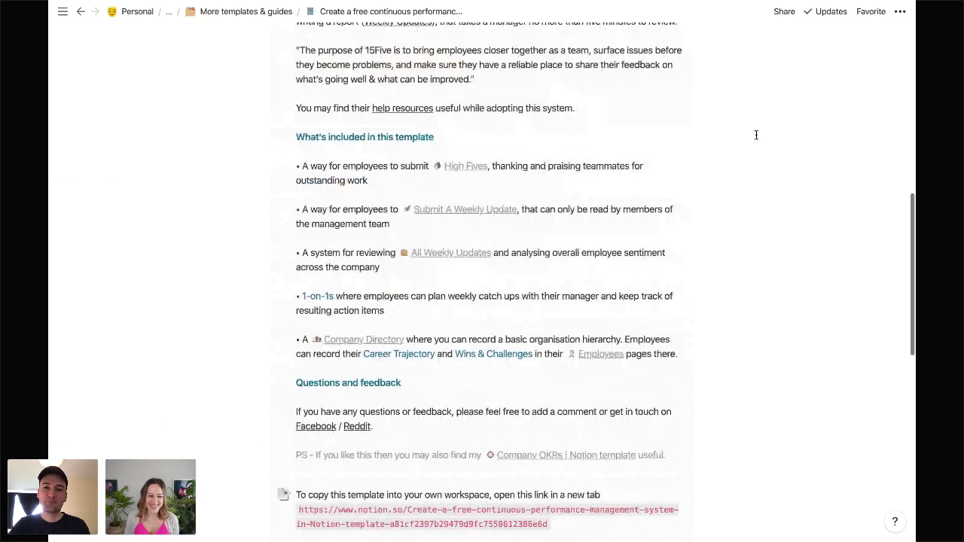
left_click(589, 172)
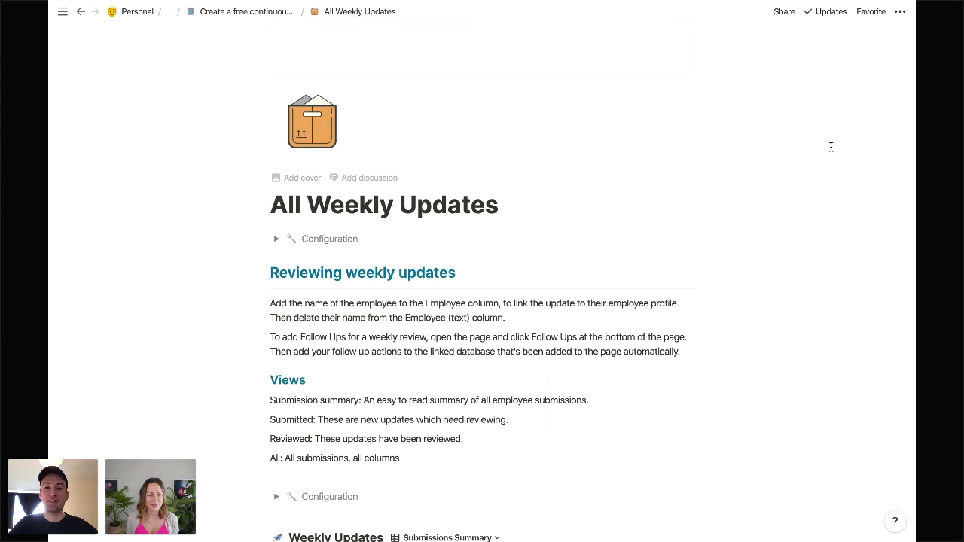
Step: Switch the Weekly Updates table to the Submitted view and inspect its Reviewed? filter
scroll(765, 167, "down", 4)
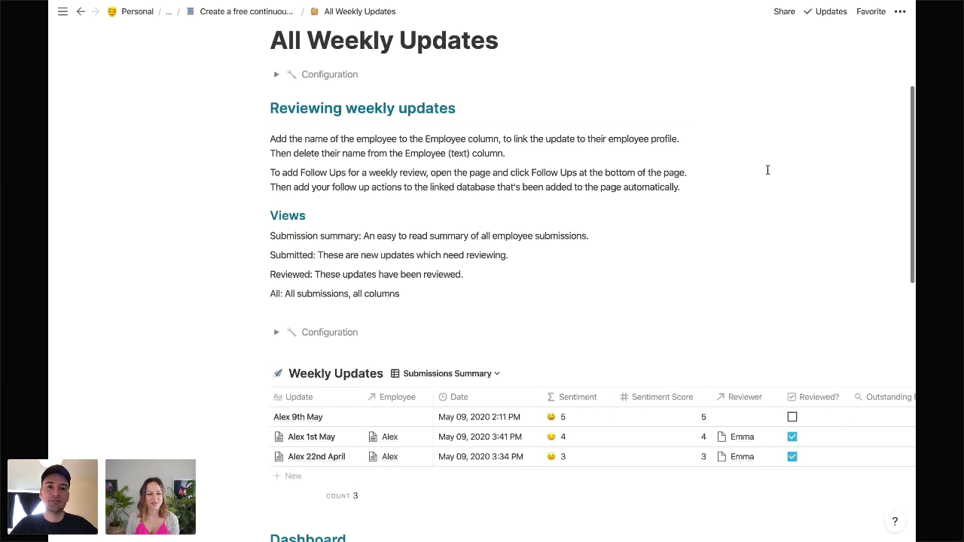
scroll(768, 171, "down", 2)
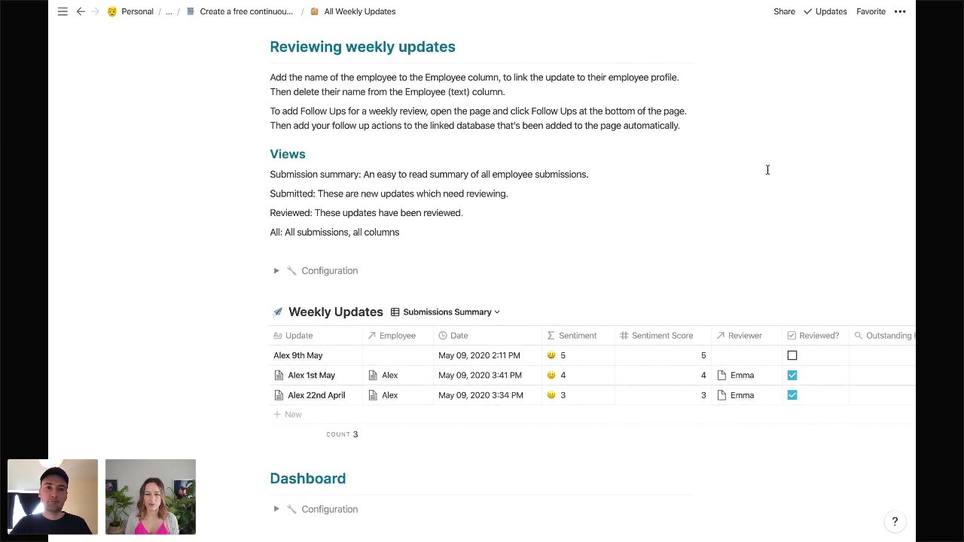
scroll(767, 170, "down", 2)
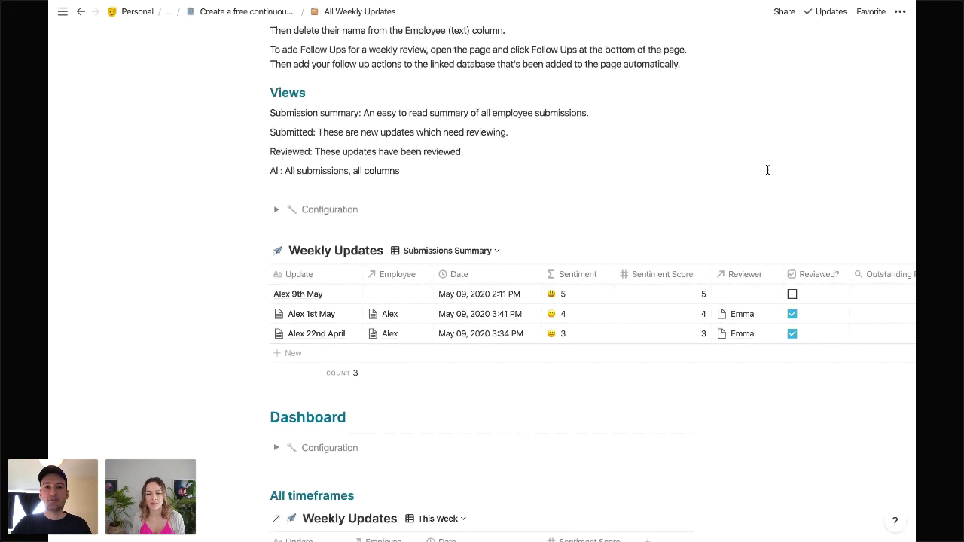
scroll(771, 171, "down", 1)
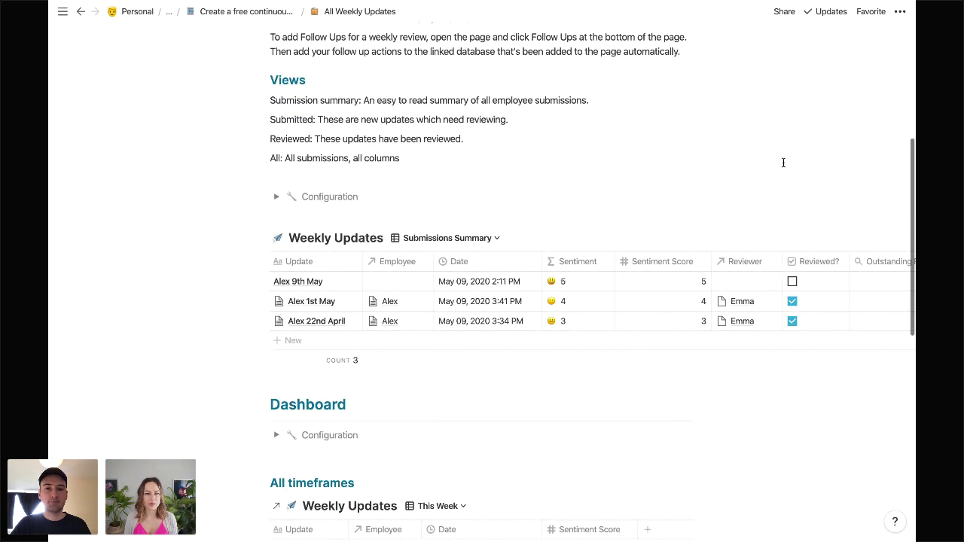
scroll(755, 158, "down", 1)
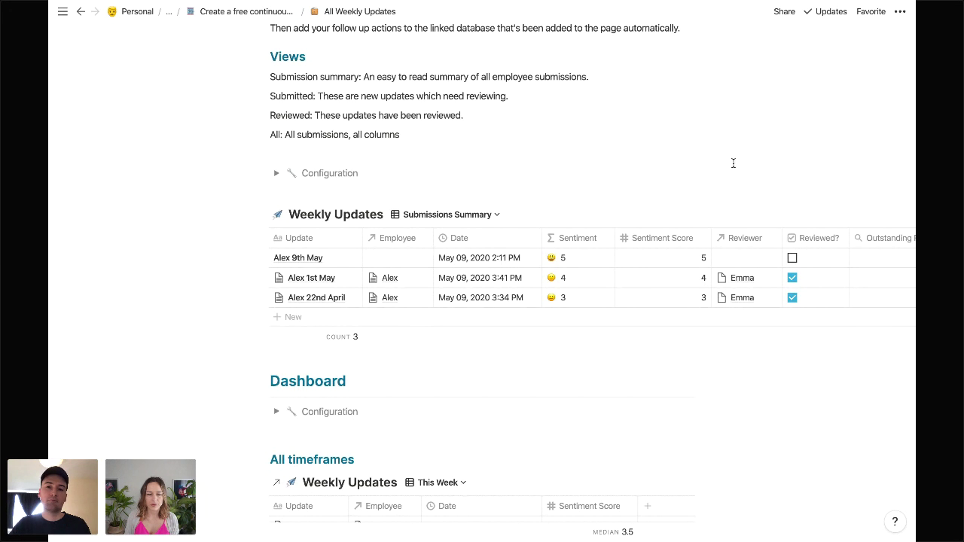
left_click(482, 214)
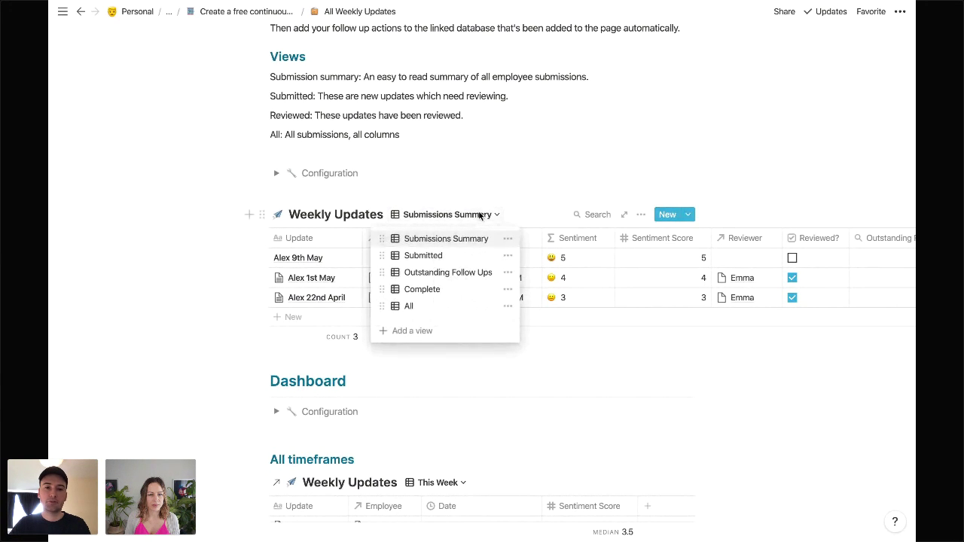
left_click(468, 256)
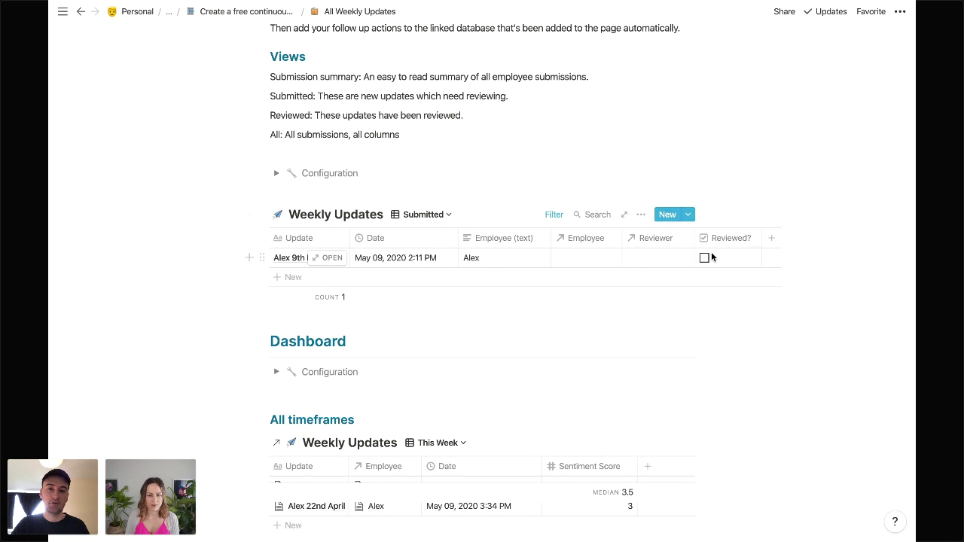
left_click(553, 215)
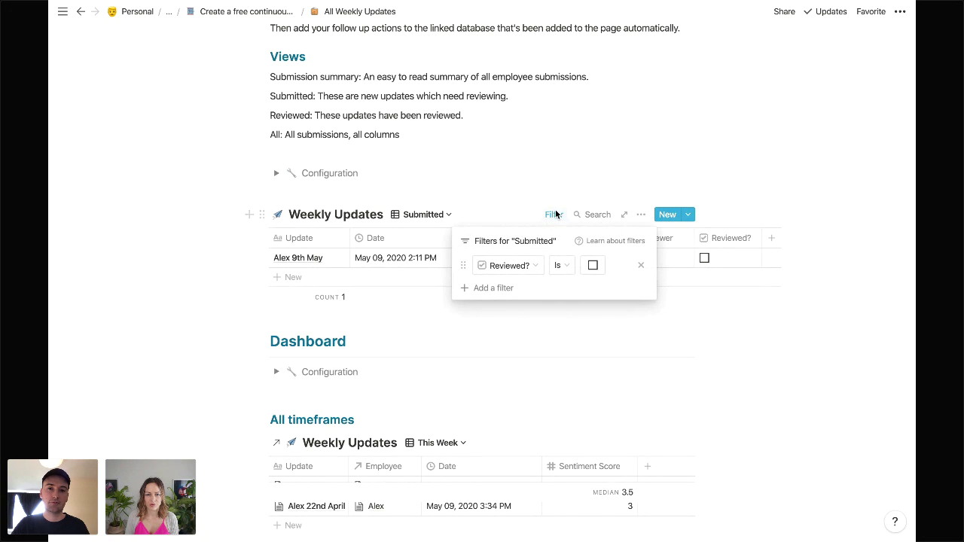
left_click(598, 172)
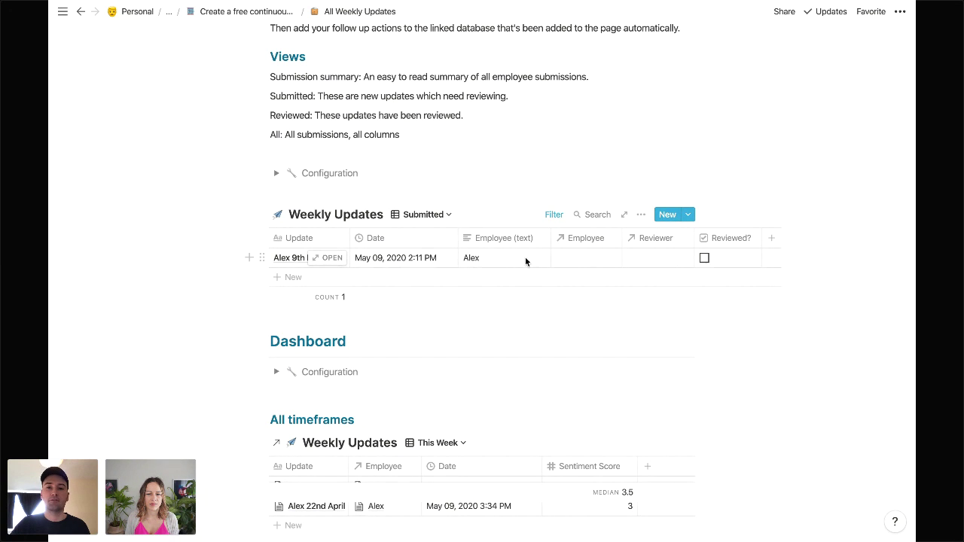
Step: Link the 9th May update to its submitter's employee profile and assign the same reviewer as on the earlier updates
left_click(591, 258)
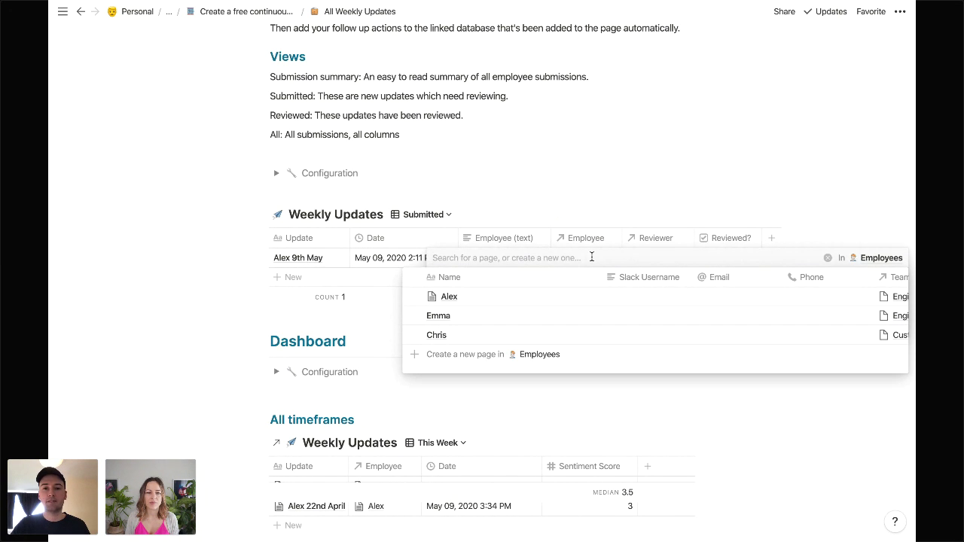
left_click(506, 297)
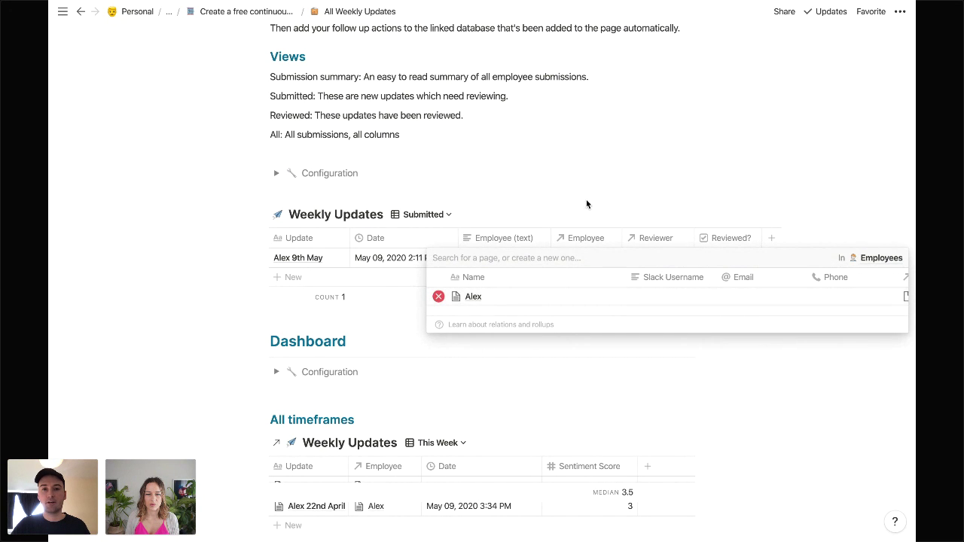
left_click(586, 199)
left_click(660, 257)
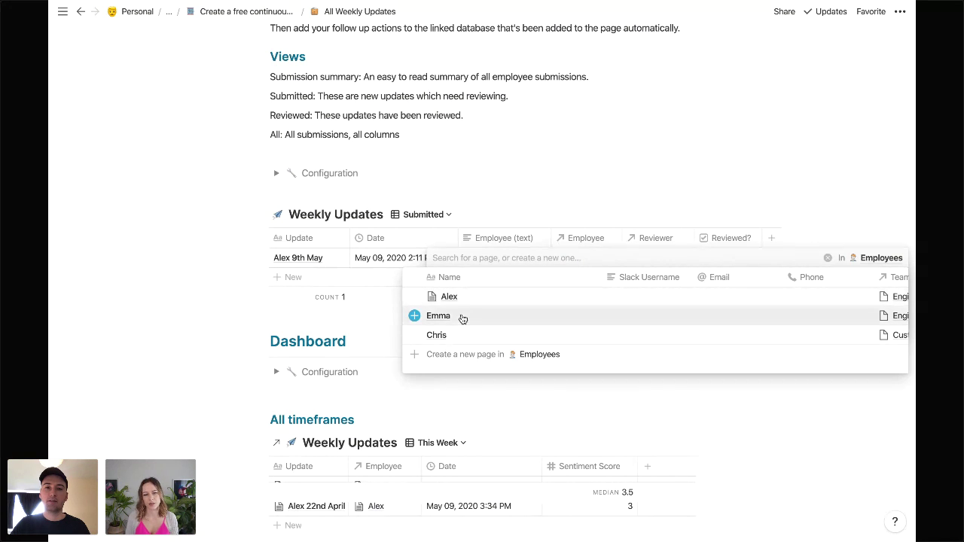
left_click(497, 314)
left_click(560, 189)
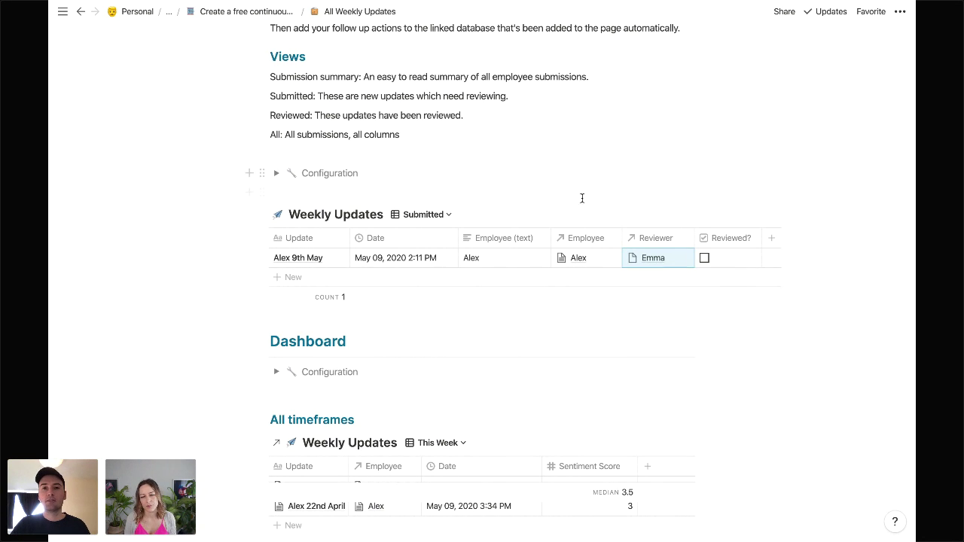
Step: Clear the Employee (text) value of the 9th May update and mark the update as reviewed
left_click(507, 256)
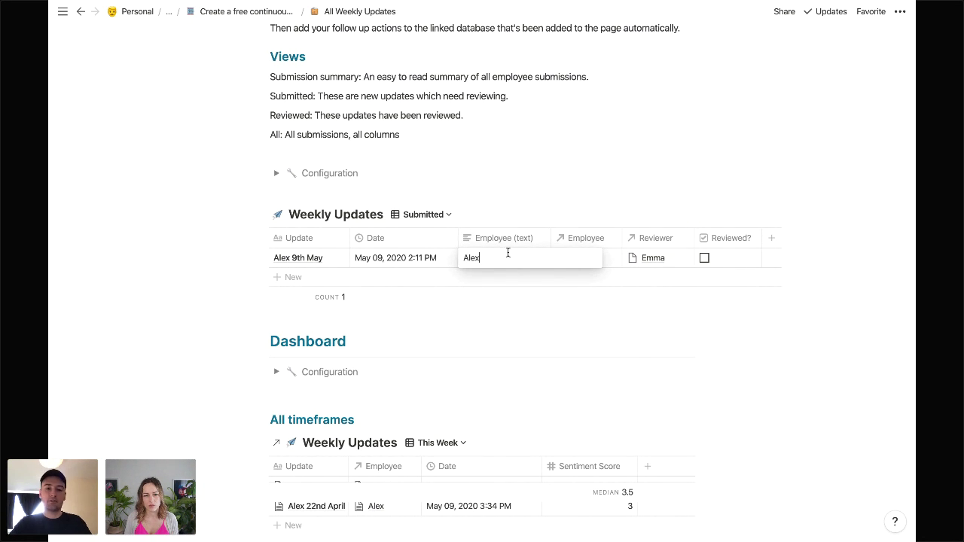
key("BackSpace")
key("BackSpace")
key("BackSpace")
key("BackSpace")
left_click(703, 259)
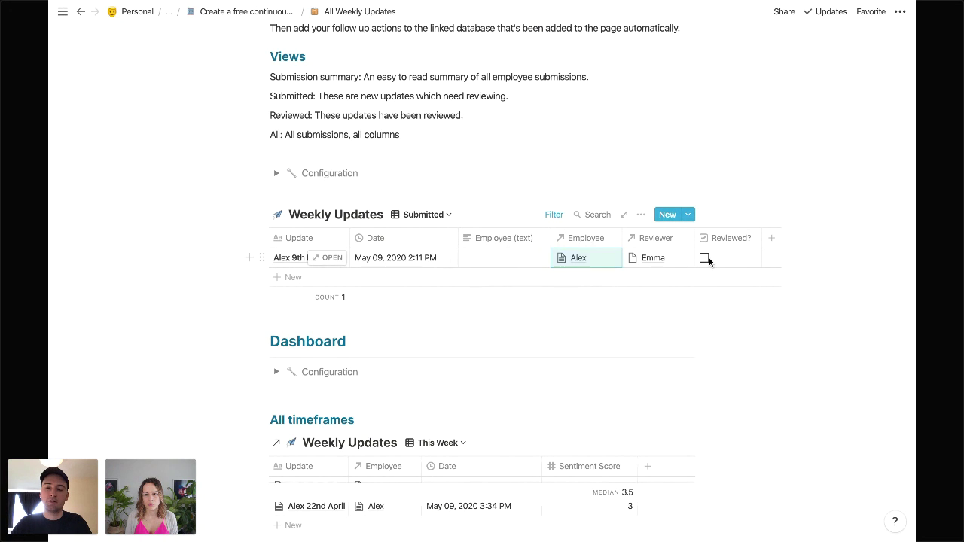
Step: Switch the Weekly Updates table to the Outstanding Follow Ups view and open the 1st May update
scroll(731, 158, "down", 3)
left_click(440, 114)
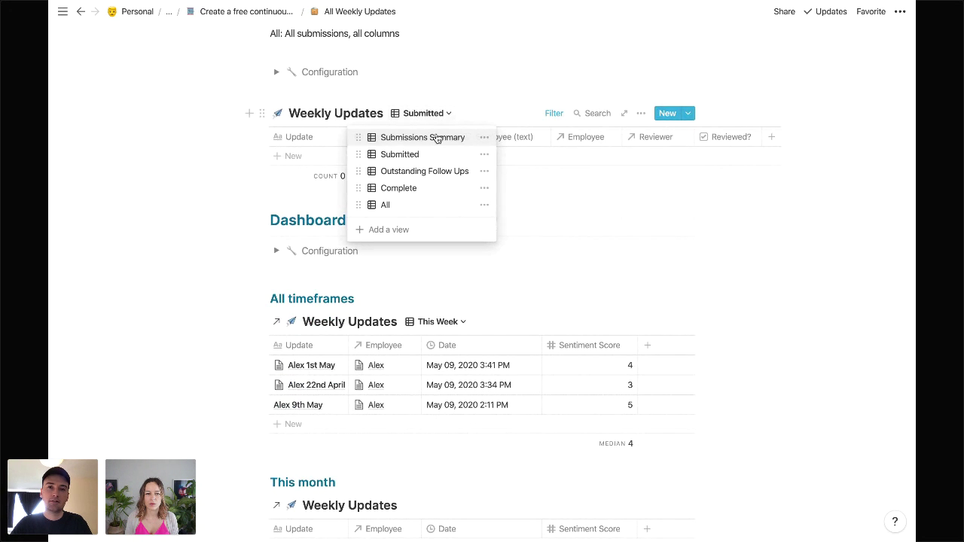
left_click(426, 172)
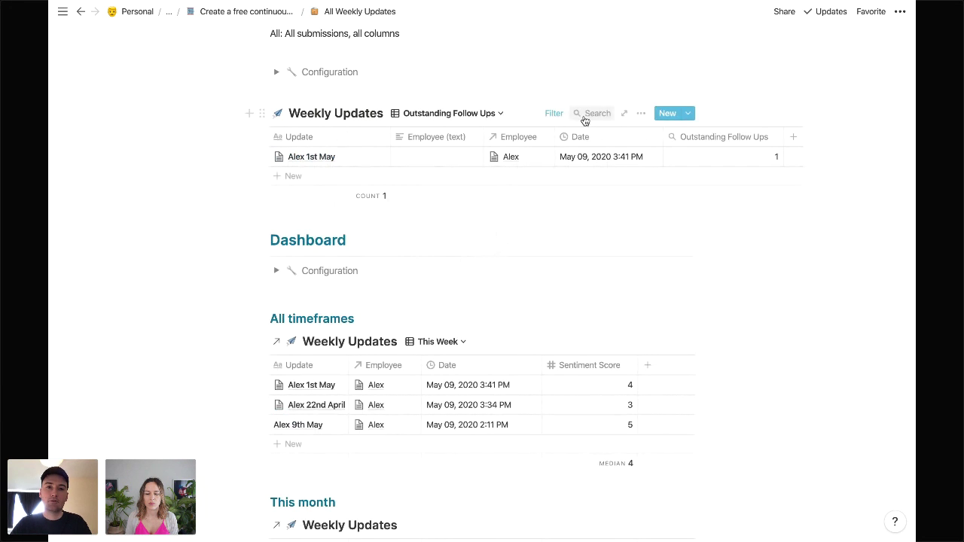
scroll(686, 189, "up", 2)
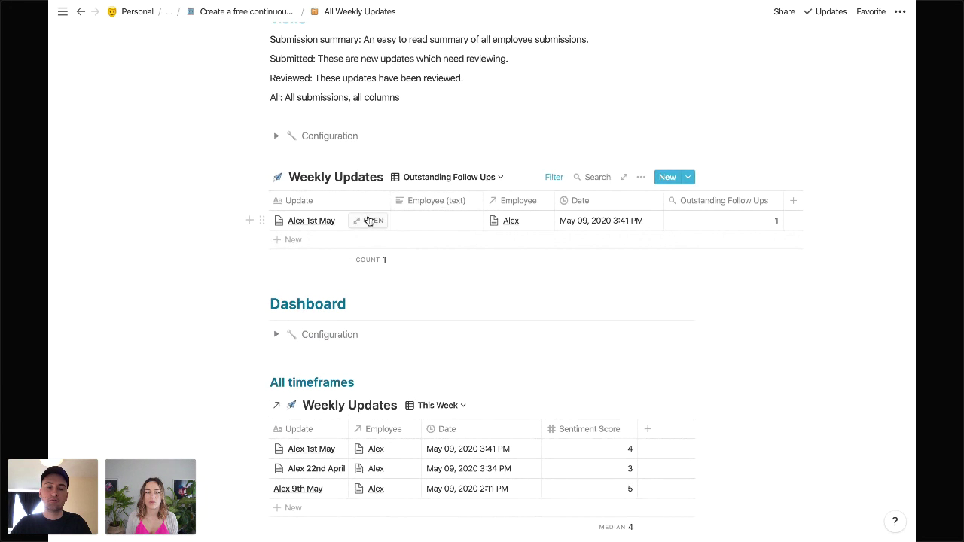
left_click(369, 221)
scroll(666, 134, "down", 3)
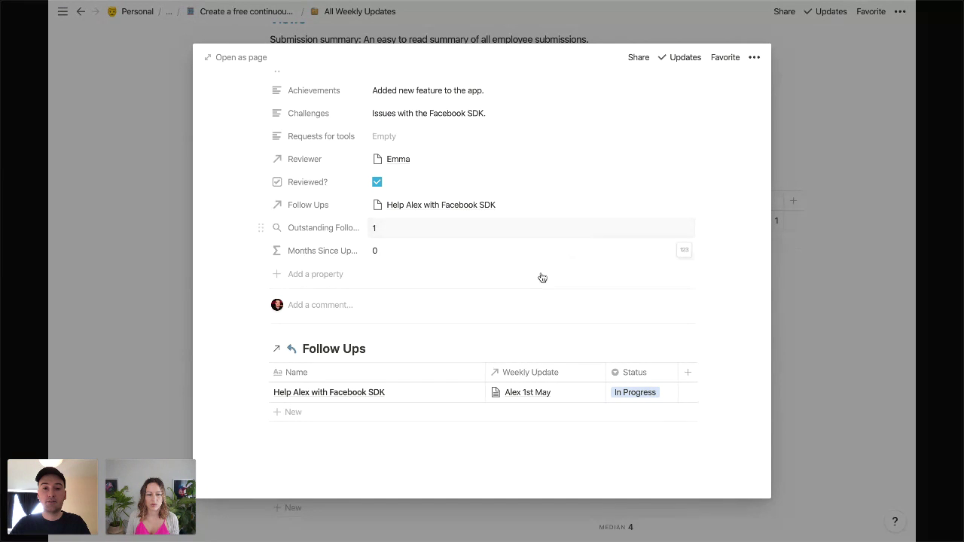
Step: Delete the Follow Ups linked database from the 1st May update and recreate it with the Follow Ups template
left_click(261, 348)
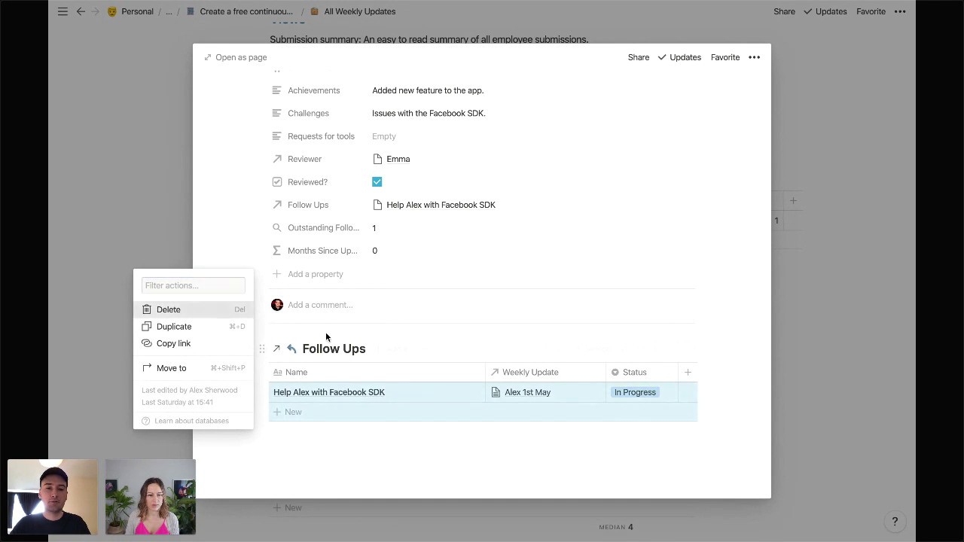
left_click(193, 309)
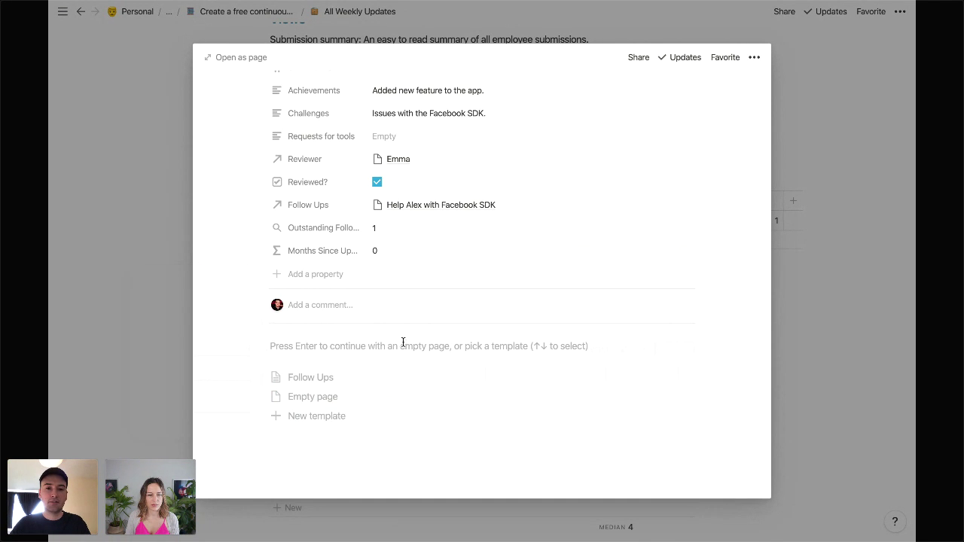
left_click(340, 377)
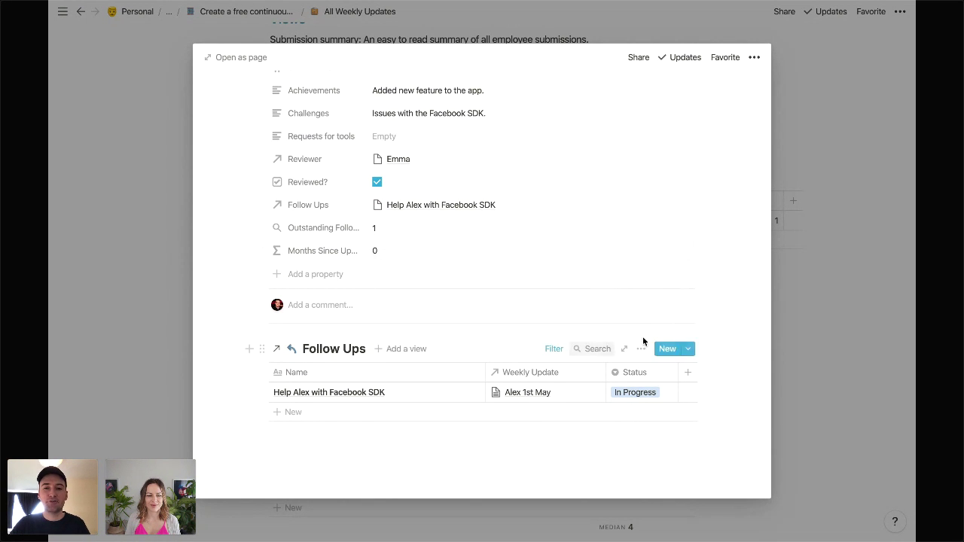
Step: Inspect the Follow Ups table's Weekly Update filter and review the properties of the 1st May update
left_click(552, 347)
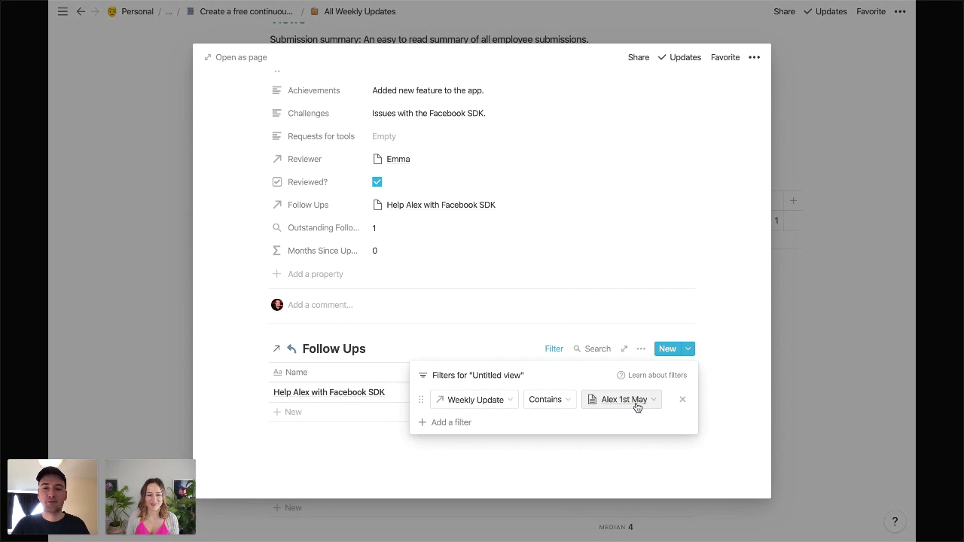
left_click(717, 339)
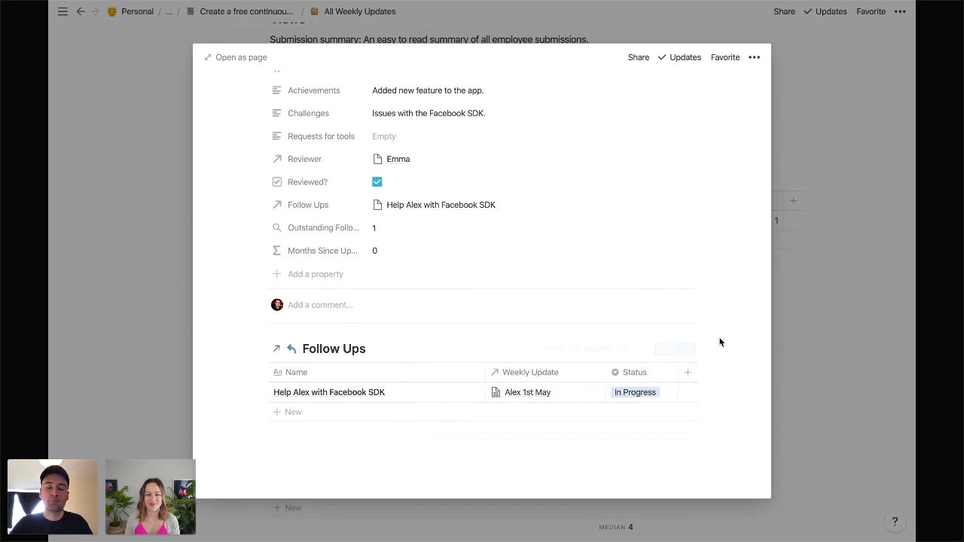
scroll(719, 339, "up", 5)
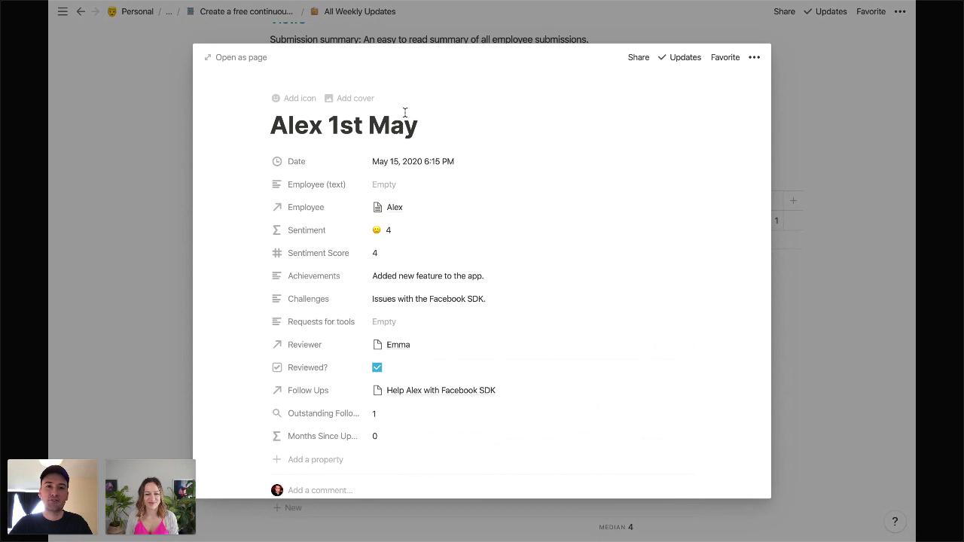
scroll(624, 185, "down", 5)
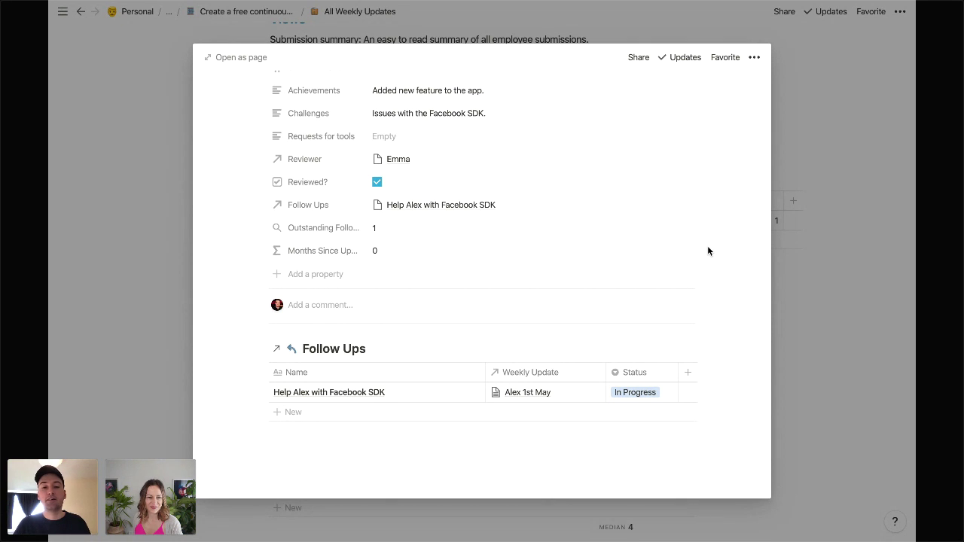
scroll(707, 251, "up", 1)
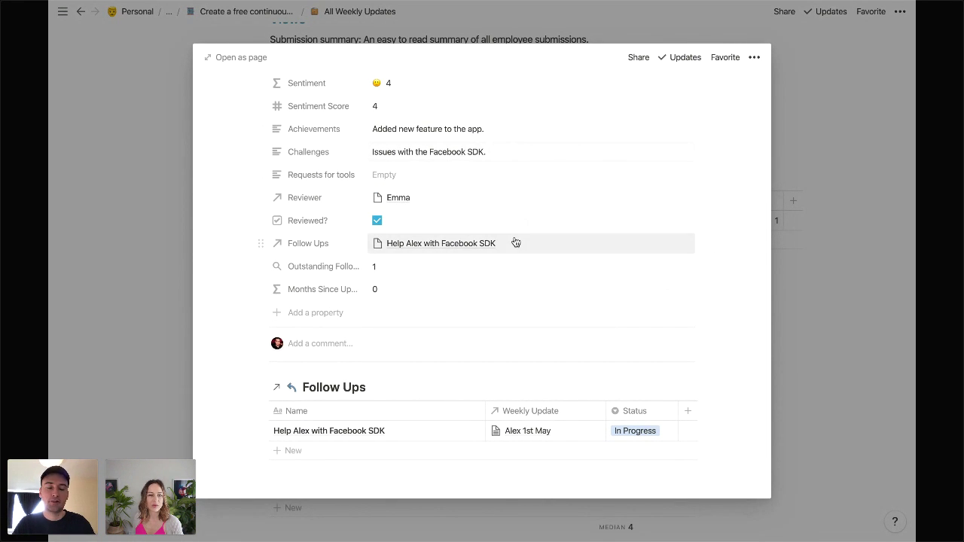
scroll(516, 242, "down", 1)
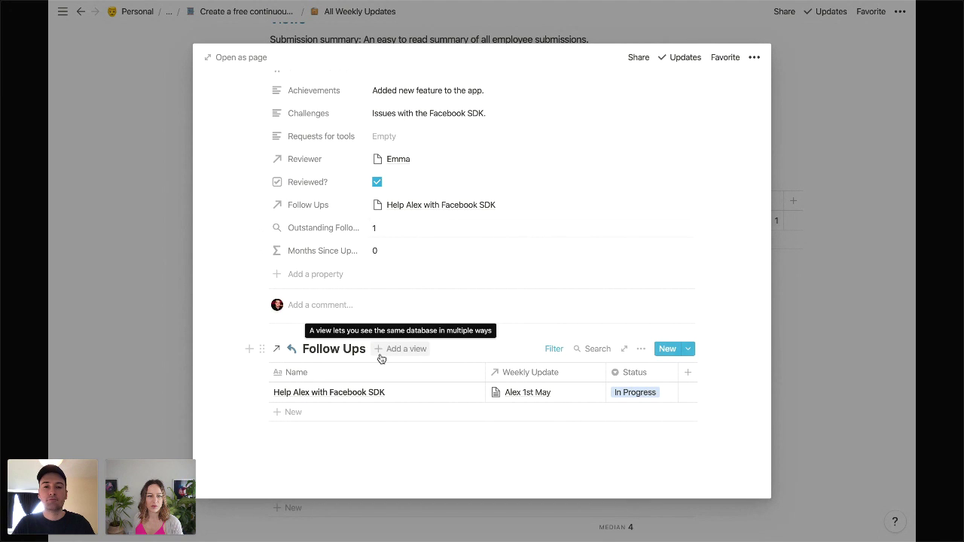
Step: Add an unnamed follow-up to the 1st May update and view the available Status options without choosing one
left_click(335, 412)
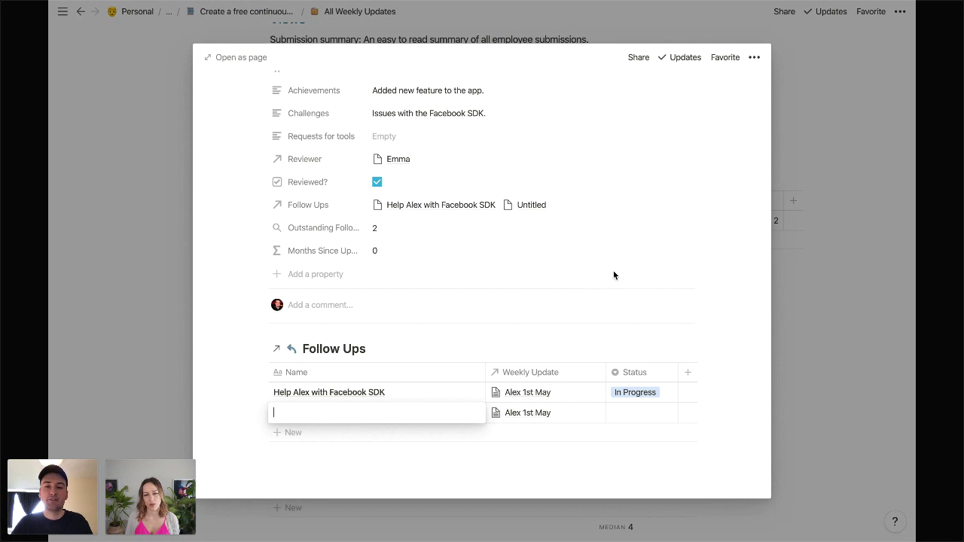
key("Tab")
left_click(635, 412)
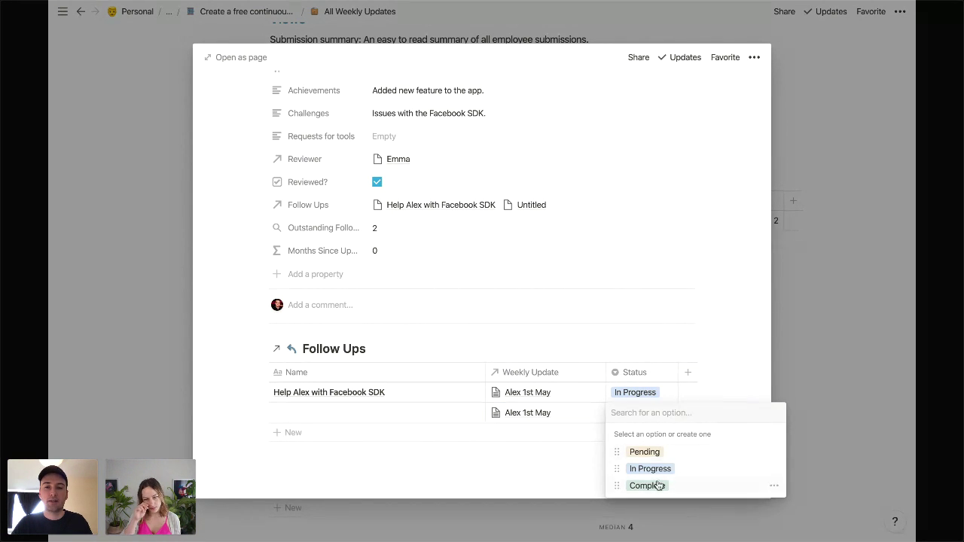
scroll(721, 357, "up", 3)
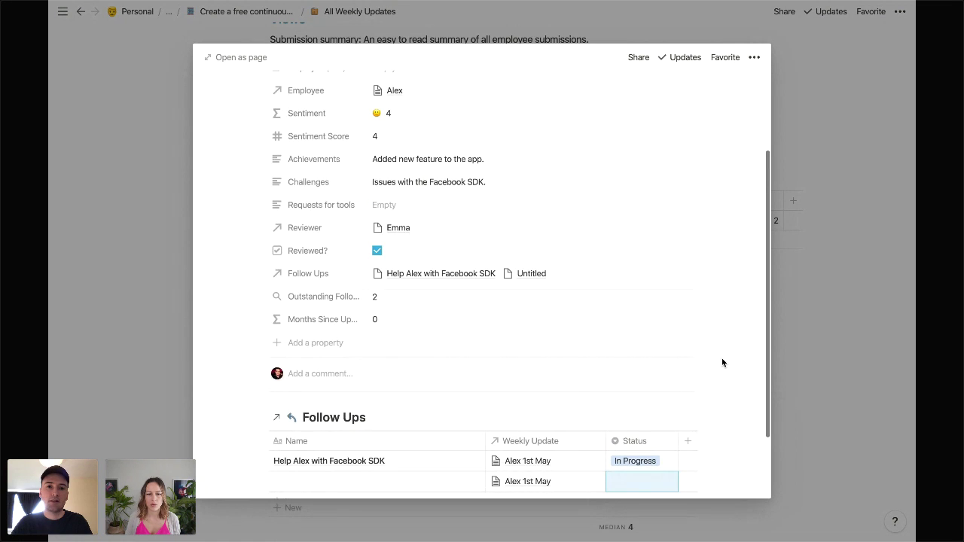
scroll(725, 331, "up", 2)
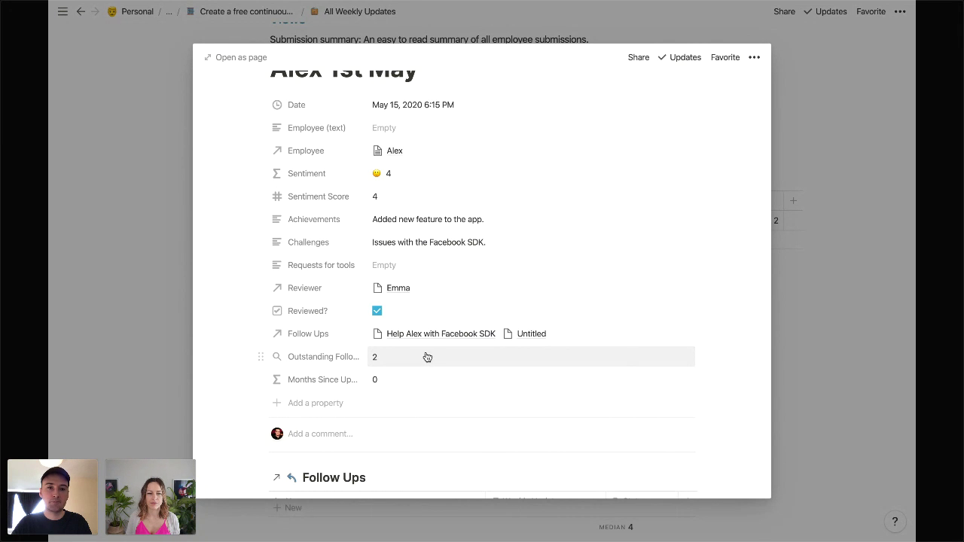
Step: Delete the unnamed follow-up from the 1st May update's Follow Ups table and close the update
scroll(426, 357, "down", 1)
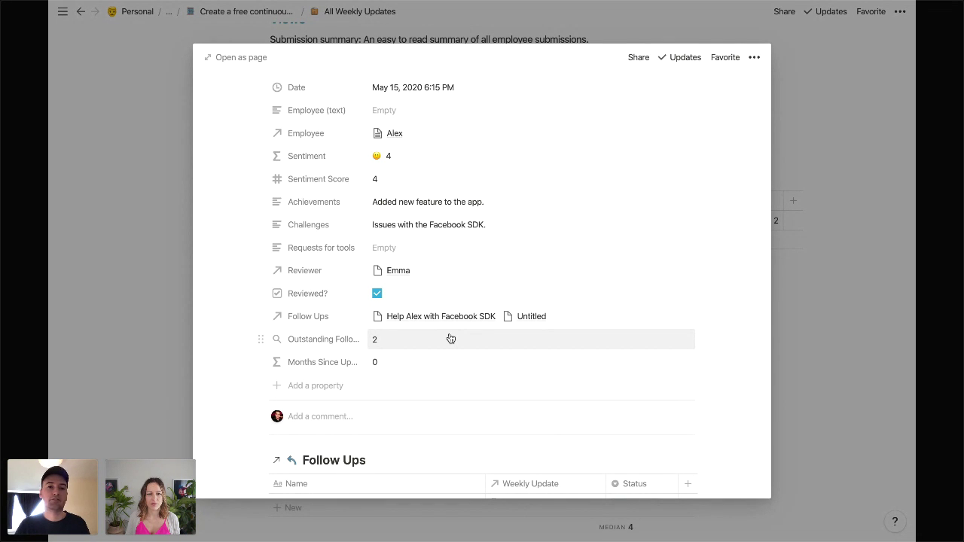
scroll(650, 279, "down", 3)
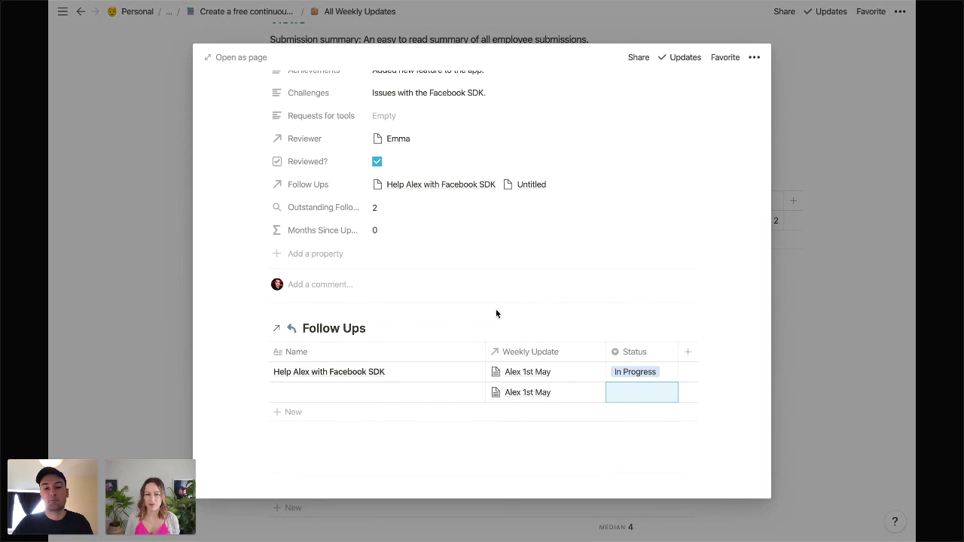
left_click(263, 391)
left_click(209, 353)
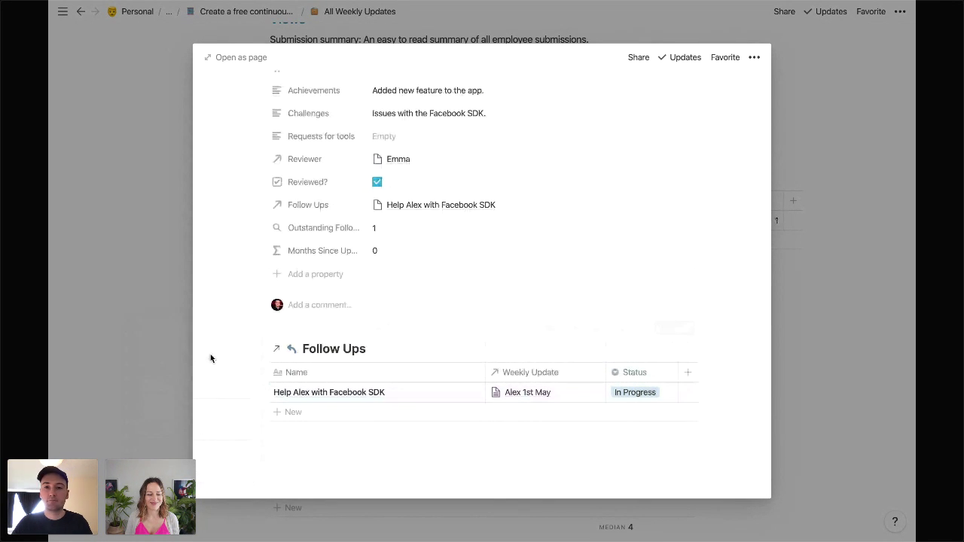
left_click(836, 276)
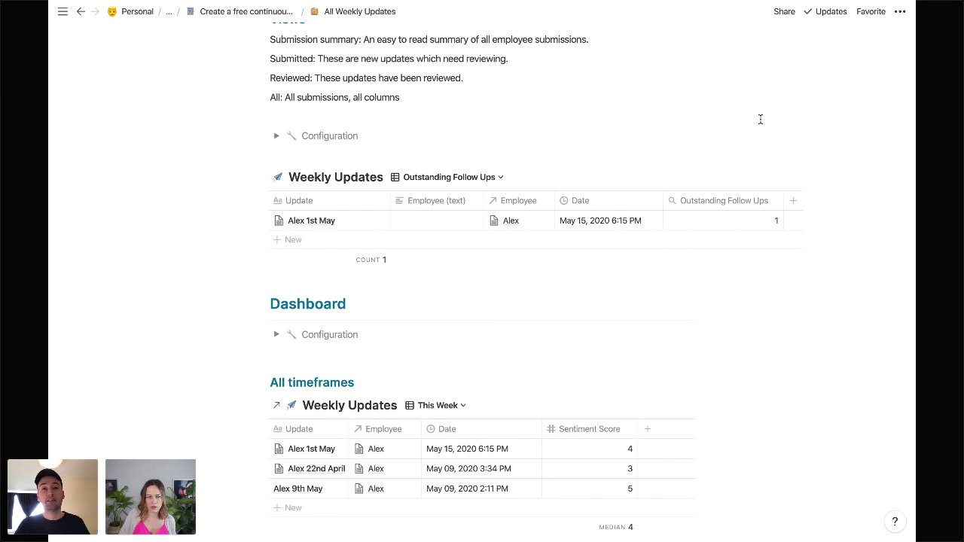
Step: Expand the Configuration notes under the All Weekly Updates title, read the privacy guidance, and collapse them again
scroll(760, 119, "up", 10)
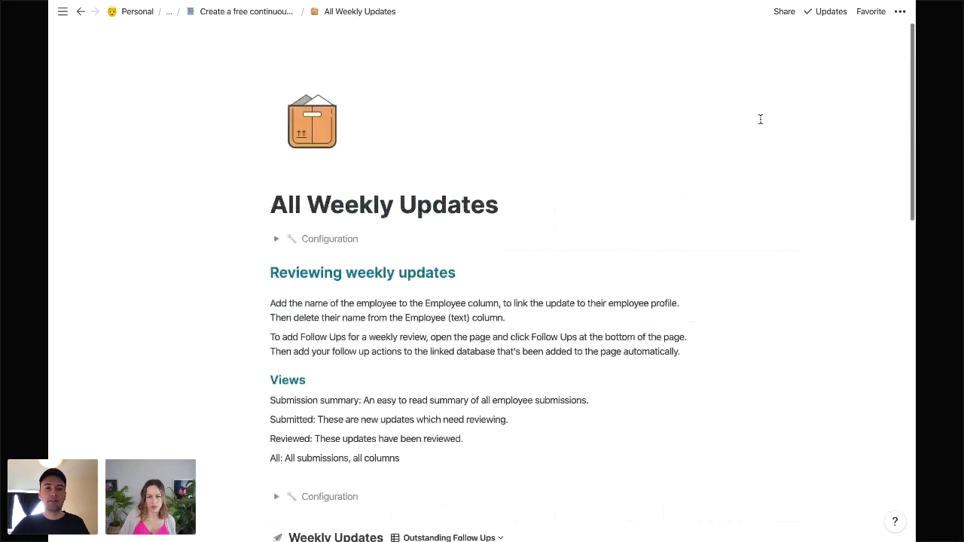
left_click(276, 239)
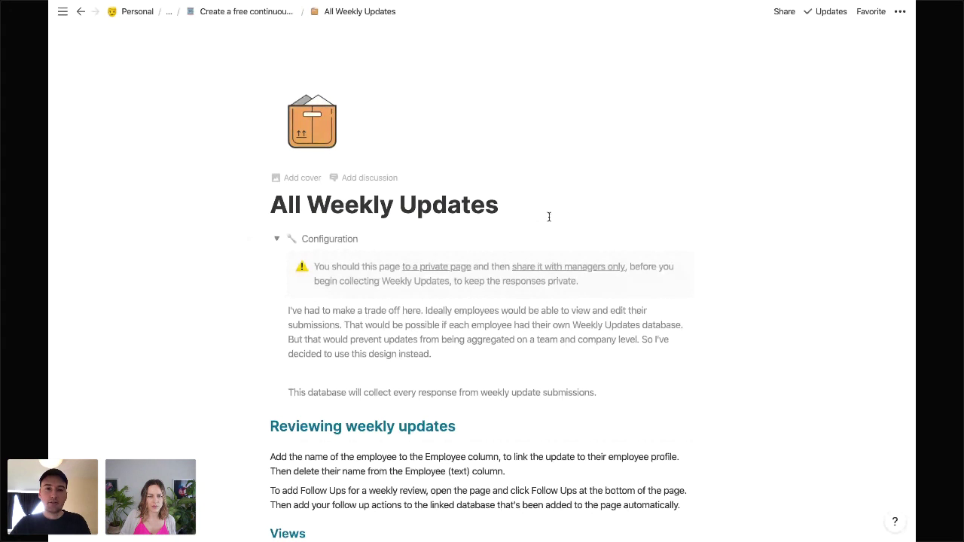
scroll(716, 214, "down", 1)
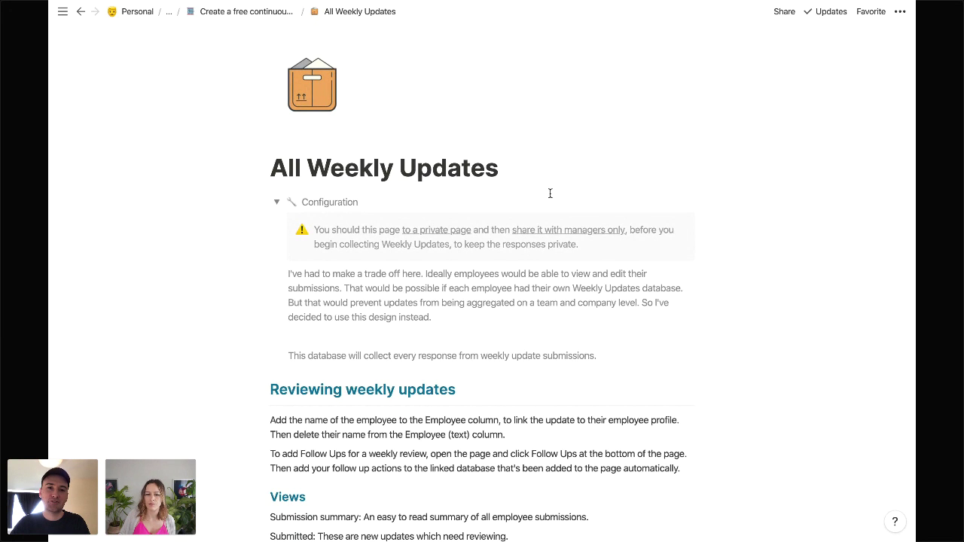
left_click(276, 203)
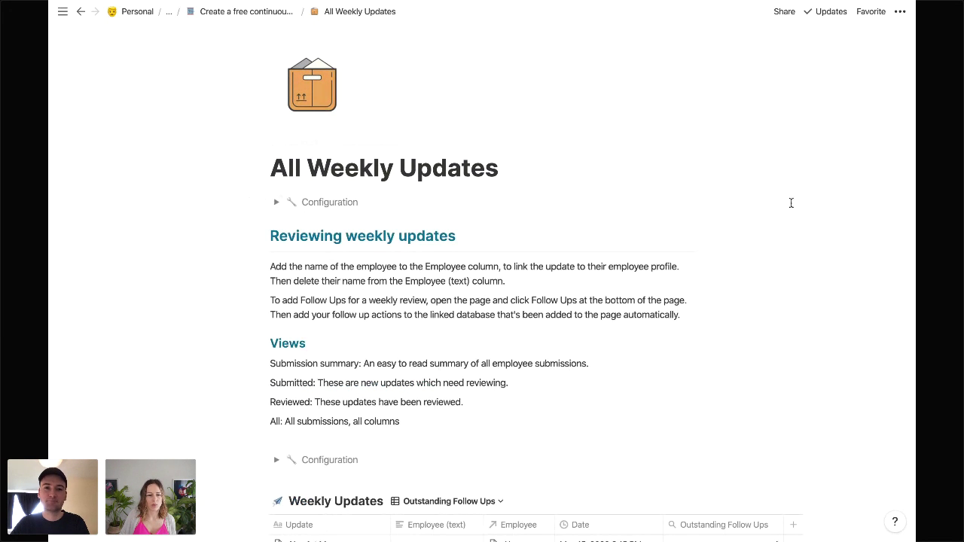
Step: Switch the main Weekly Updates table to the Complete view and check its list of available views
scroll(824, 201, "down", 5)
scroll(824, 202, "down", 3)
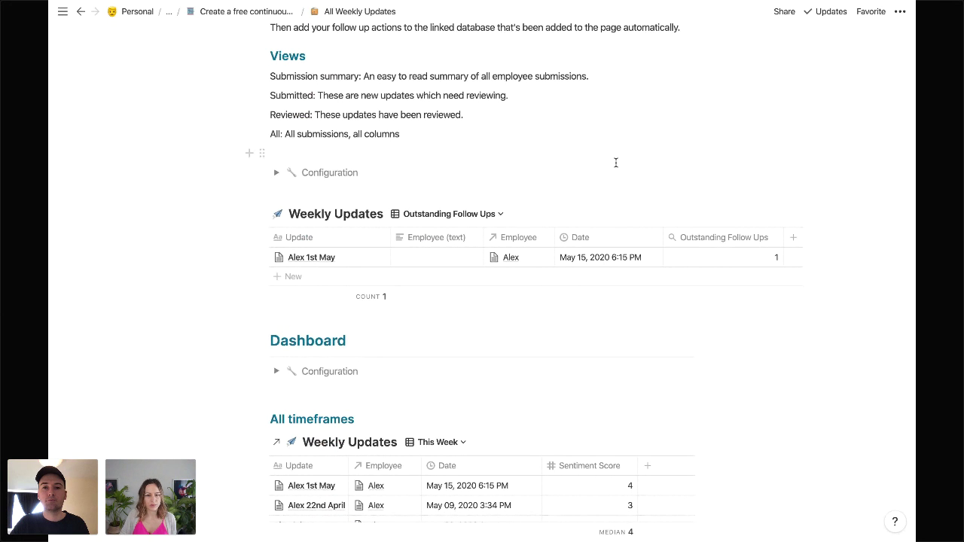
left_click(490, 215)
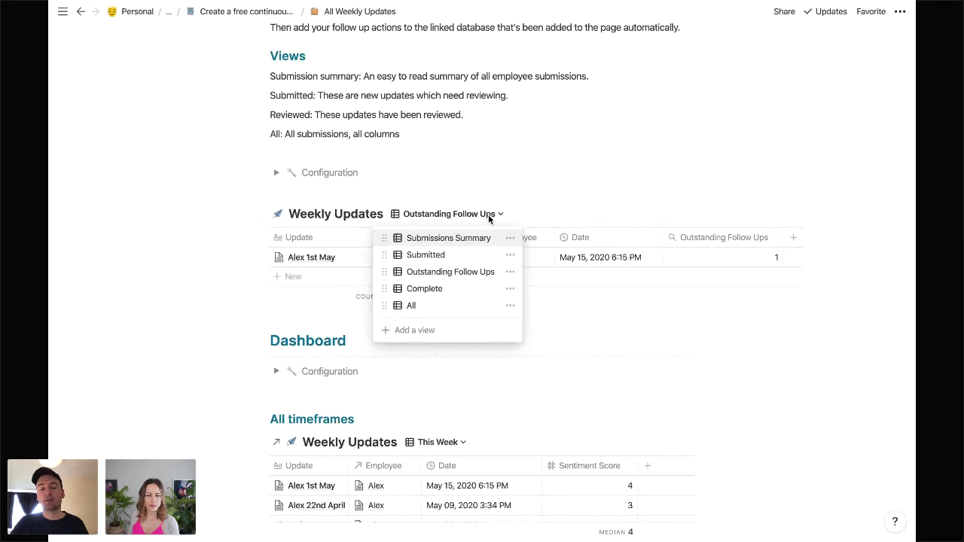
left_click(452, 289)
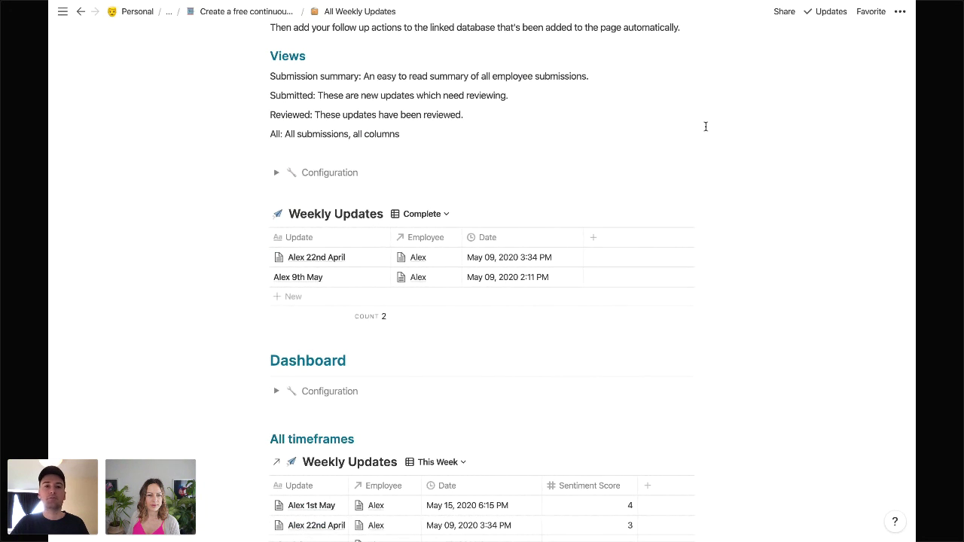
scroll(571, 149, "down", 1)
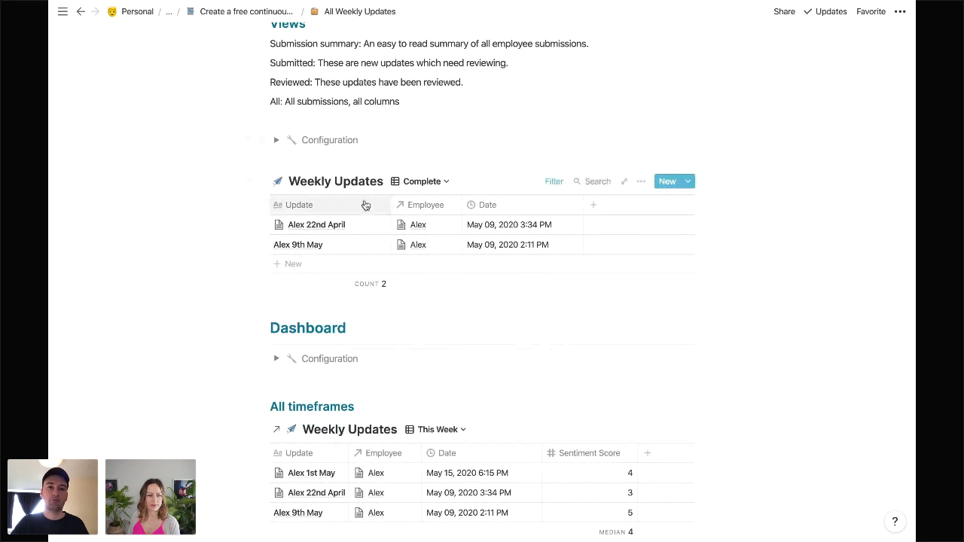
left_click(412, 183)
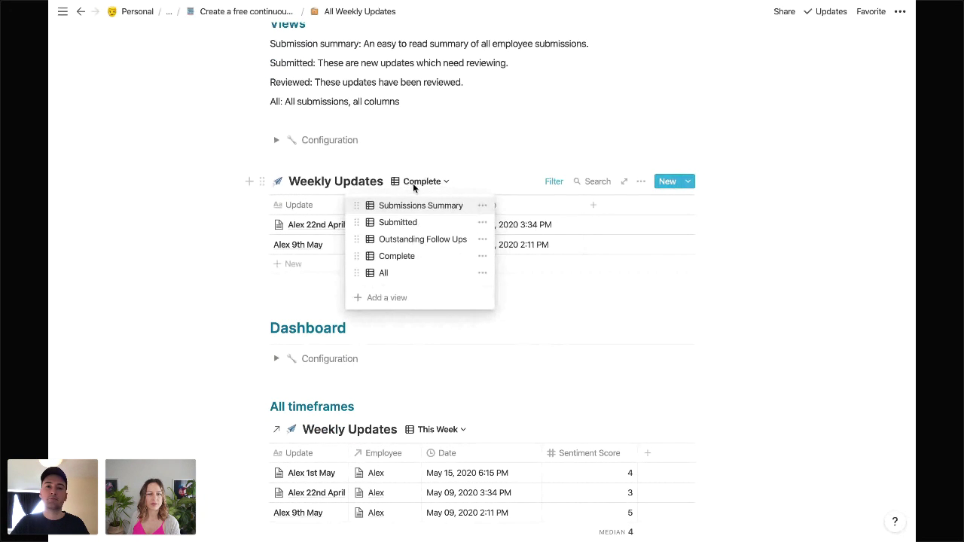
left_click(552, 135)
Step: Examine the Dashboard's sentiment score tables for each period and the view options of the All timeframes table
scroll(553, 134, "down", 2)
scroll(727, 178, "down", 6)
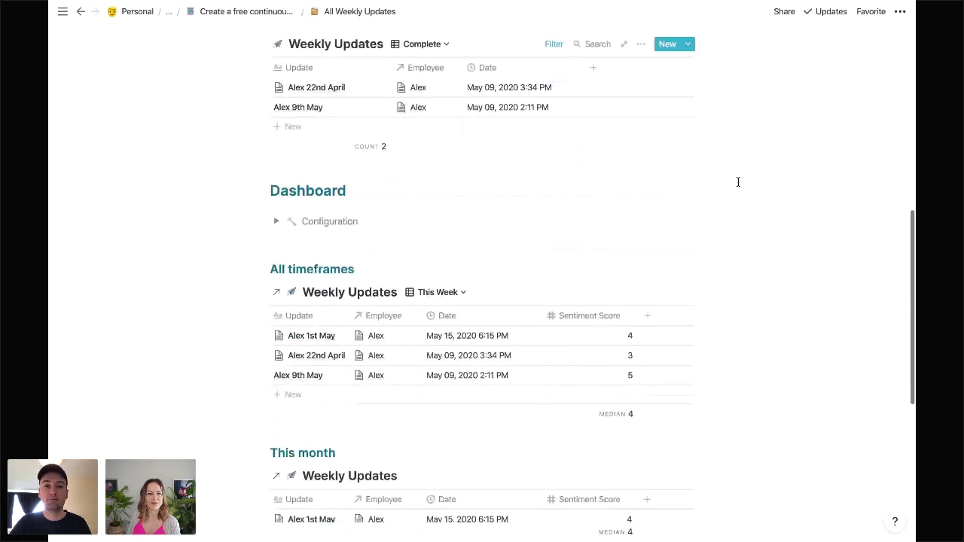
scroll(738, 181, "down", 2)
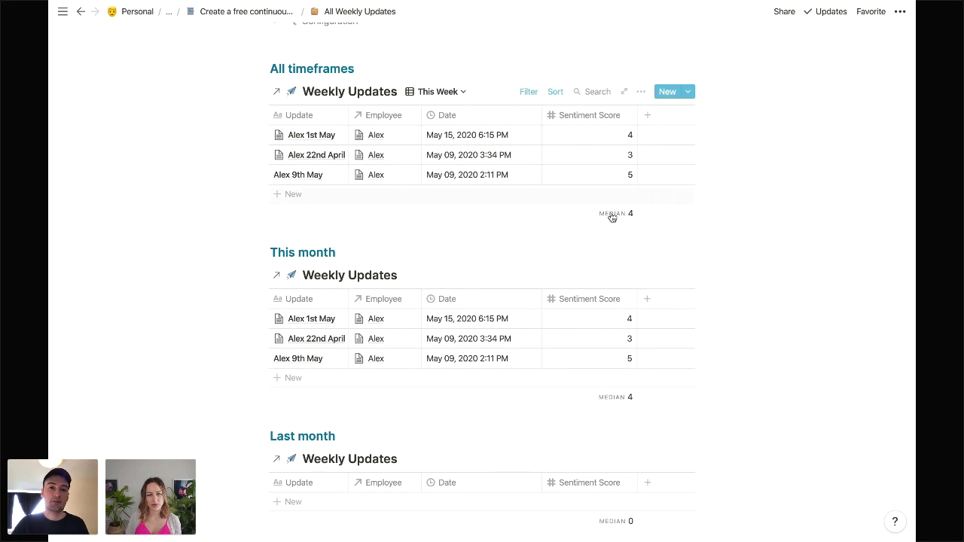
left_click(439, 93)
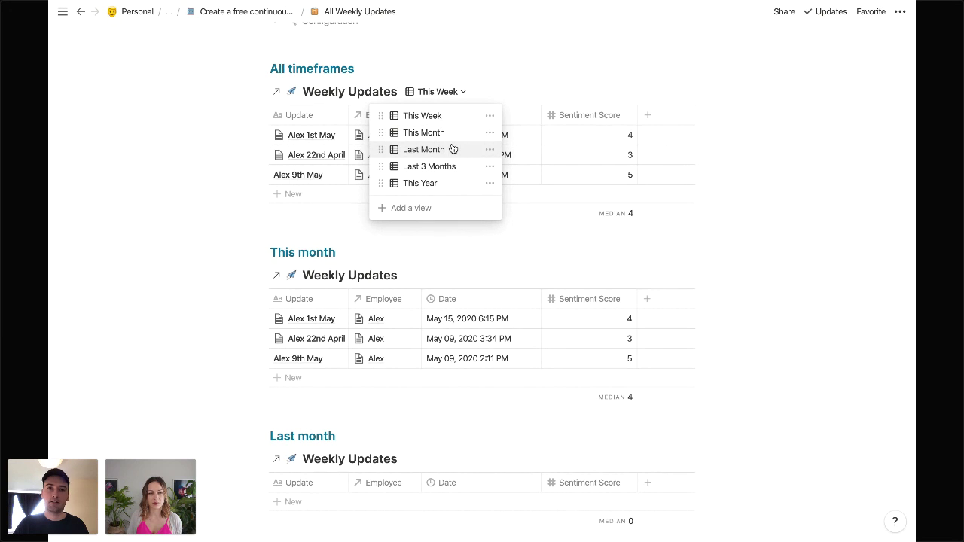
left_click(379, 249)
scroll(439, 248, "down", 2)
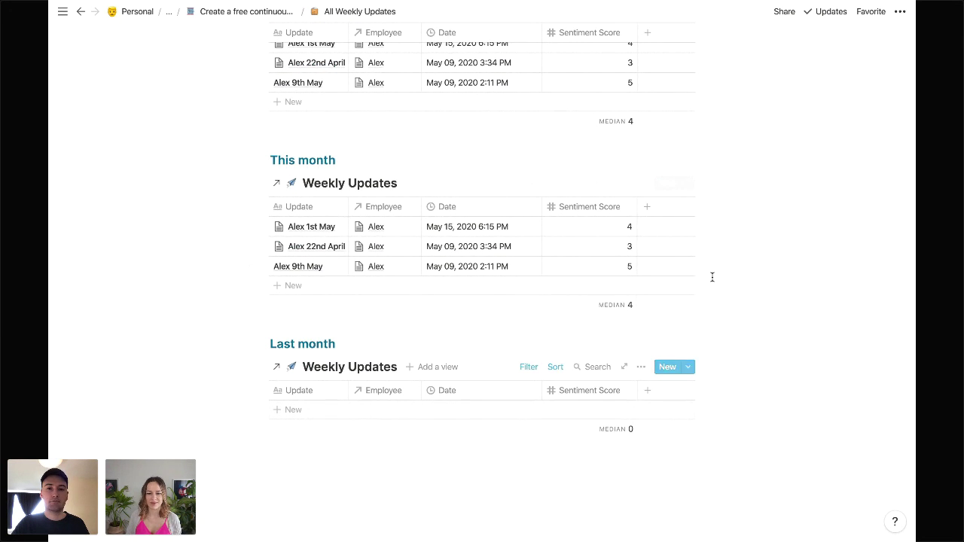
scroll(751, 178, "up", 2)
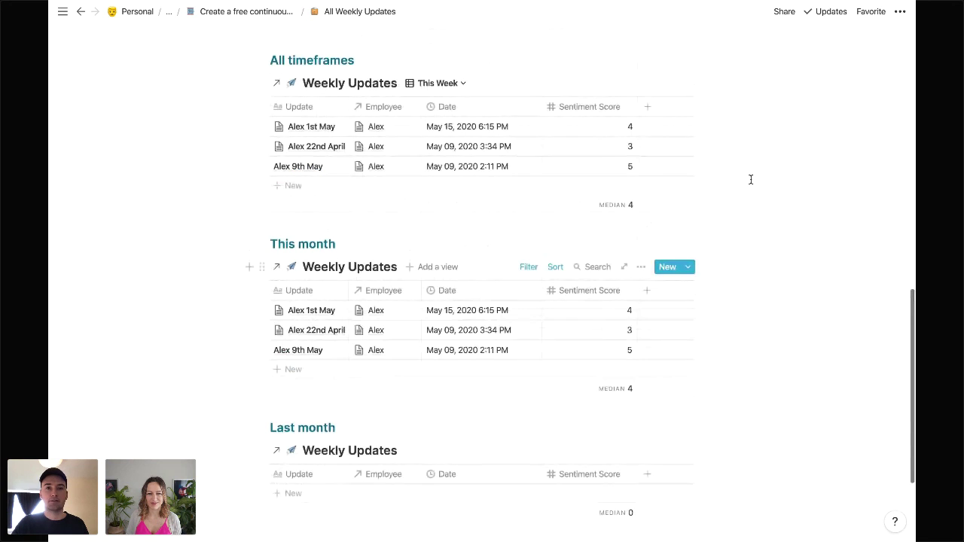
left_click(442, 83)
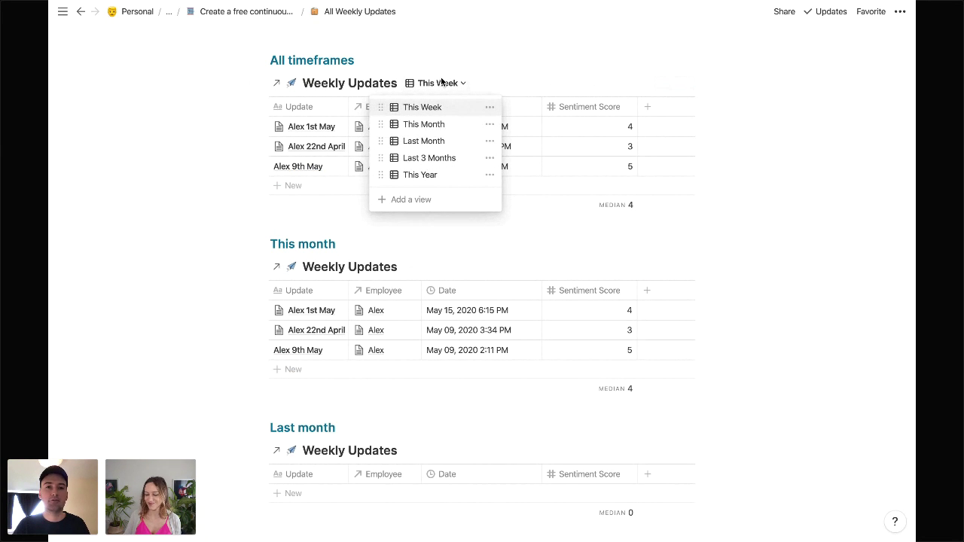
left_click(502, 72)
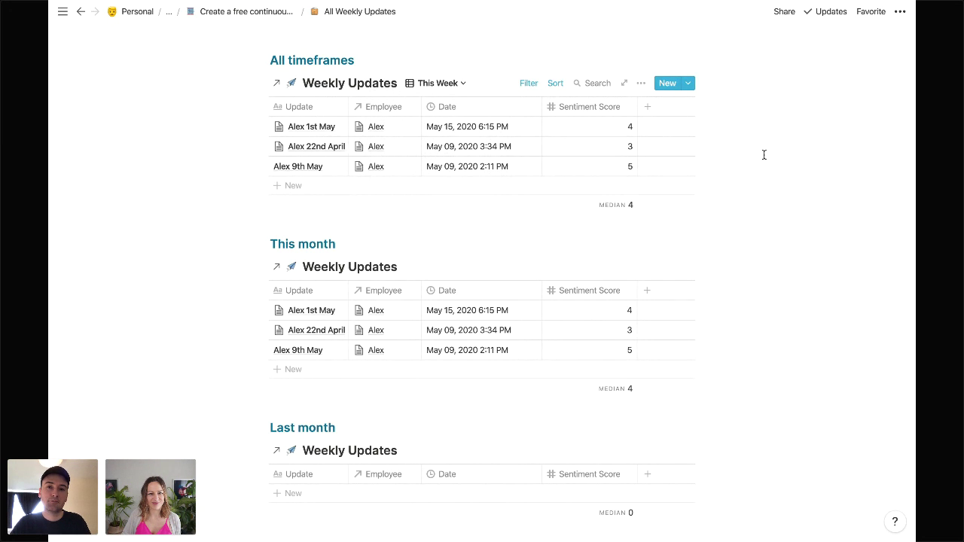
Step: Open the Company Directory from the template's main page and review the Employees table's columns
scroll(764, 155, "up", 5)
scroll(764, 154, "up", 10)
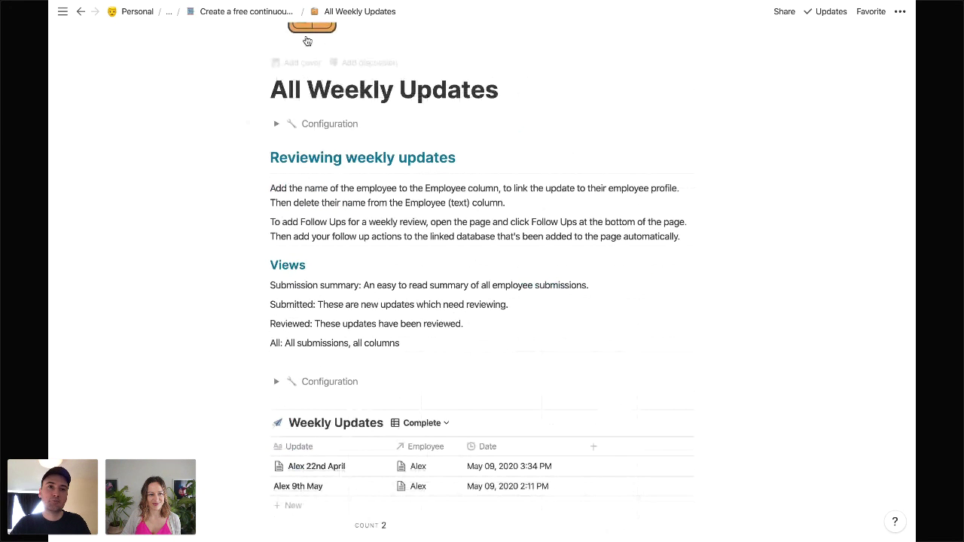
left_click(243, 12)
scroll(832, 167, "down", 20)
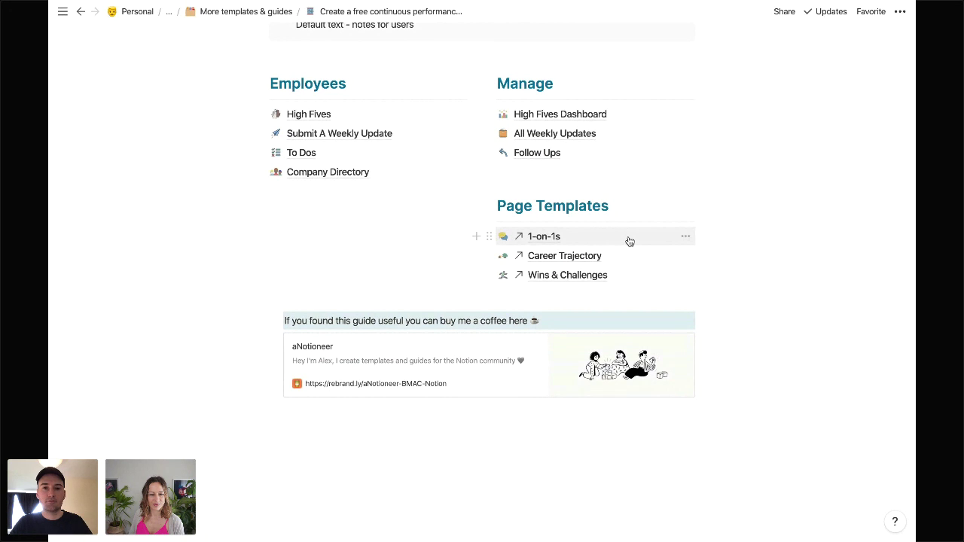
left_click(365, 178)
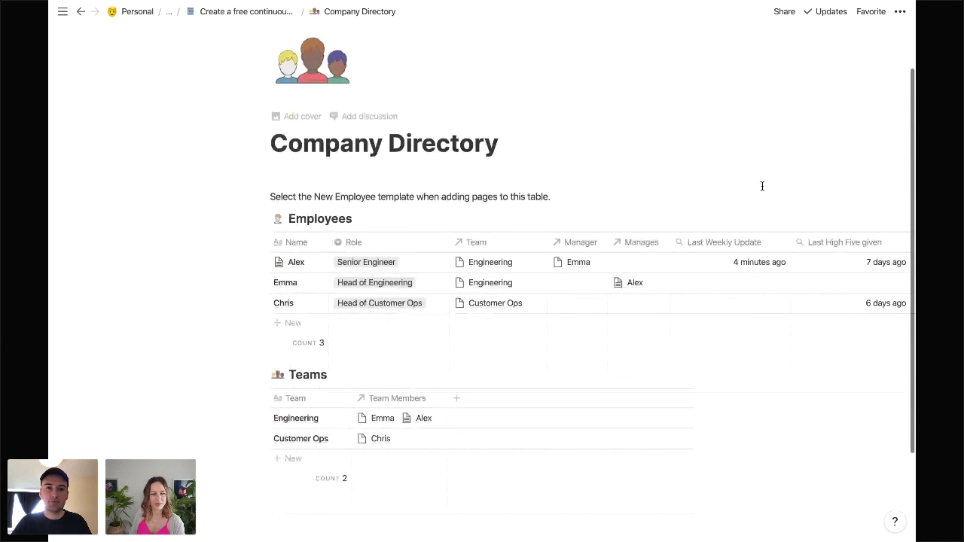
scroll(531, 142, "down", 1)
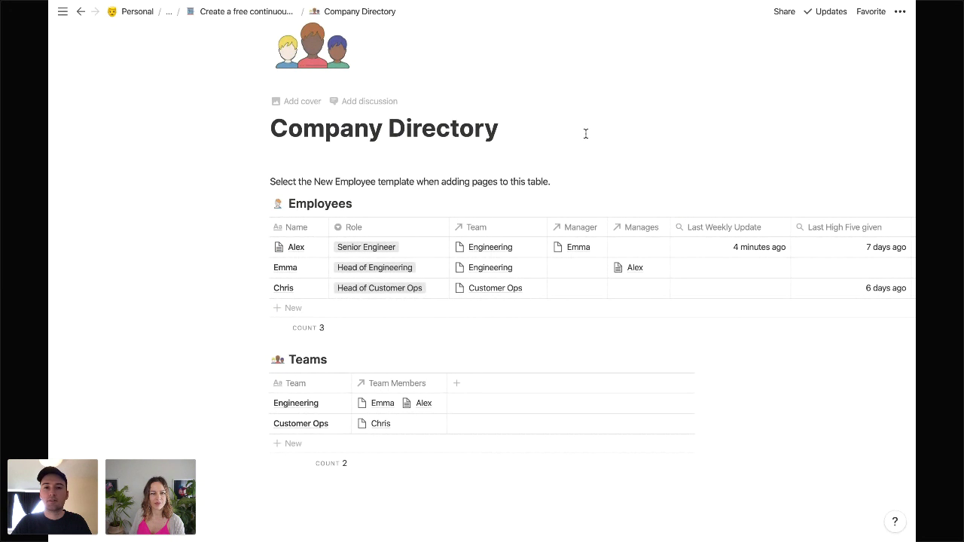
scroll(665, 263, "right", 2)
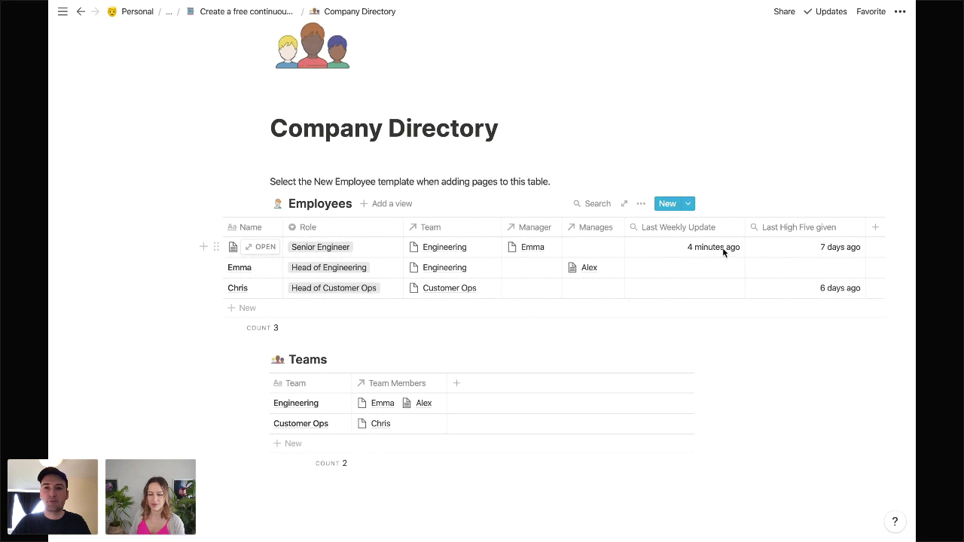
scroll(798, 256, "left", 2)
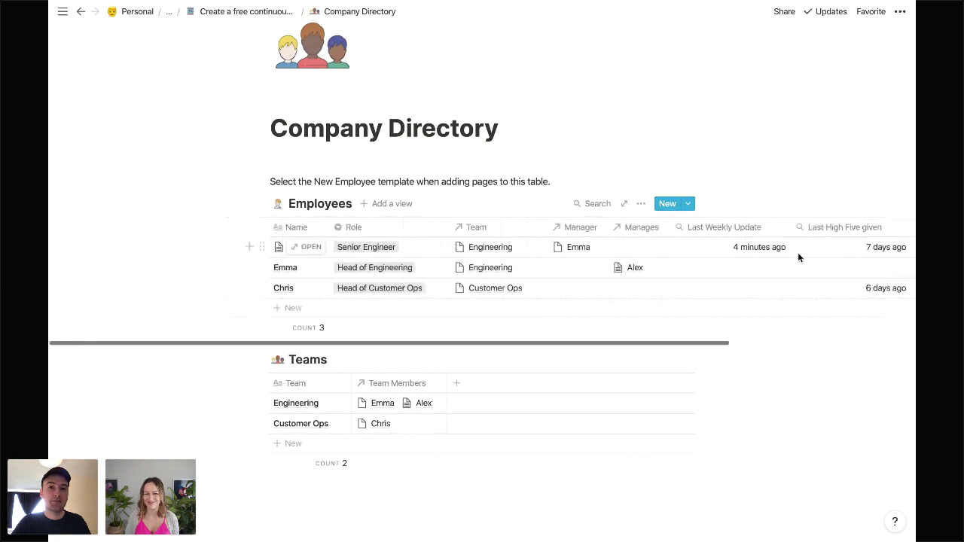
Step: Open the Senior Engineer's employee page and review its properties, setup buttons and High Fives given section
left_click(322, 246)
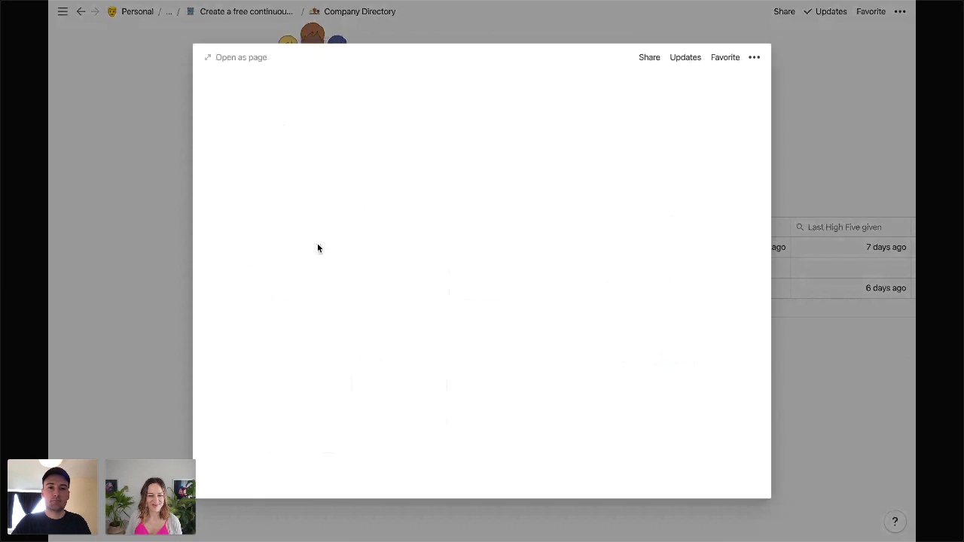
scroll(573, 196, "down", 2)
scroll(574, 196, "down", 3)
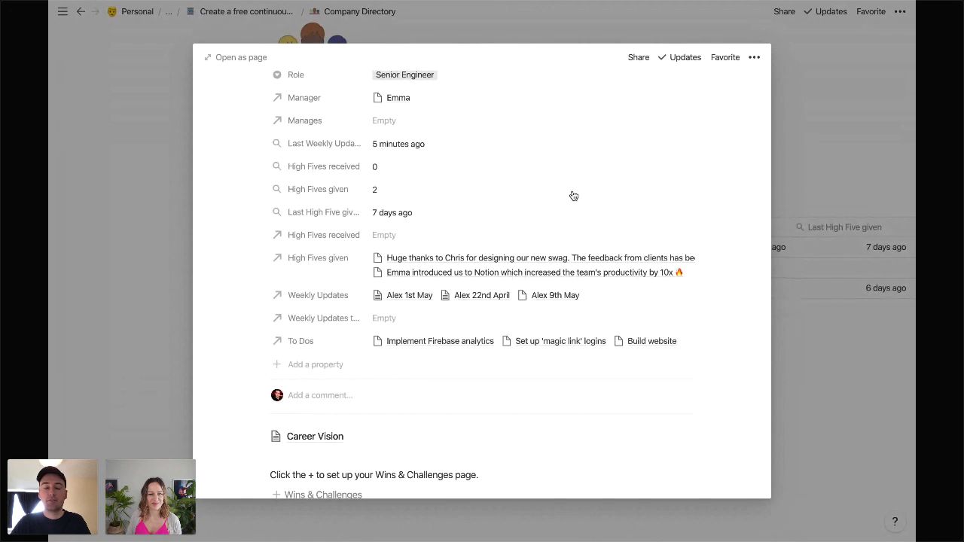
scroll(598, 176, "down", 1)
scroll(600, 176, "down", 1)
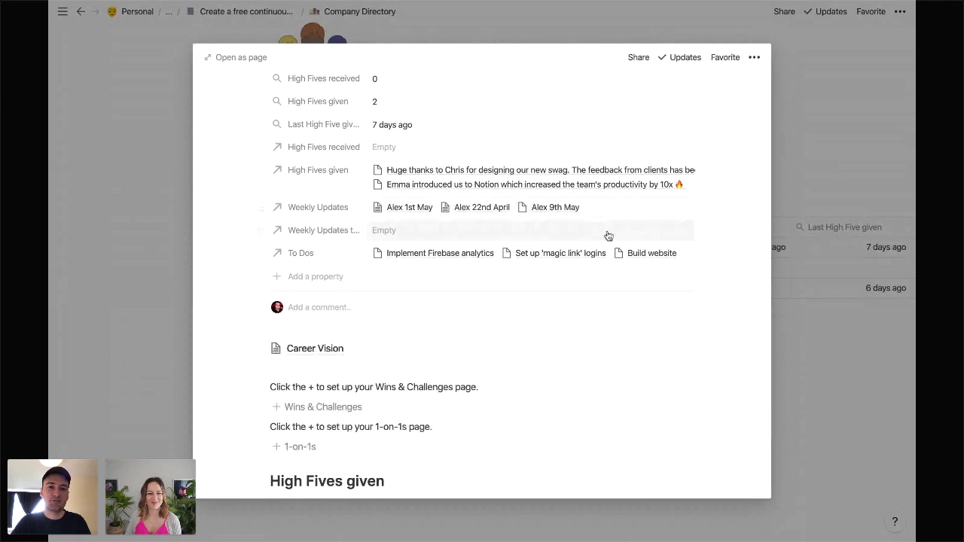
scroll(607, 234, "down", 5)
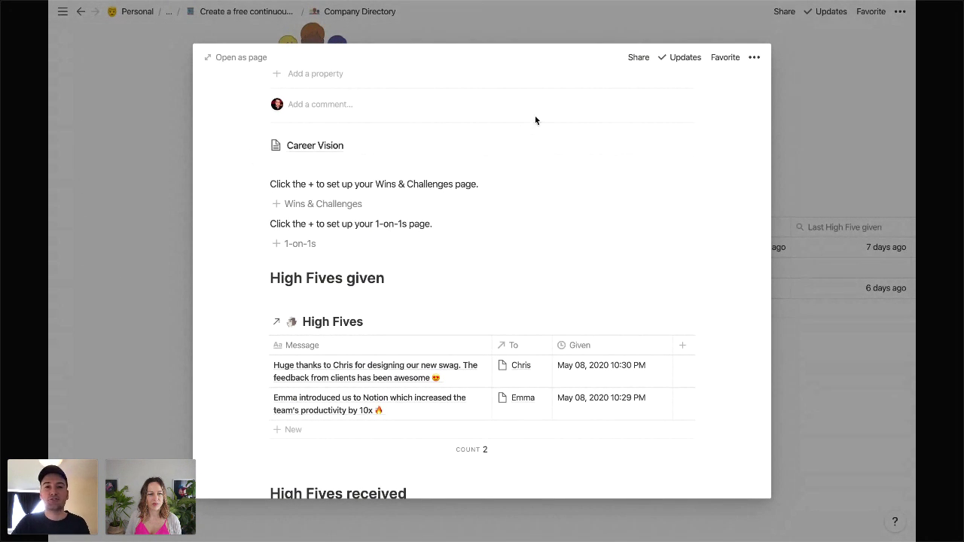
Step: Create a Wins & Challenges page on the employee's page and add an untitled entry to its Wins list
left_click(353, 204)
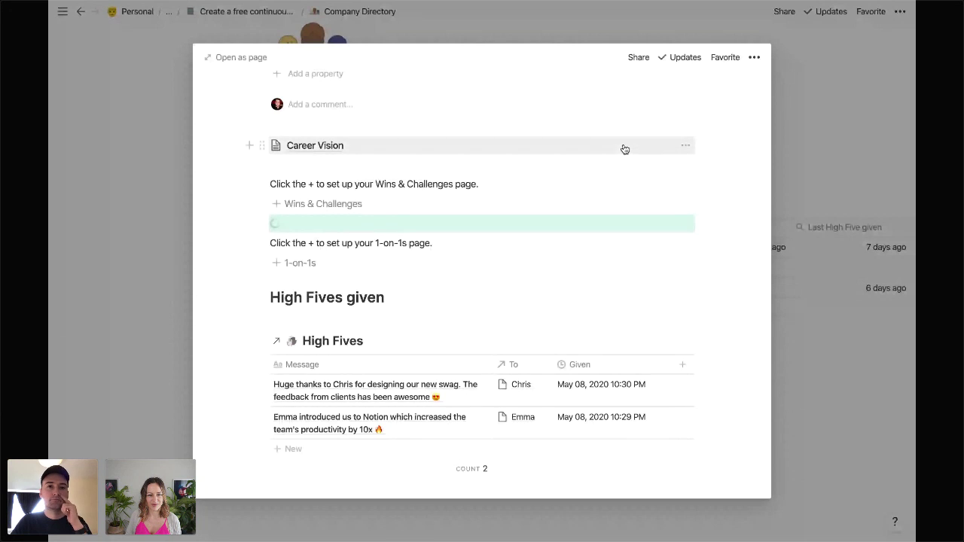
left_click(351, 221)
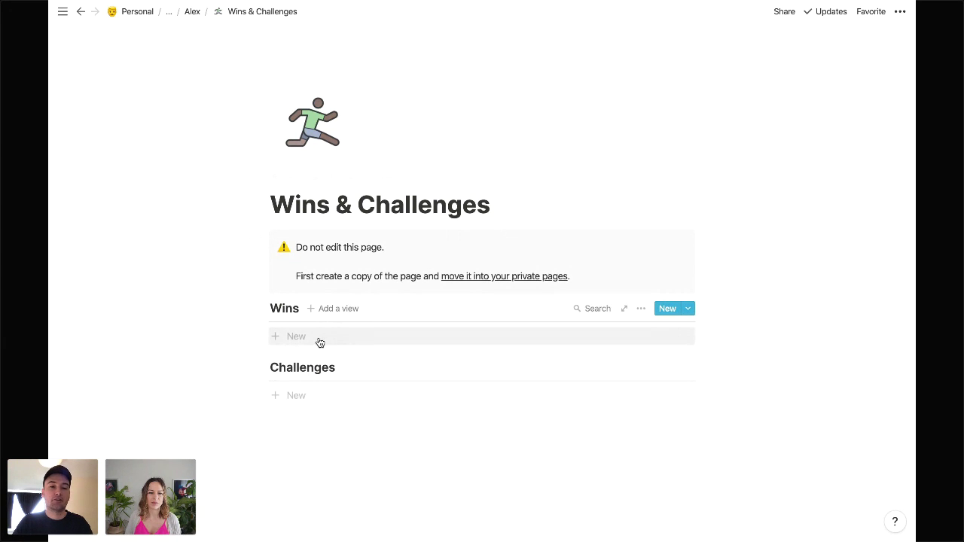
left_click(372, 333)
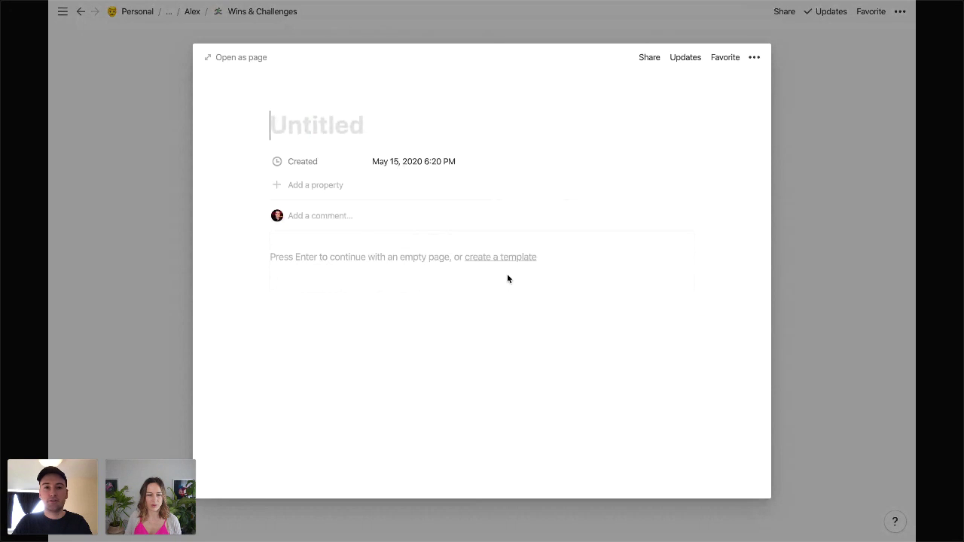
left_click(831, 216)
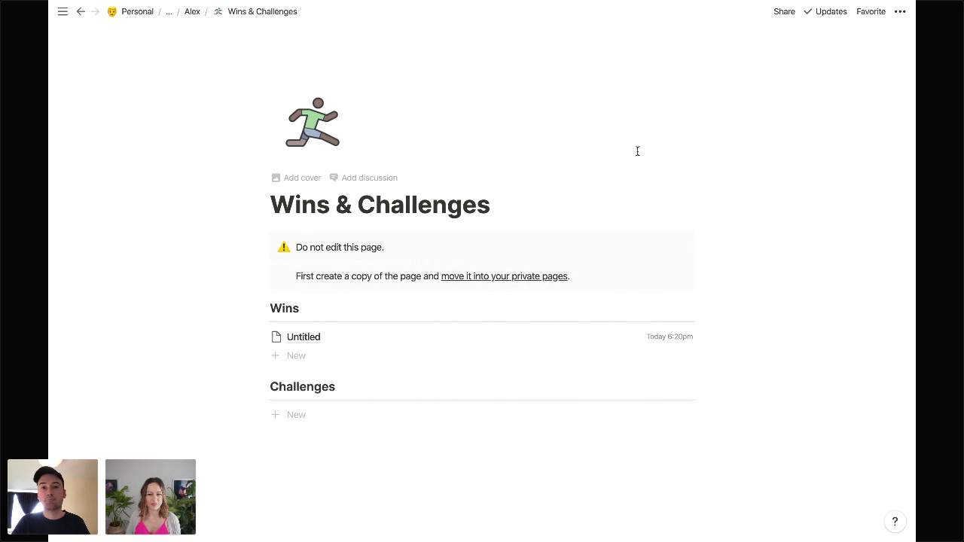
Step: Return to the employee's page and locate the new Wins & Challenges page in it
left_click(194, 13)
scroll(721, 153, "down", 10)
scroll(720, 153, "up", 3)
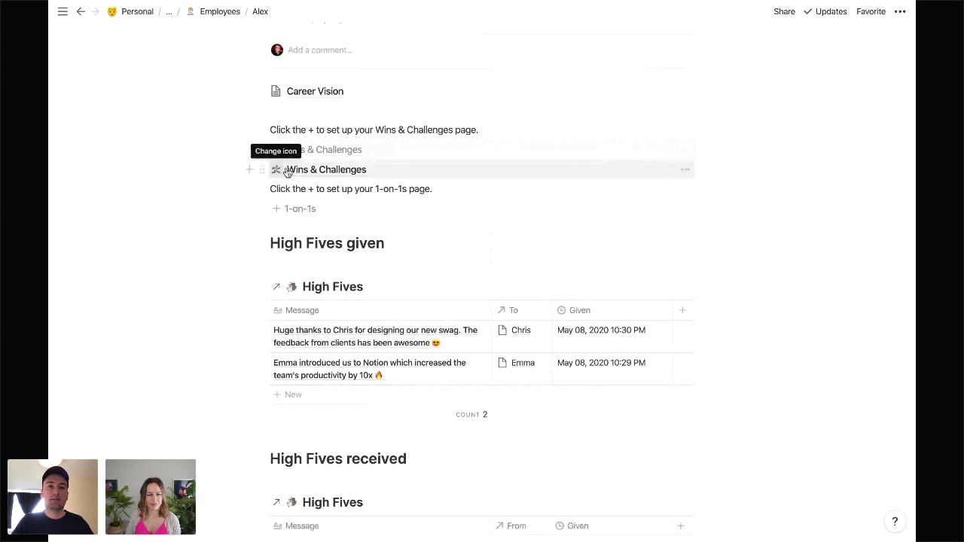
Step: Set up a 1-on-1s page on the employee's page and open it to its 1-on-1s table
left_click(314, 216)
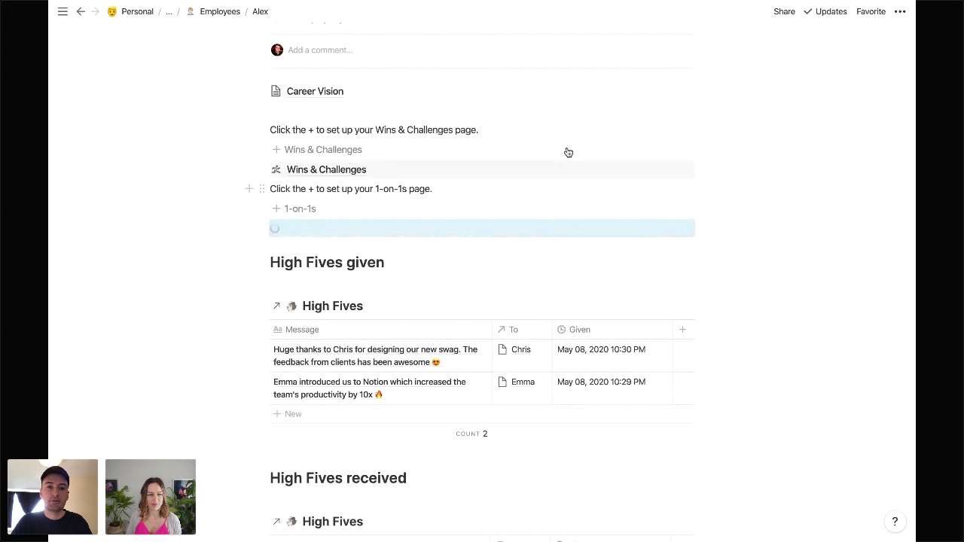
key("Return")
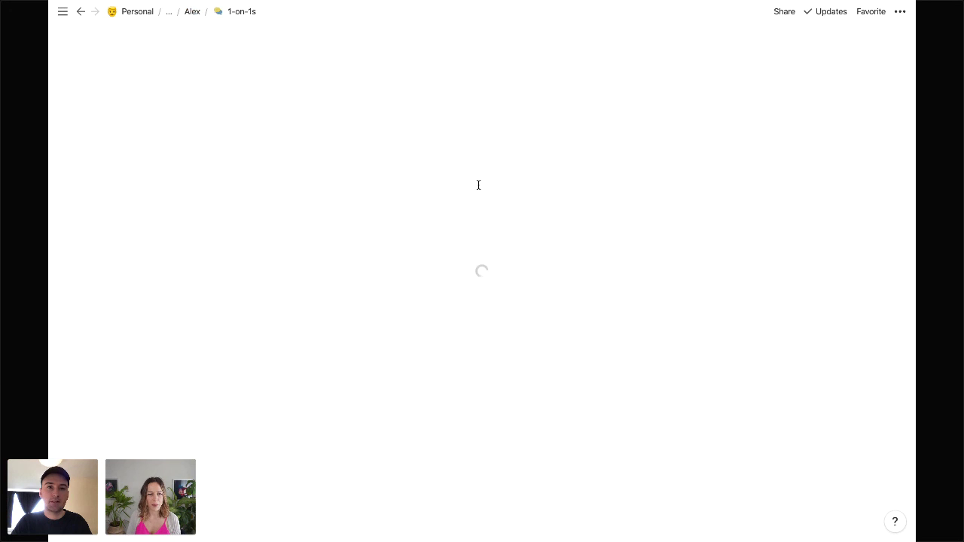
scroll(733, 157, "down", 3)
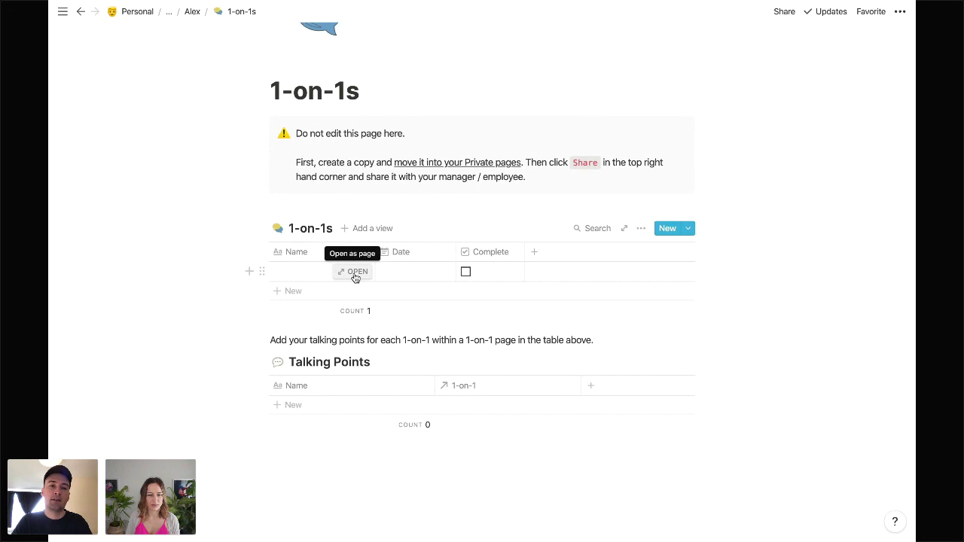
Step: Apply the New 1-on-1 template to the blank entry in the 1-on-1s table and review its Talking Points and To Dos sections
left_click(355, 273)
scroll(583, 220, "down", 1)
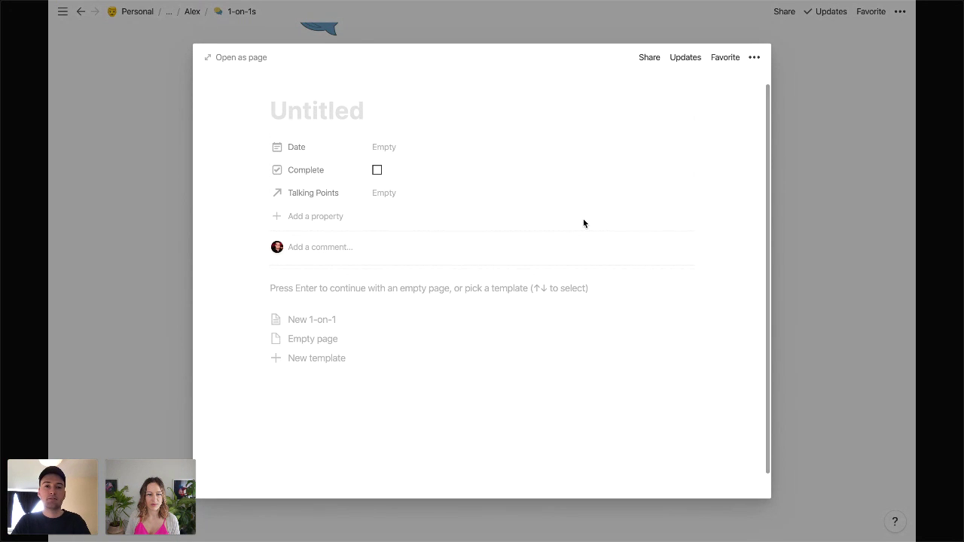
left_click(385, 328)
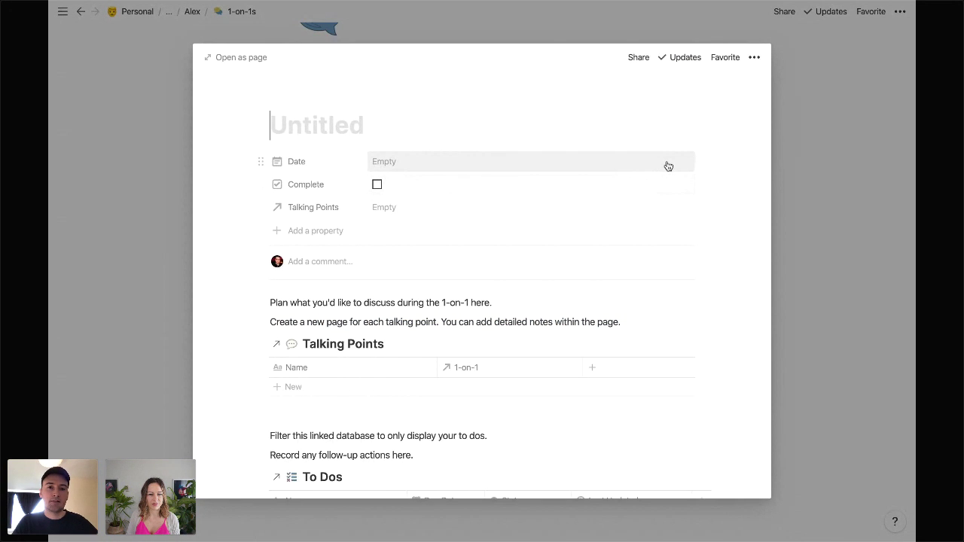
scroll(668, 164, "down", 3)
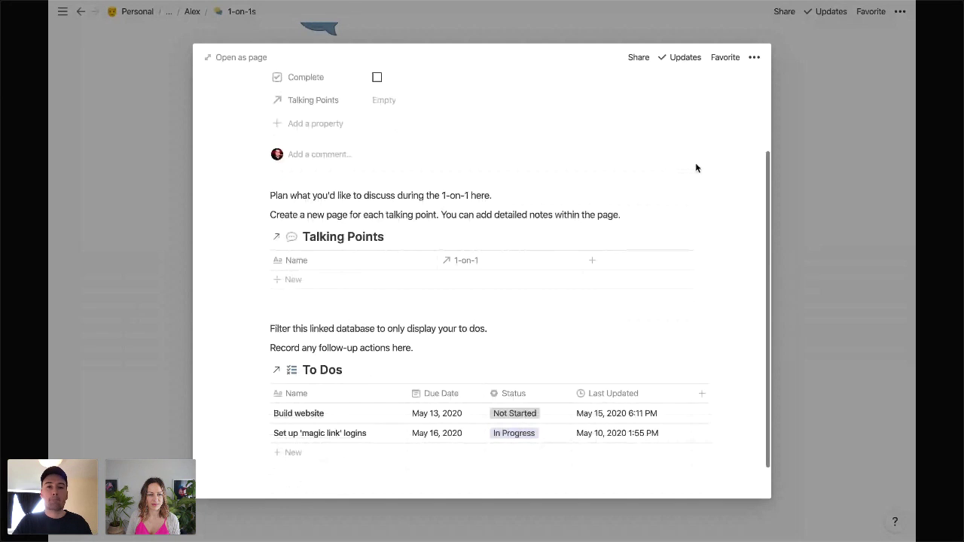
scroll(696, 167, "down", 1)
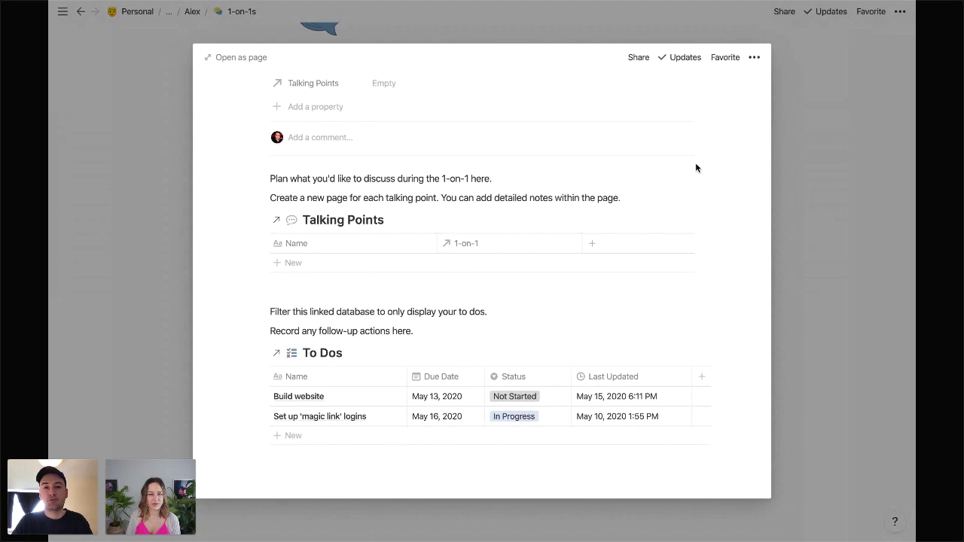
left_click(636, 195)
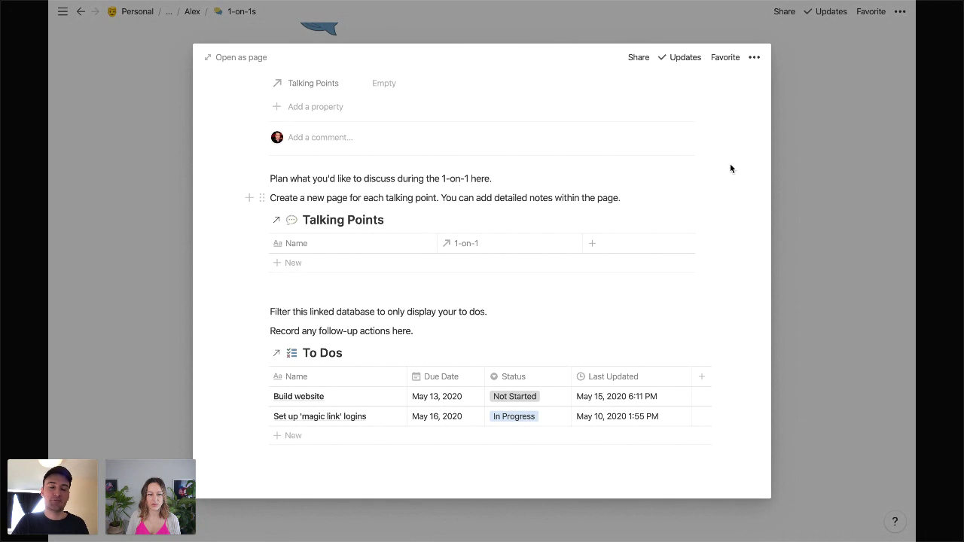
scroll(730, 168, "down", 1)
scroll(695, 174, "up", 1)
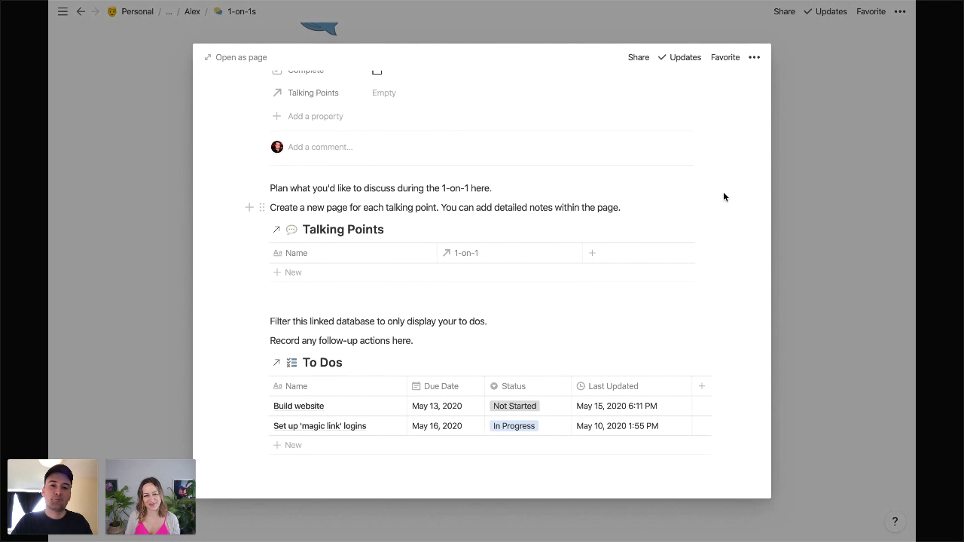
Step: Add two entries named ABC and DEF to the 1-on-1's Talking Points table
left_click(344, 272)
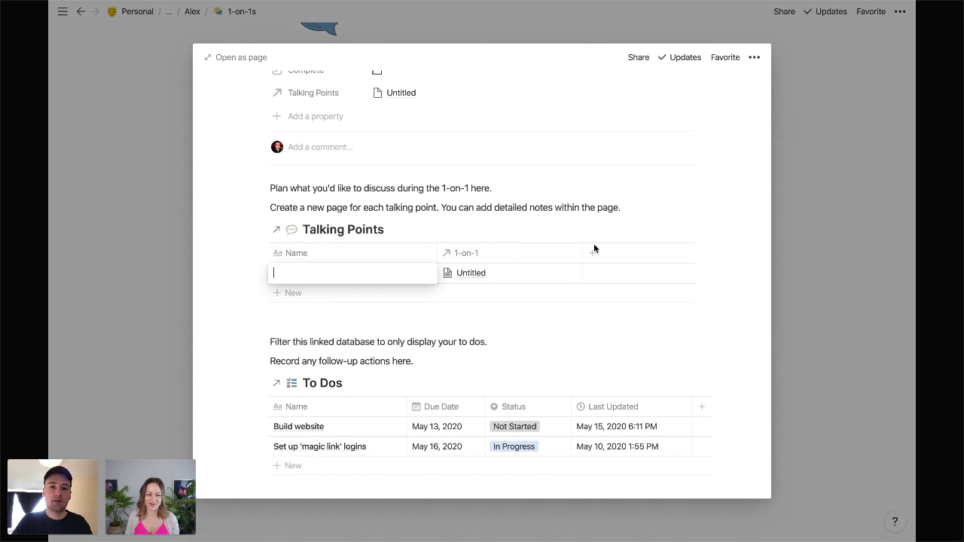
type("ABC")
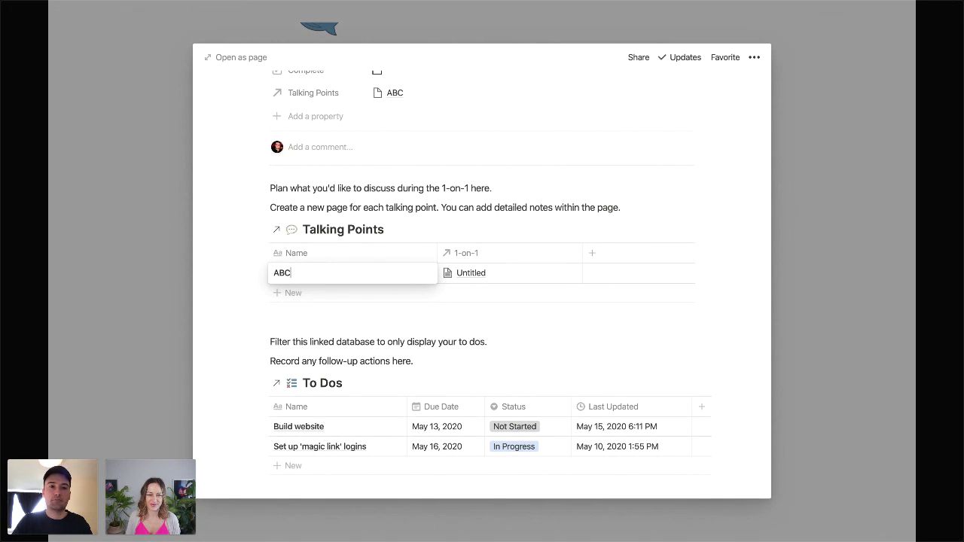
key("Tab")
left_click(444, 293)
type("DEF")
key("Tab")
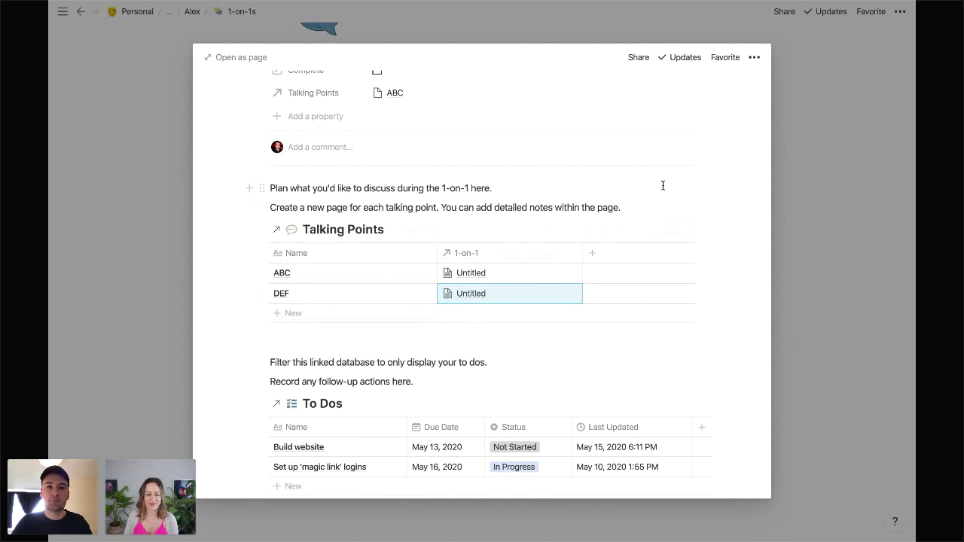
Step: Review the 1-on-1's talking points, to-dos and linked properties, and close the entry
scroll(663, 188, "down", 2)
scroll(678, 145, "up", 1)
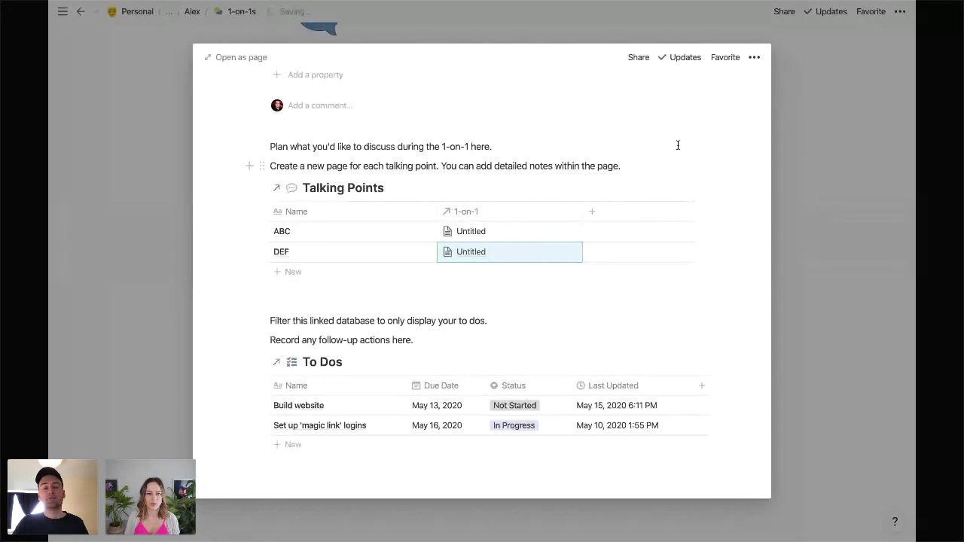
scroll(578, 192, "down", 1)
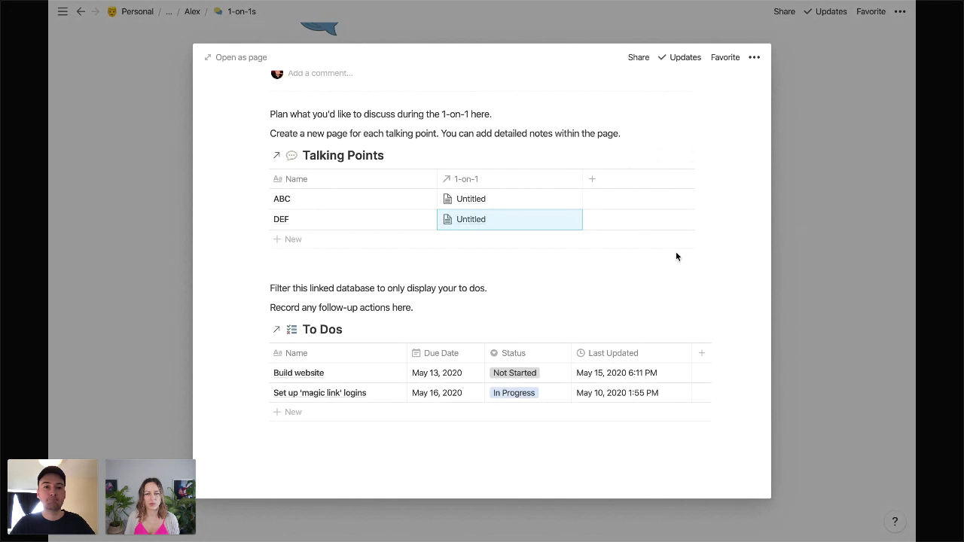
scroll(696, 224, "up", 5)
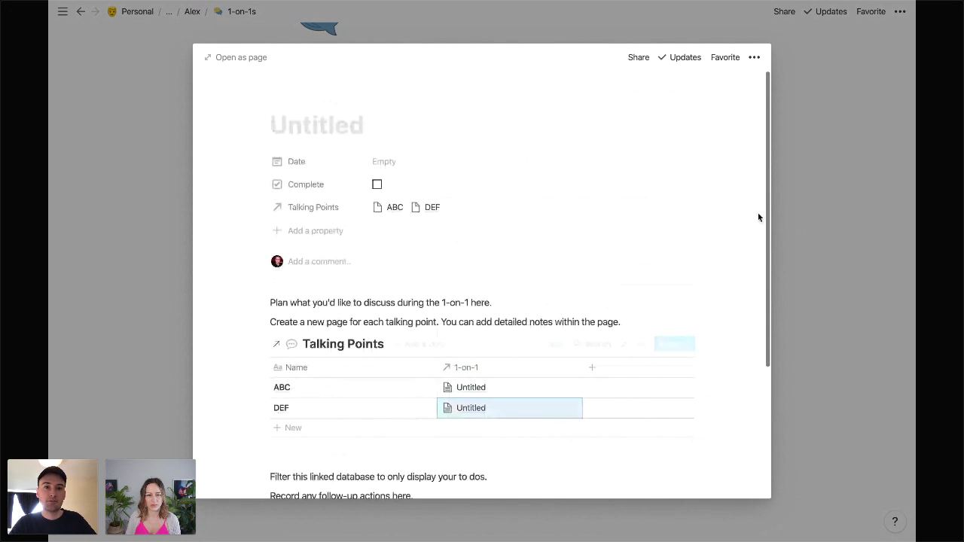
left_click(815, 198)
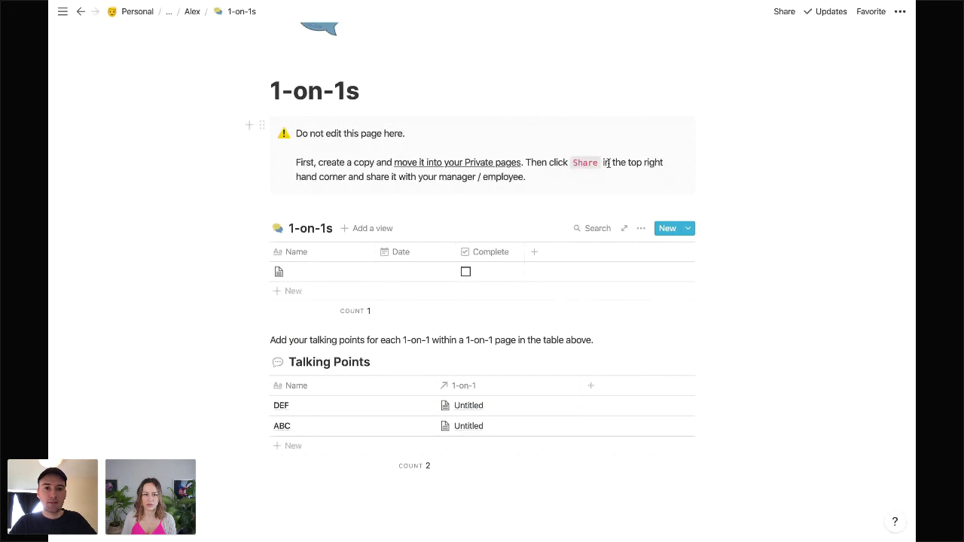
Step: Return to the employee's page and review its High Fives given, High Fives received and Weekly updates sections
left_click(194, 13)
scroll(643, 123, "down", 10)
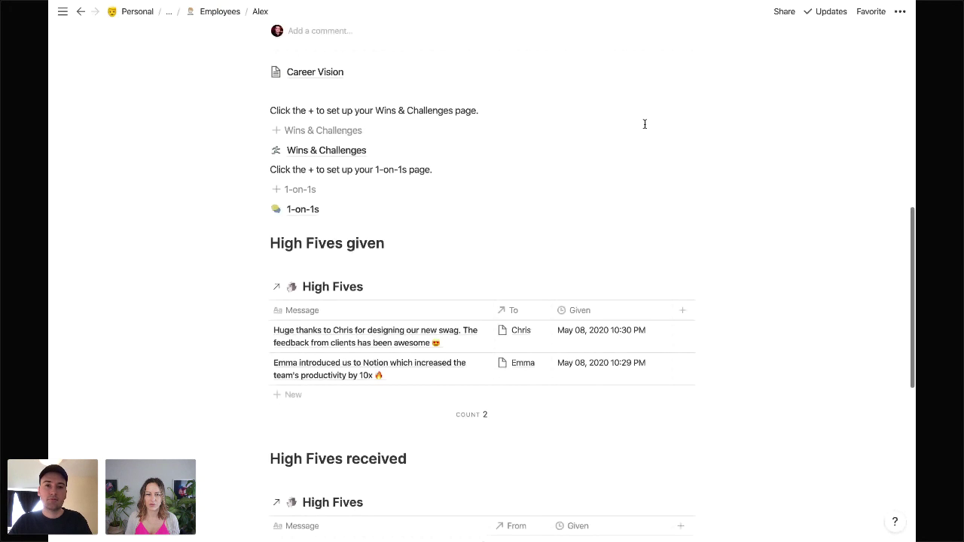
scroll(732, 156, "down", 4)
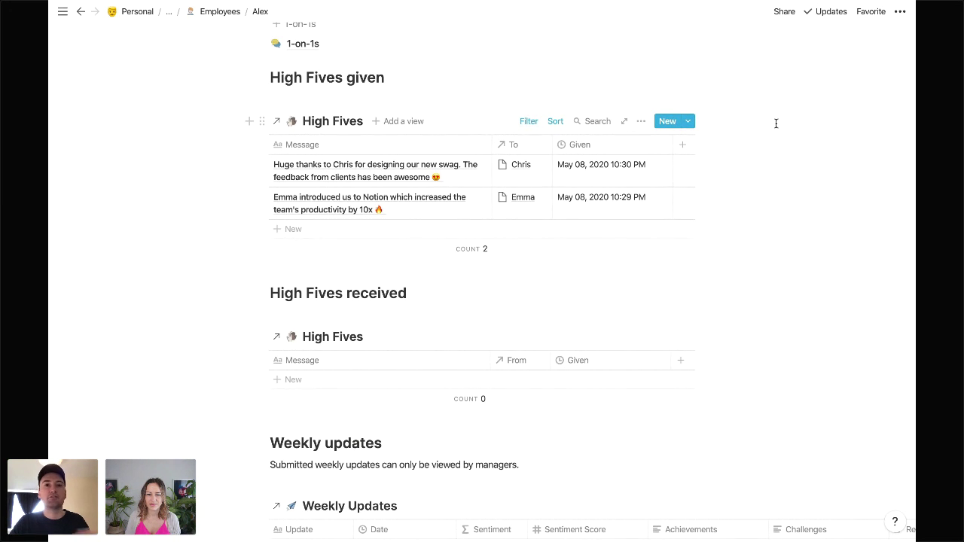
scroll(776, 123, "down", 5)
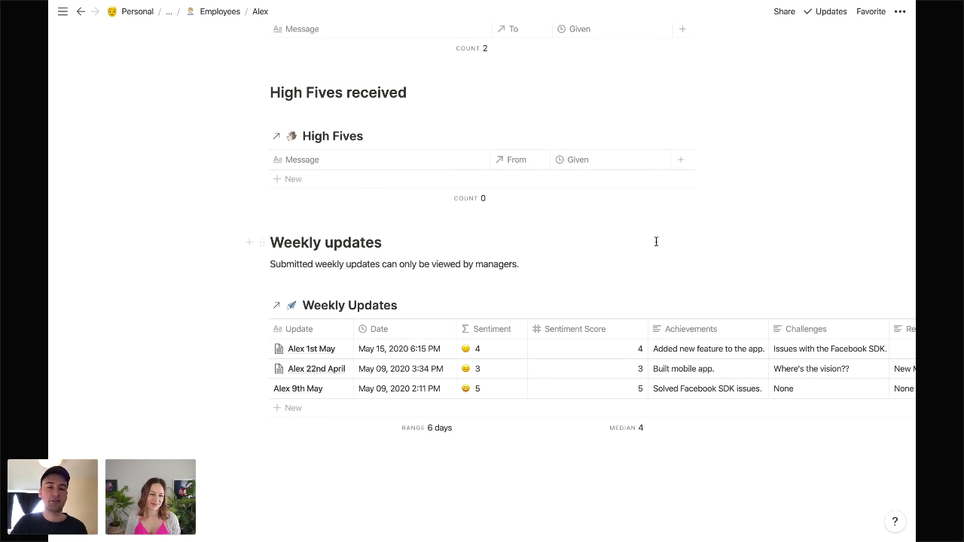
scroll(657, 246, "up", 5)
scroll(656, 247, "up", 10)
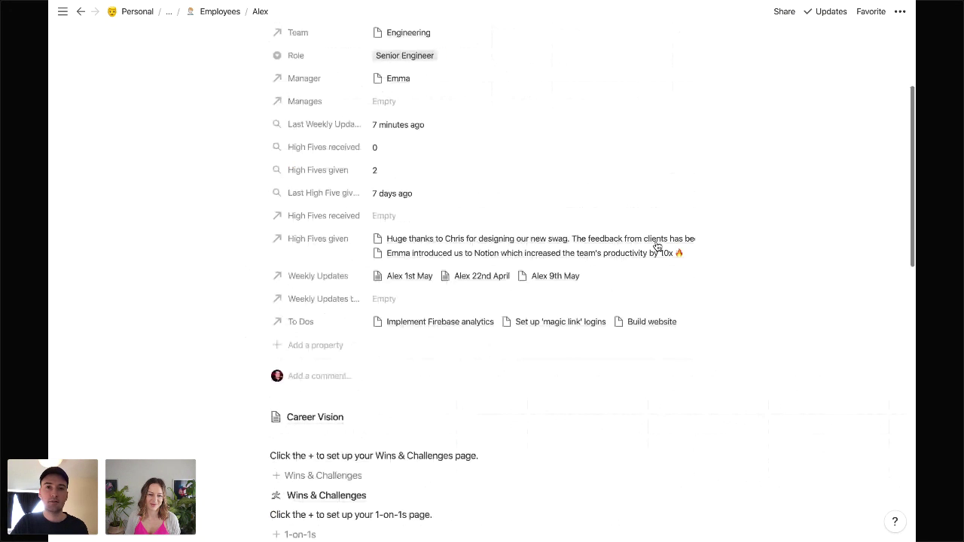
Step: Go back through the Company Directory to the template's main page and locate the Page Templates section
left_click(223, 11)
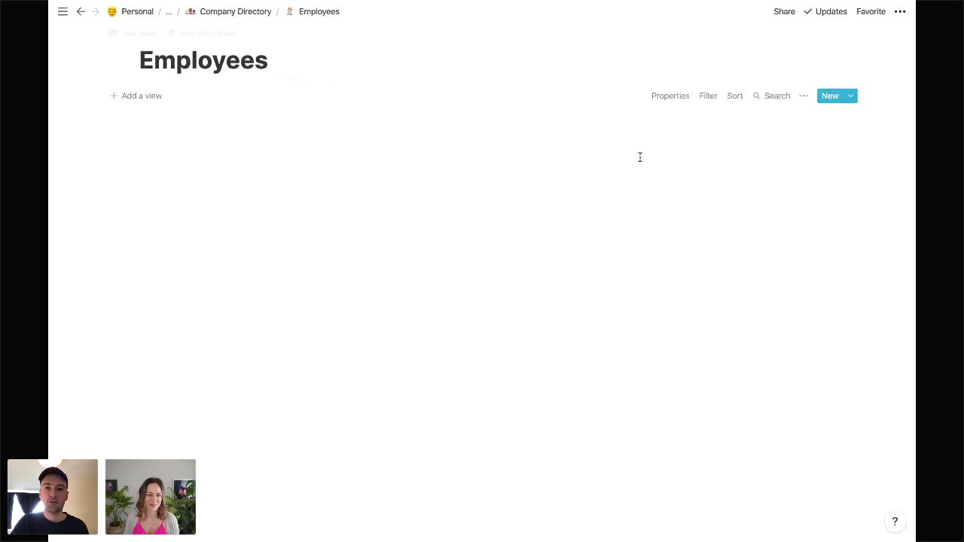
left_click(246, 11)
scroll(798, 172, "down", 3)
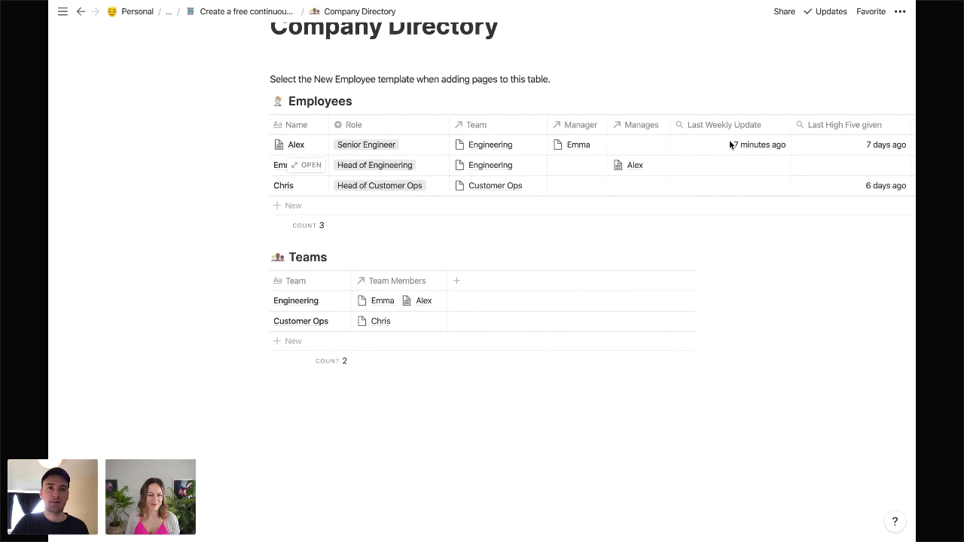
left_click(277, 11)
scroll(736, 208, "down", 15)
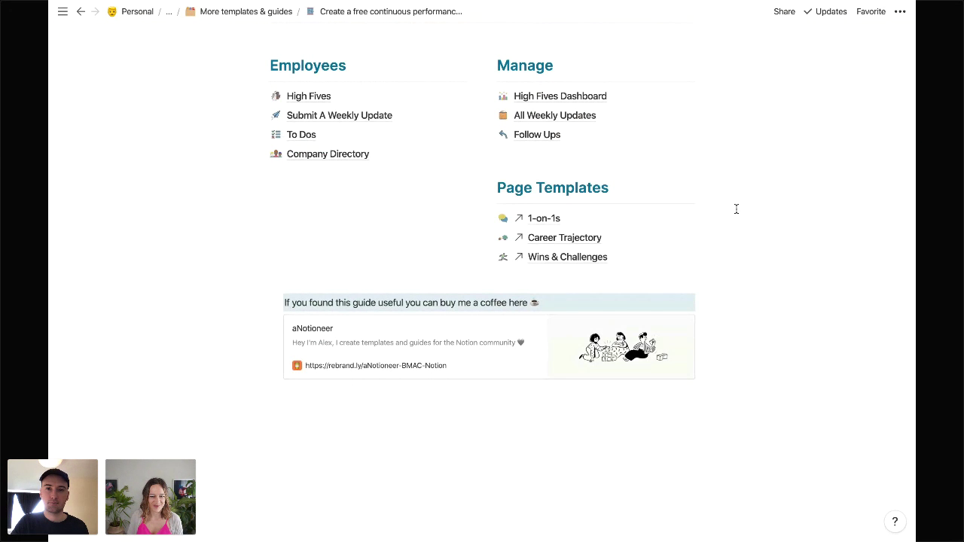
Step: View the Career Trajectory page template and go up through its parent Career Vision page to the New Employee template
left_click(581, 237)
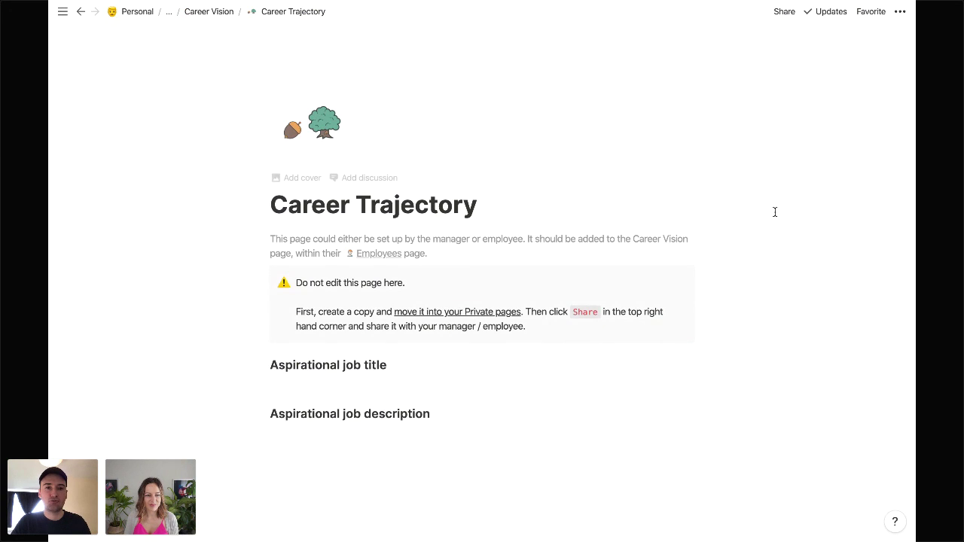
left_click(208, 13)
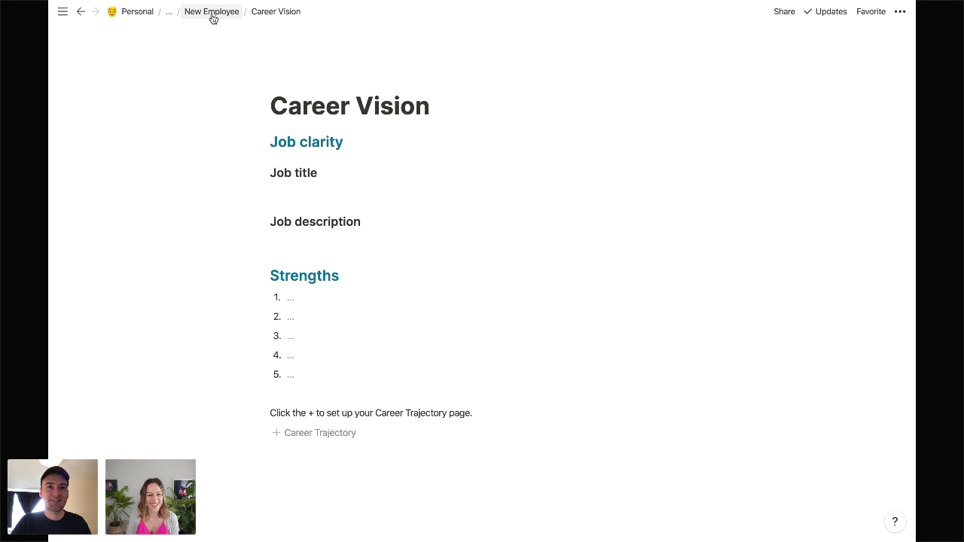
left_click(213, 13)
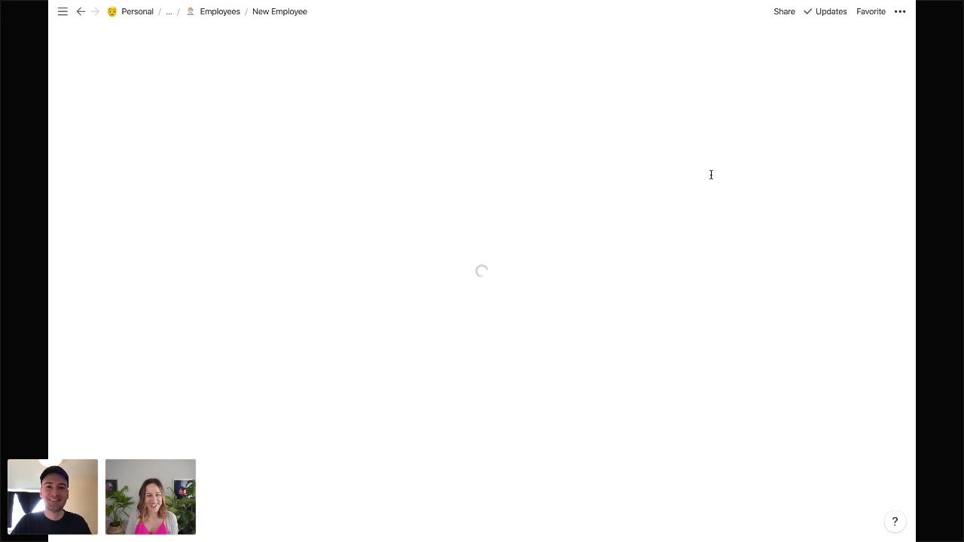
Step: Add a new entry to the Employees database and apply the New Employee template to it
left_click(214, 11)
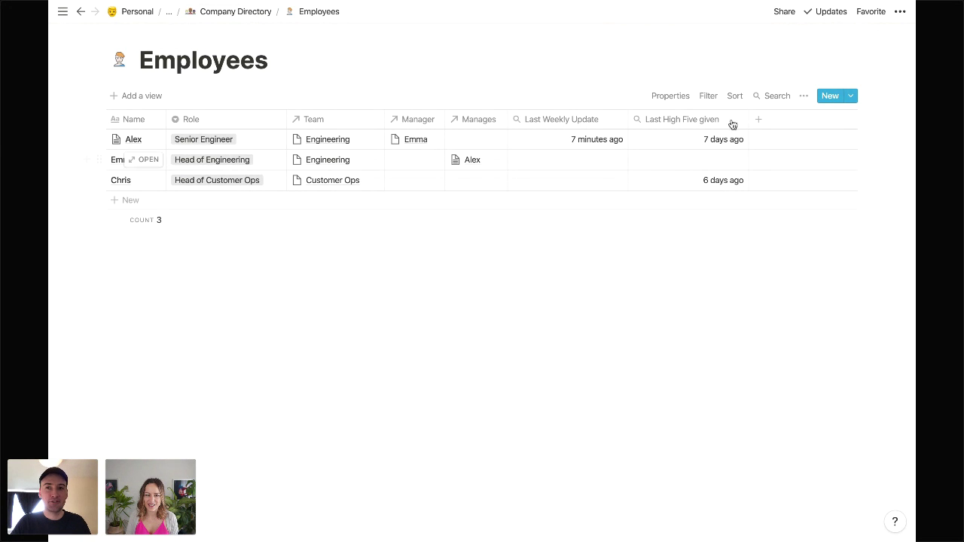
left_click(829, 95)
scroll(361, 203, "down", 5)
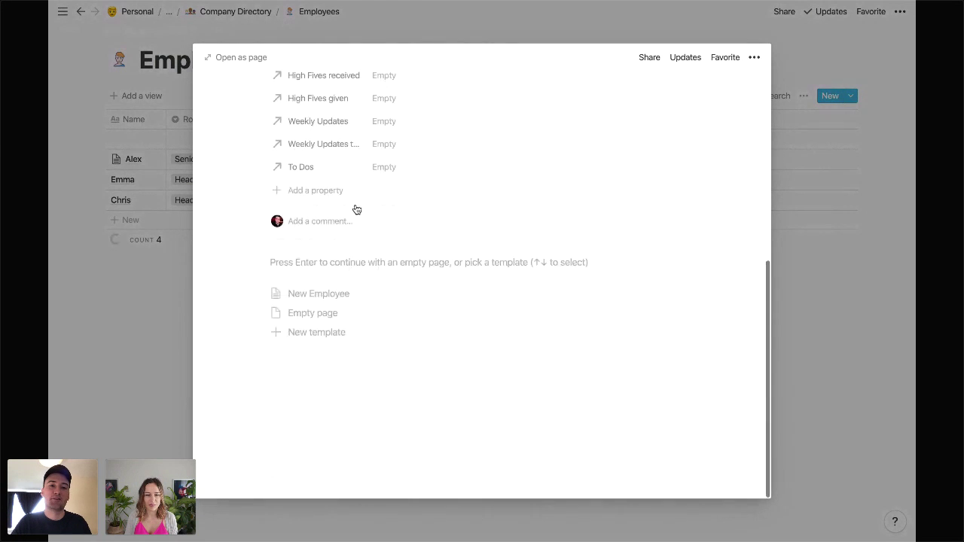
left_click(327, 294)
scroll(666, 224, "down", 2)
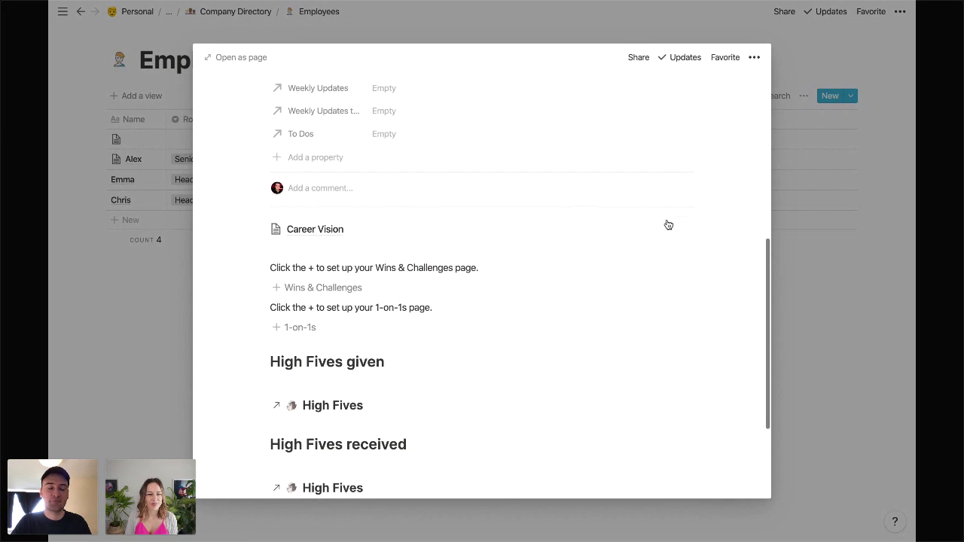
Step: Open the new employee's Career Vision page and set up a Career Trajectory page in it
left_click(315, 229)
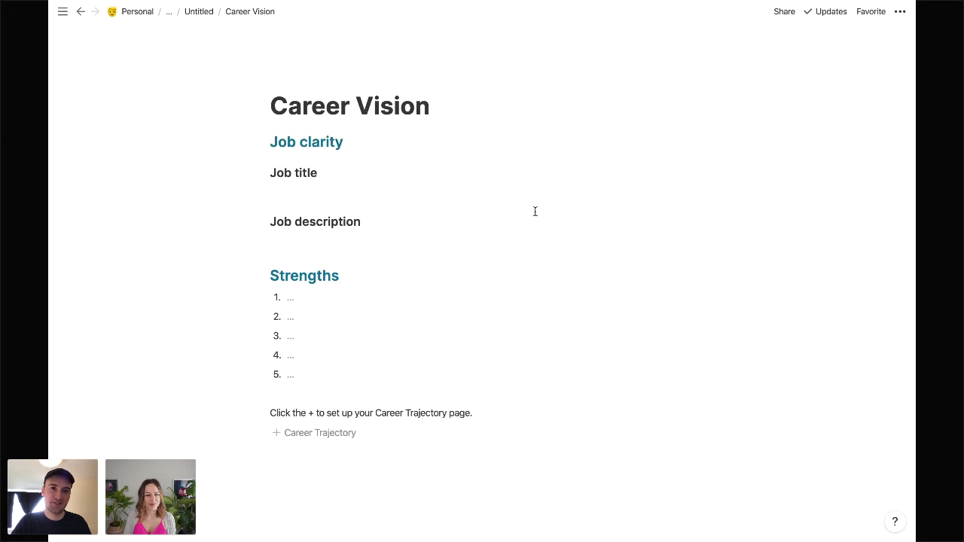
left_click(516, 118)
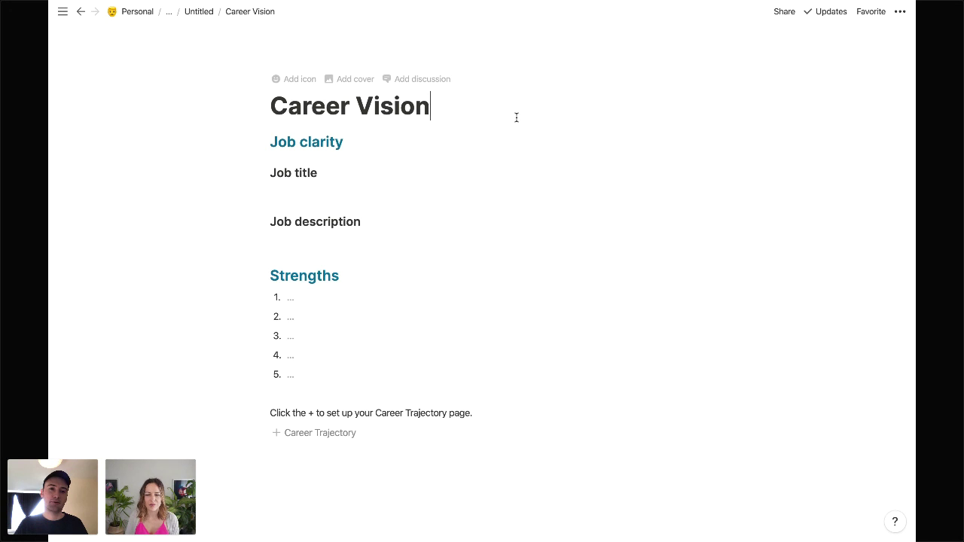
scroll(517, 117, "down", 1)
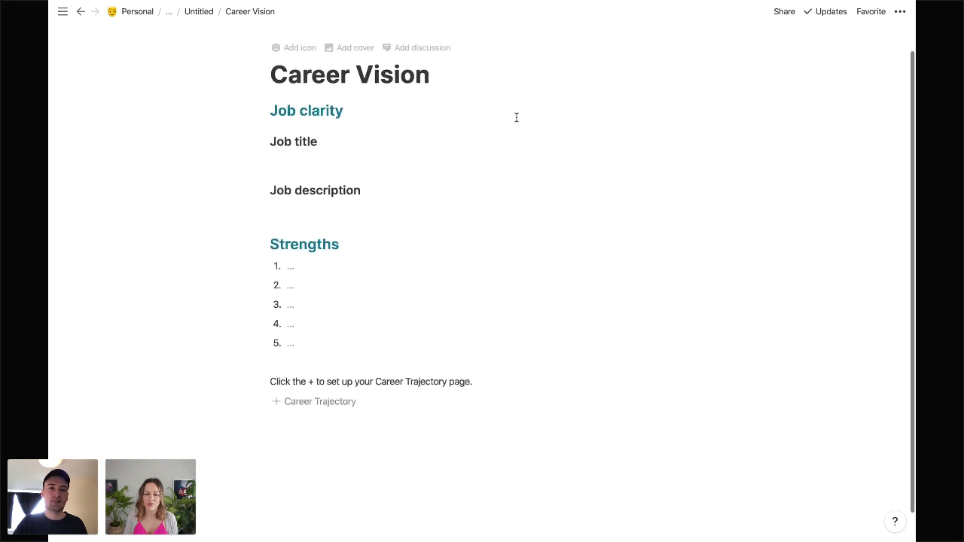
left_click(304, 407)
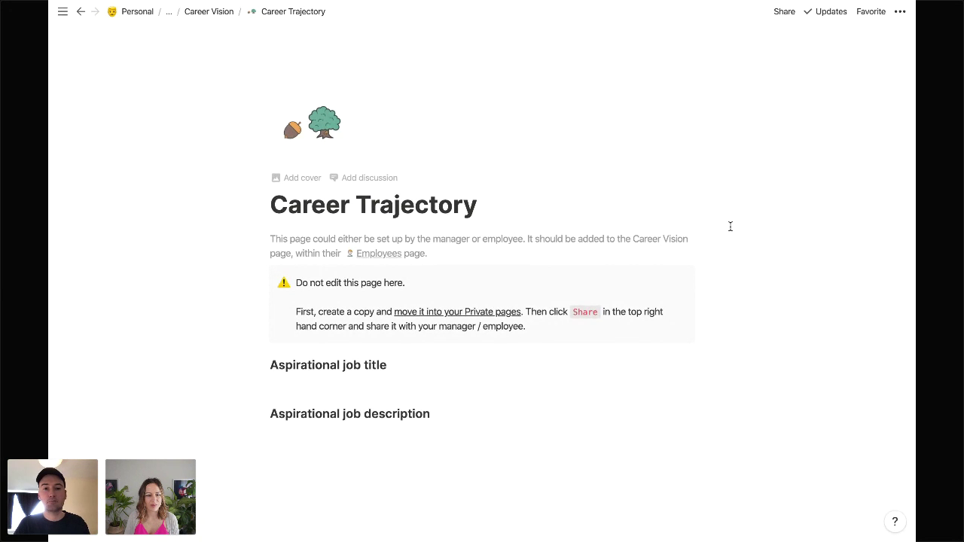
Step: Return to the continuous performance management template's main page and review its introduction and its Employees, Manage and Page Templates sections
scroll(729, 226, "down", 1)
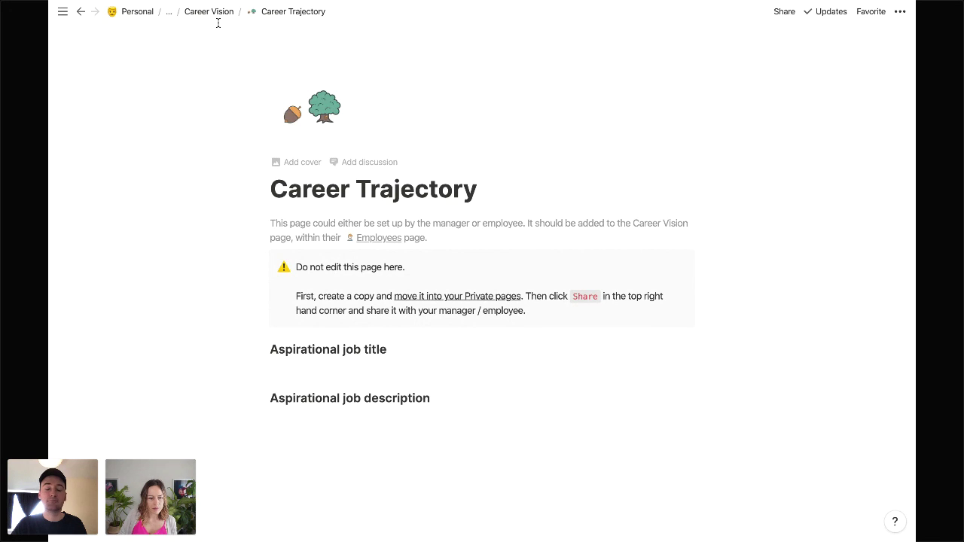
left_click(170, 15)
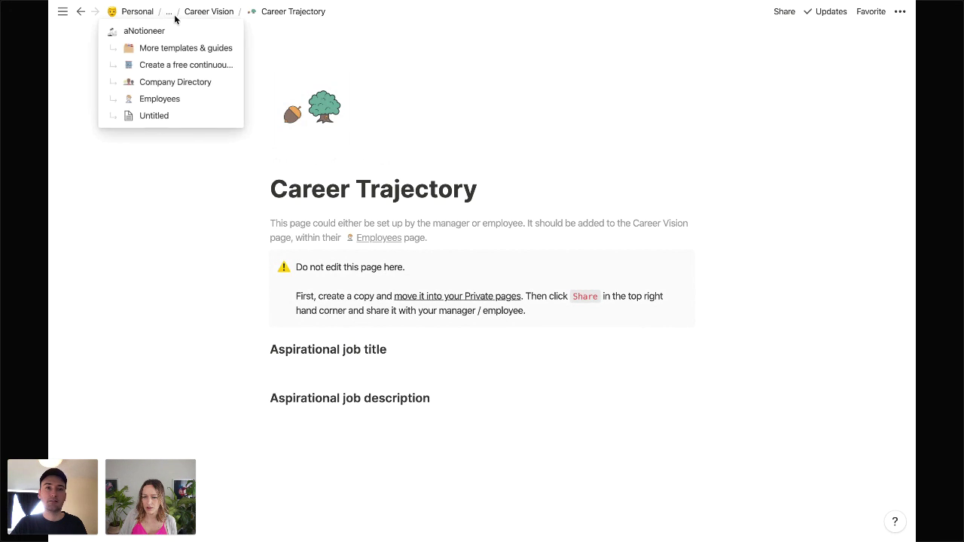
left_click(188, 63)
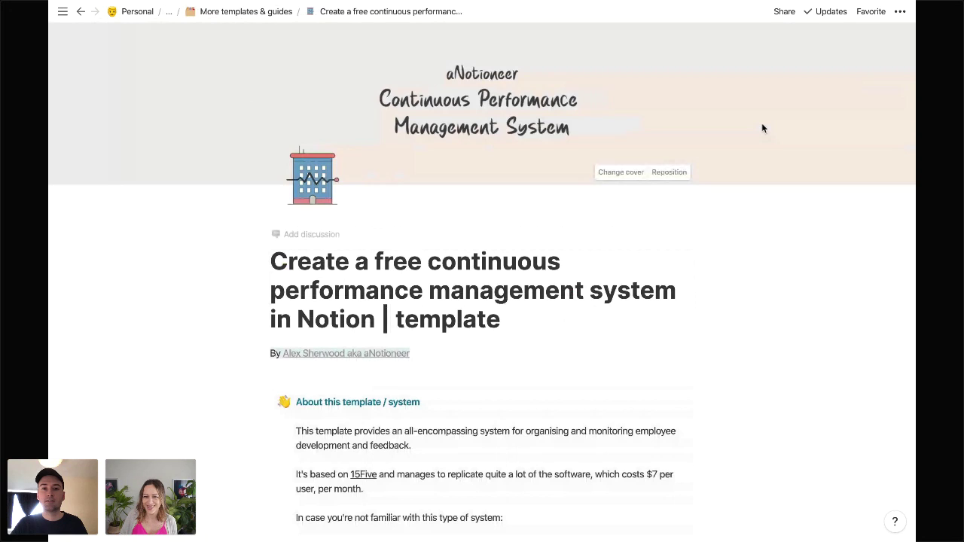
scroll(761, 126, "down", 15)
scroll(761, 125, "up", 3)
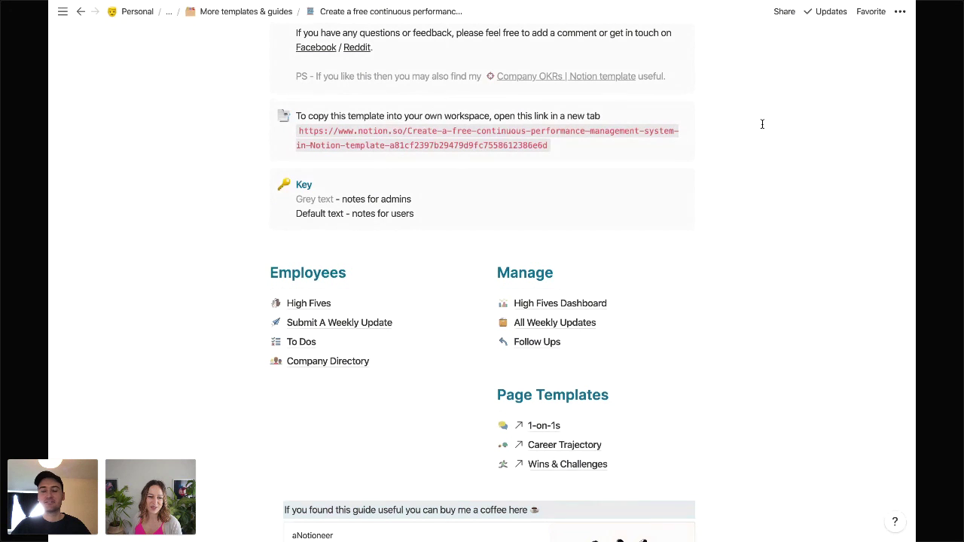
scroll(762, 124, "up", 3)
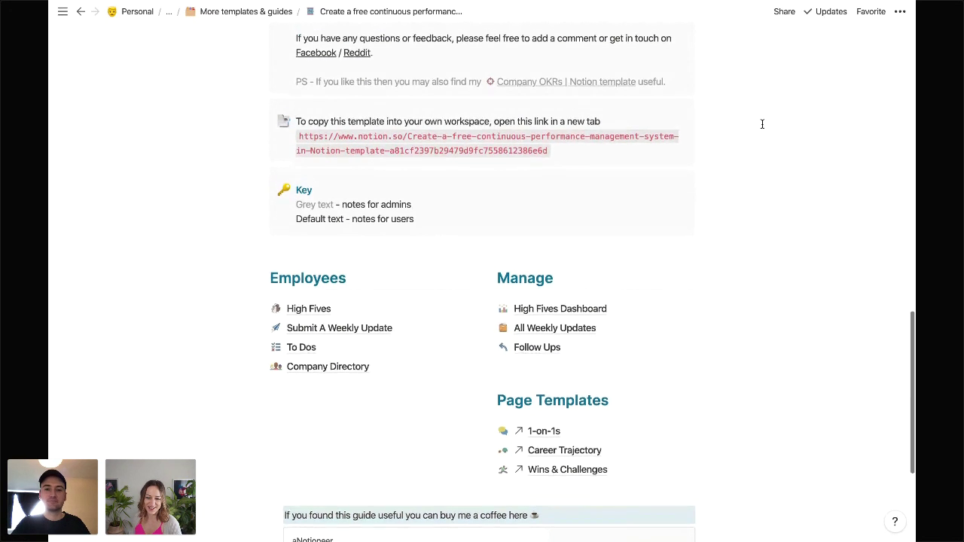
scroll(763, 124, "up", 5)
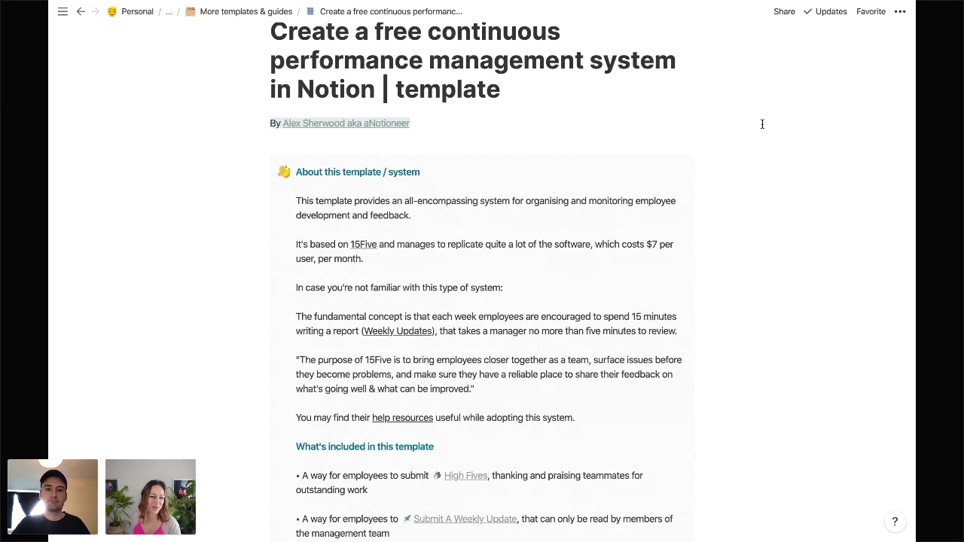
scroll(762, 124, "down", 15)
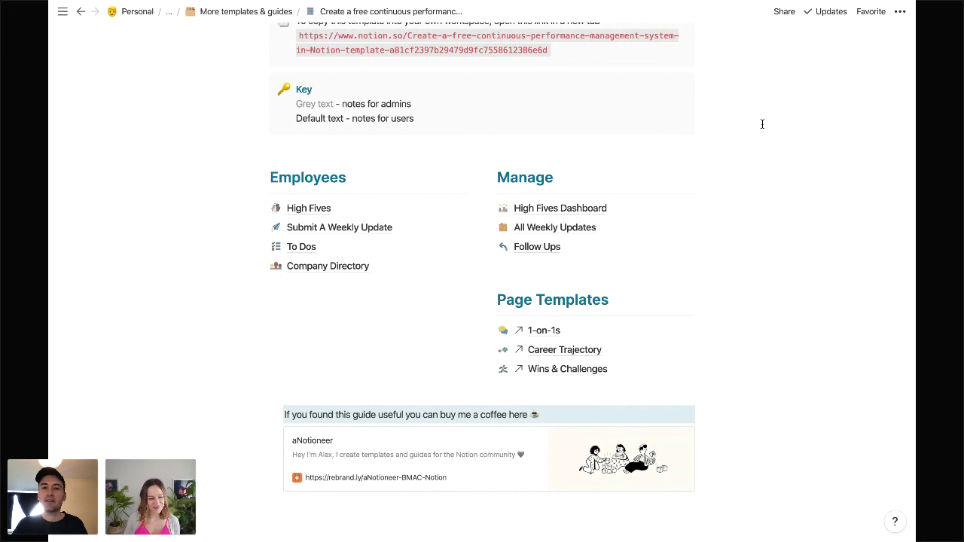
Step: Open the Submit A Weekly Update page and review its to dos table and the start of the weekly update form
left_click(365, 227)
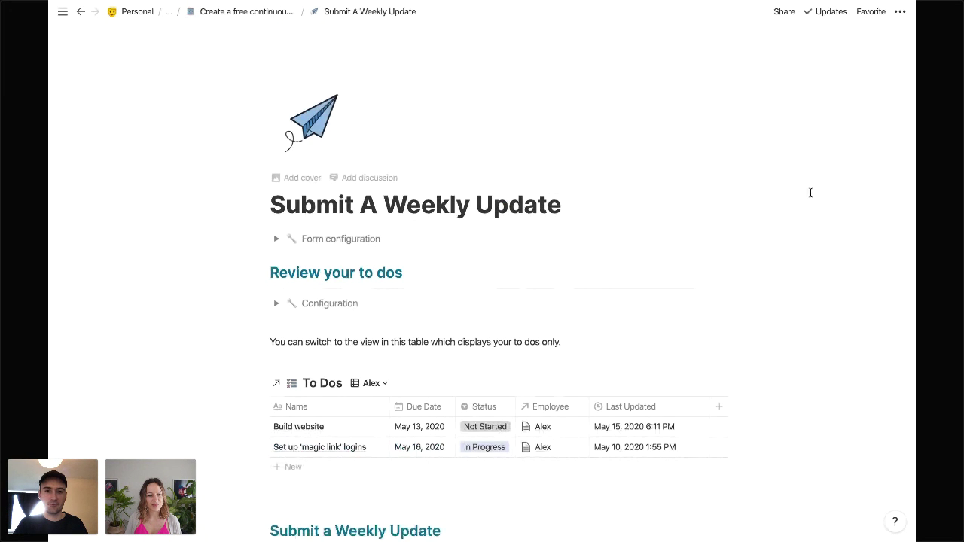
scroll(810, 192, "down", 3)
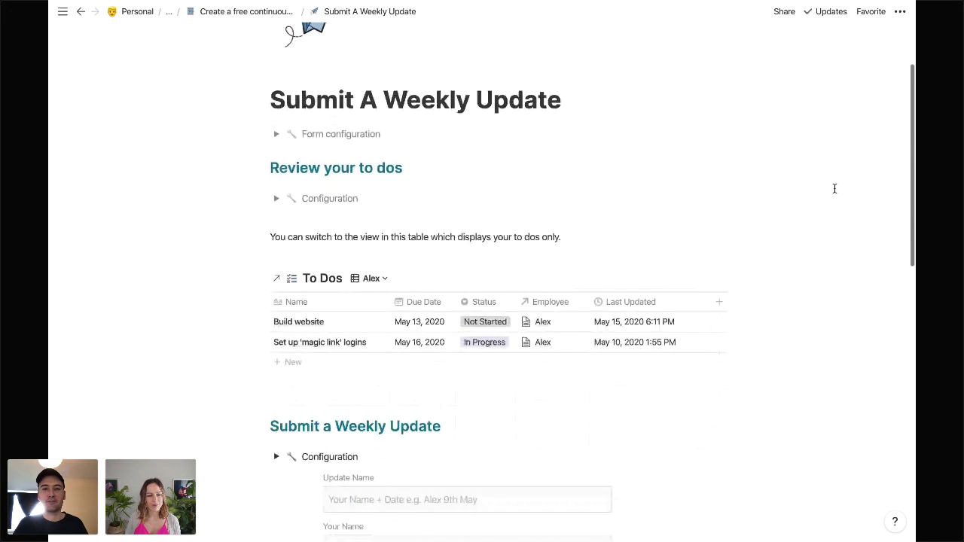
scroll(834, 188, "down", 1)
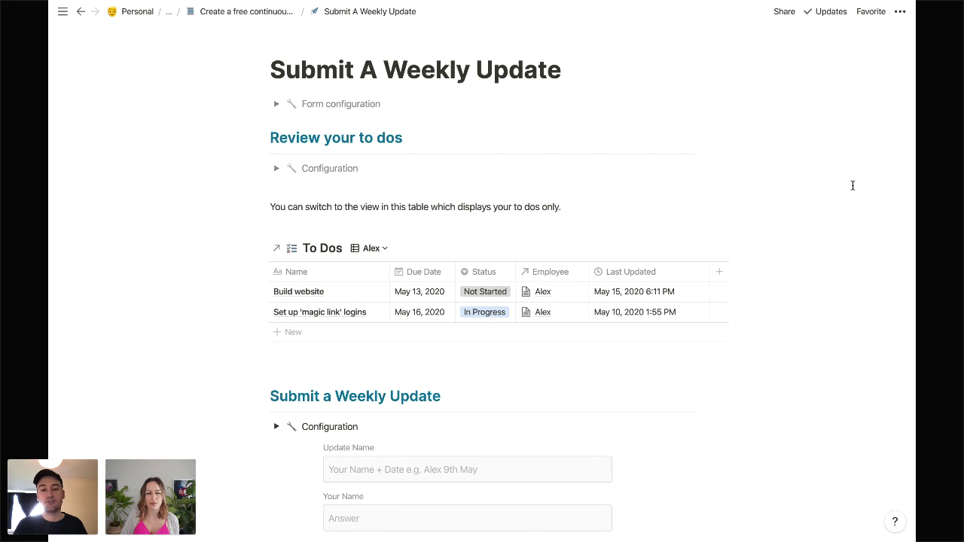
scroll(852, 187, "down", 1)
scroll(852, 186, "up", 1)
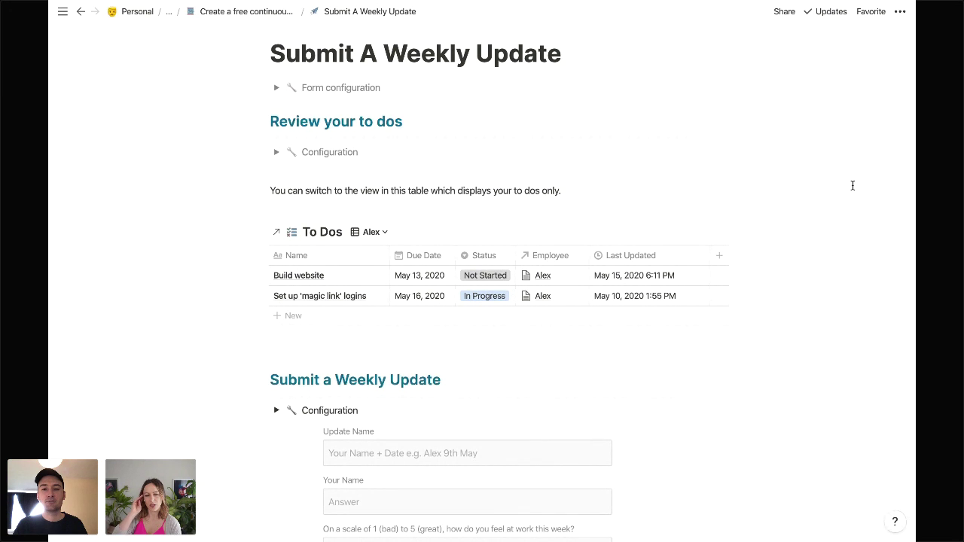
scroll(852, 185, "down", 1)
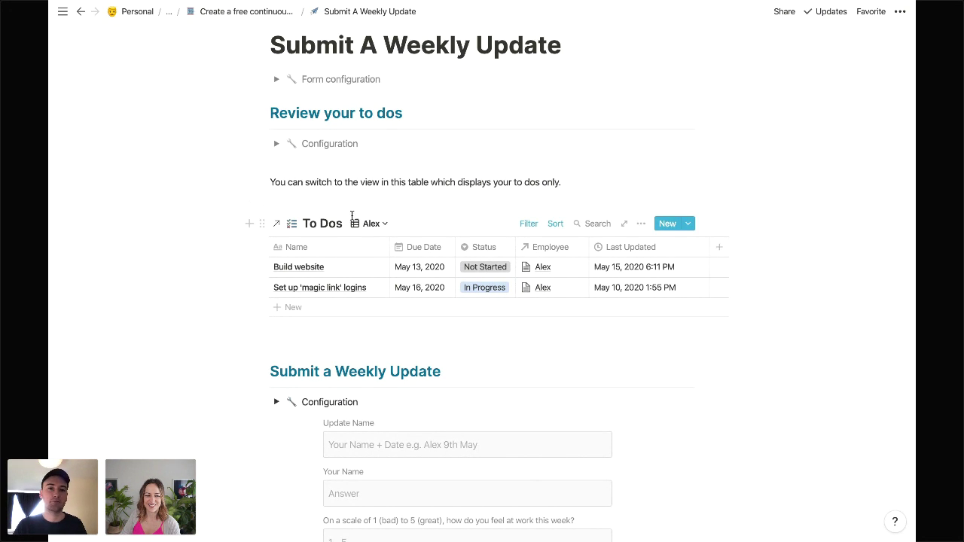
Step: View the full To Dos database and open the Company Directory from the template's main page to review its Employees and Teams tables
left_click(307, 224)
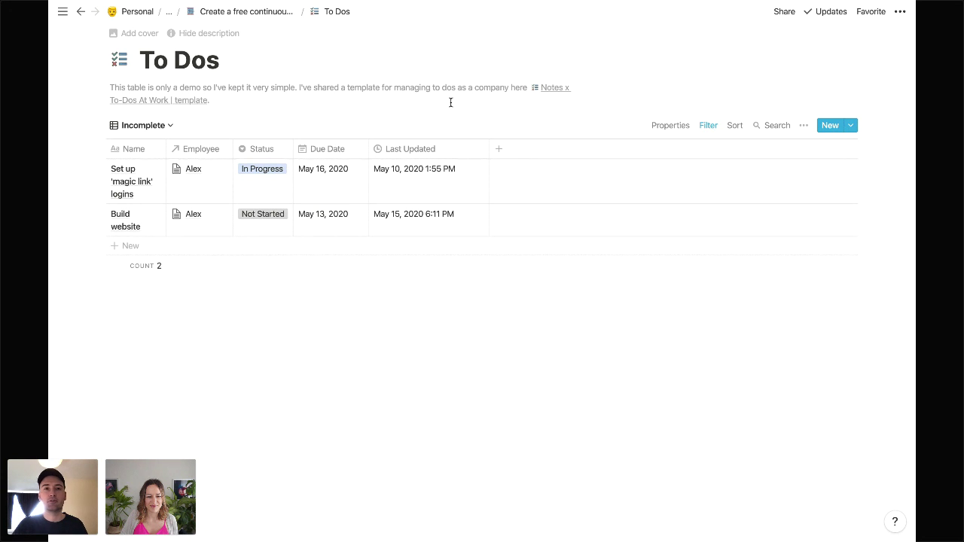
left_click(285, 13)
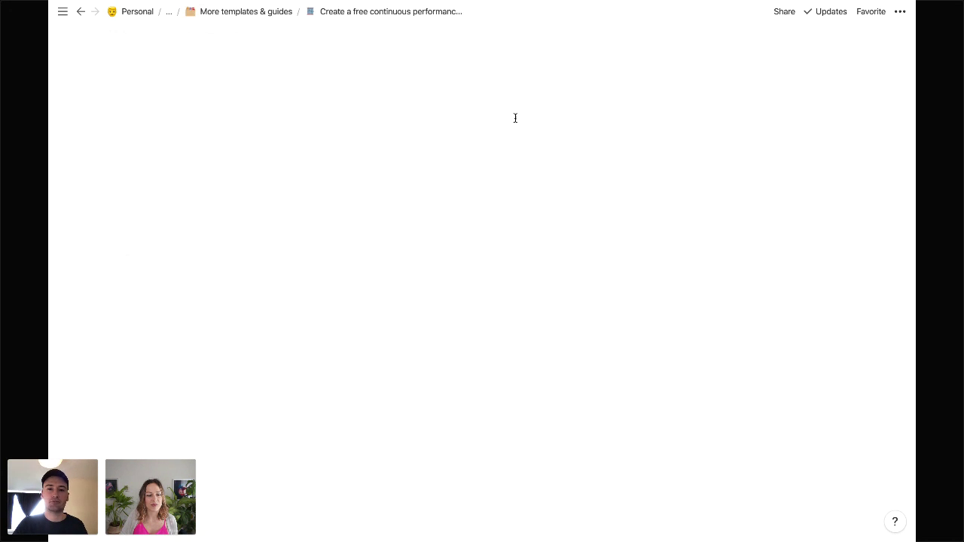
scroll(524, 125, "down", 3)
scroll(452, 143, "down", 15)
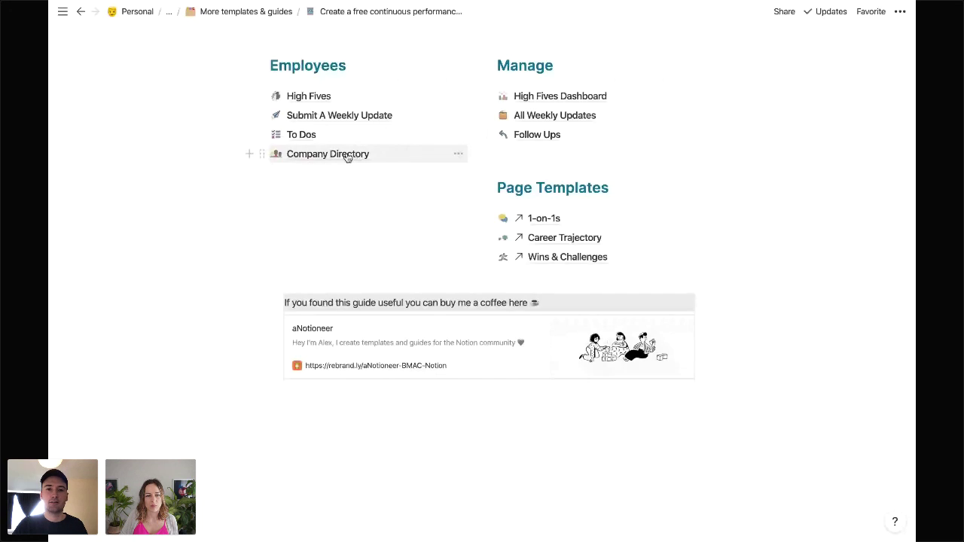
left_click(344, 155)
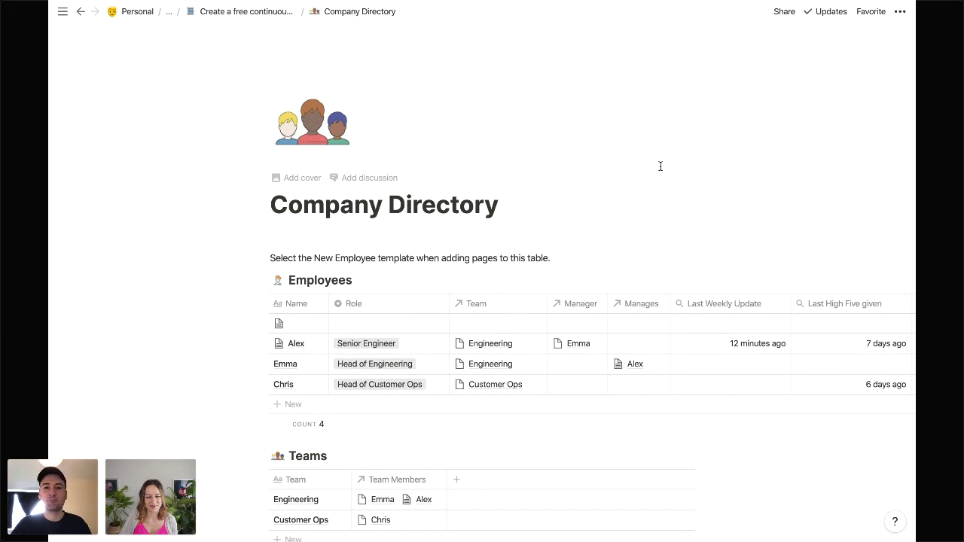
scroll(659, 166, "down", 3)
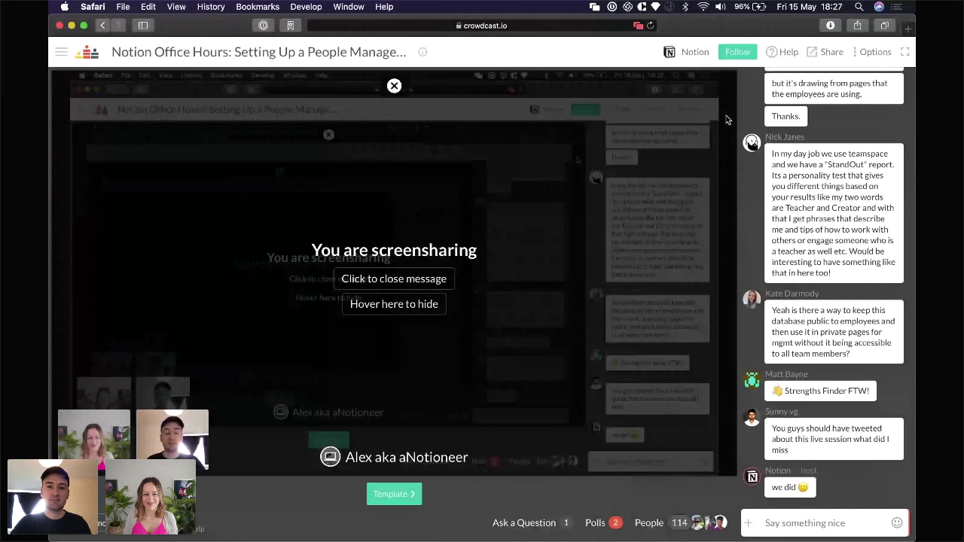
Step: Try to open the Twitter feed in a new Safari tab
key("super+t")
type("twi")
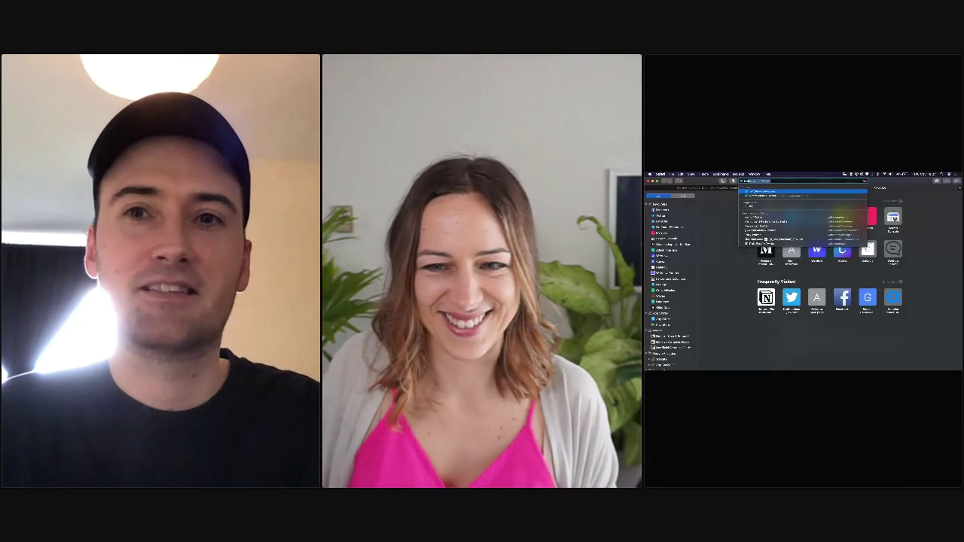
key("Return")
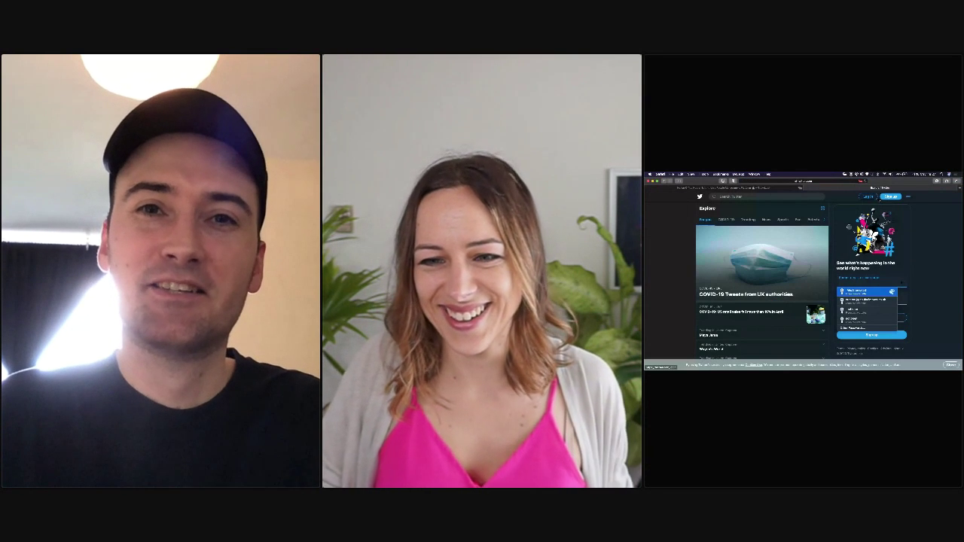
Step: Switch to the other Safari window, open Twitter there and check the bookmarked tweets and the home feed
key("ctrl+Up")
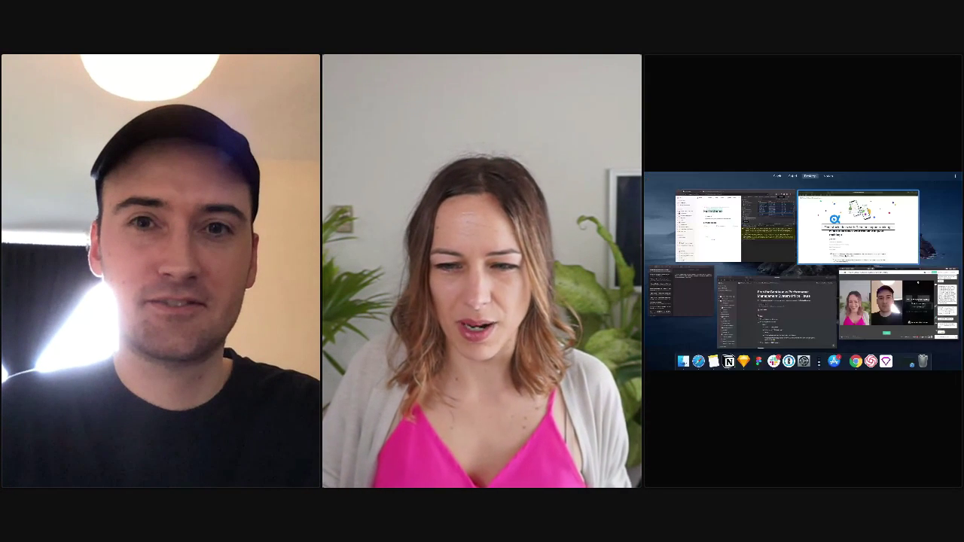
left_click(857, 228)
left_click(807, 205)
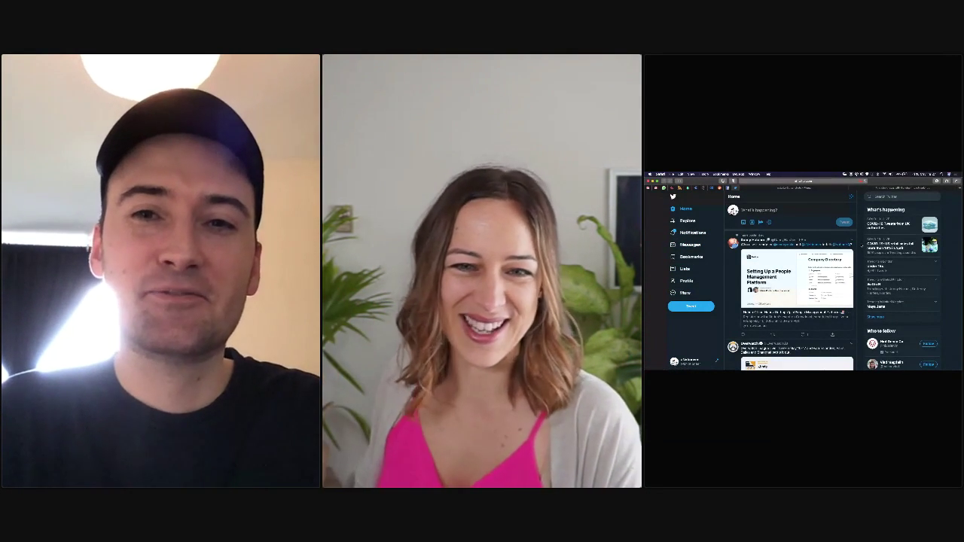
left_click(691, 257)
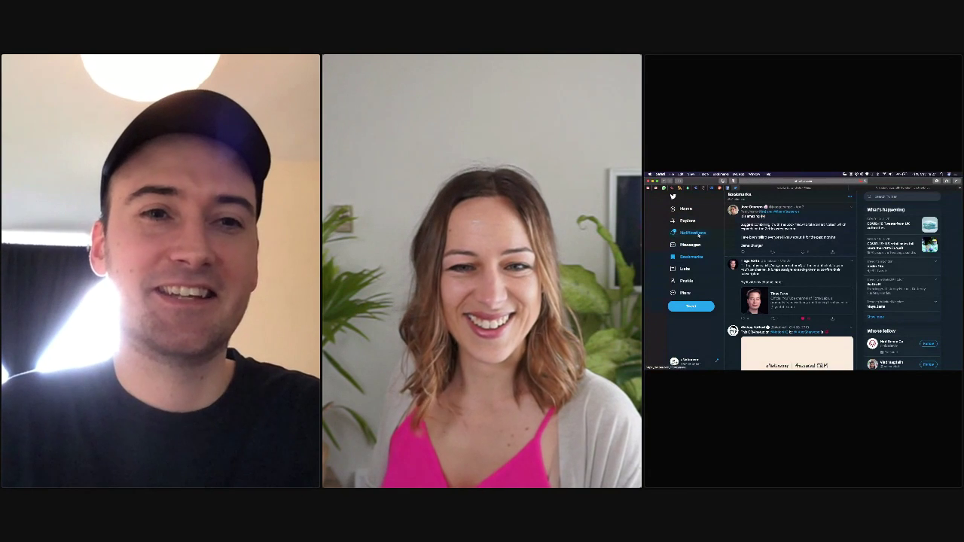
left_click(686, 209)
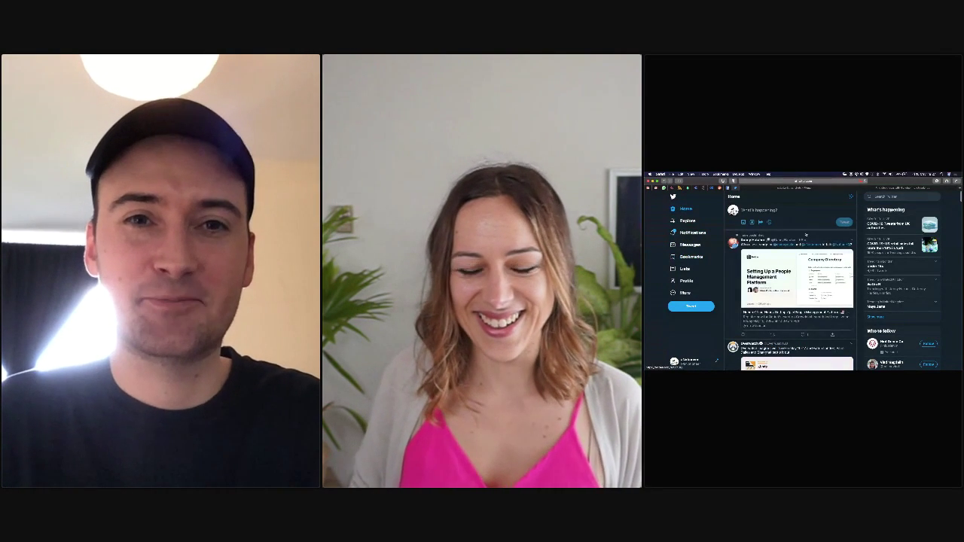
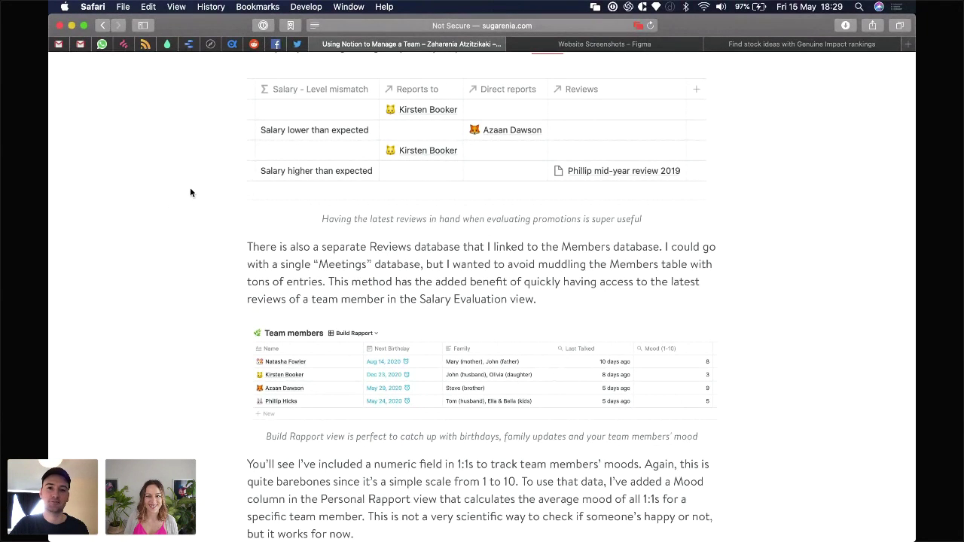
Step: Examine the article on using Notion to manage a team, covering its Team members views, Levels table, promotion formula and mood tracking
scroll(190, 192, "up", 10)
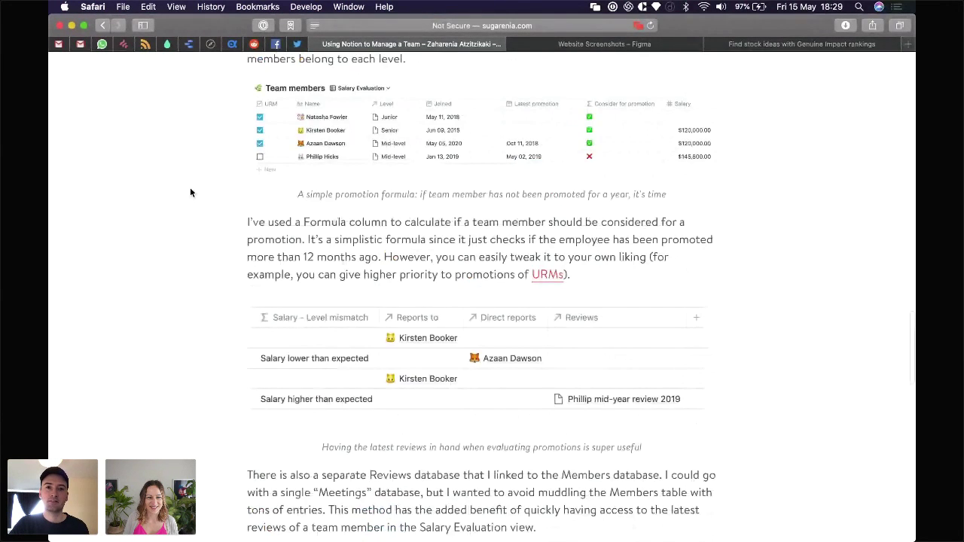
scroll(190, 193, "up", 8)
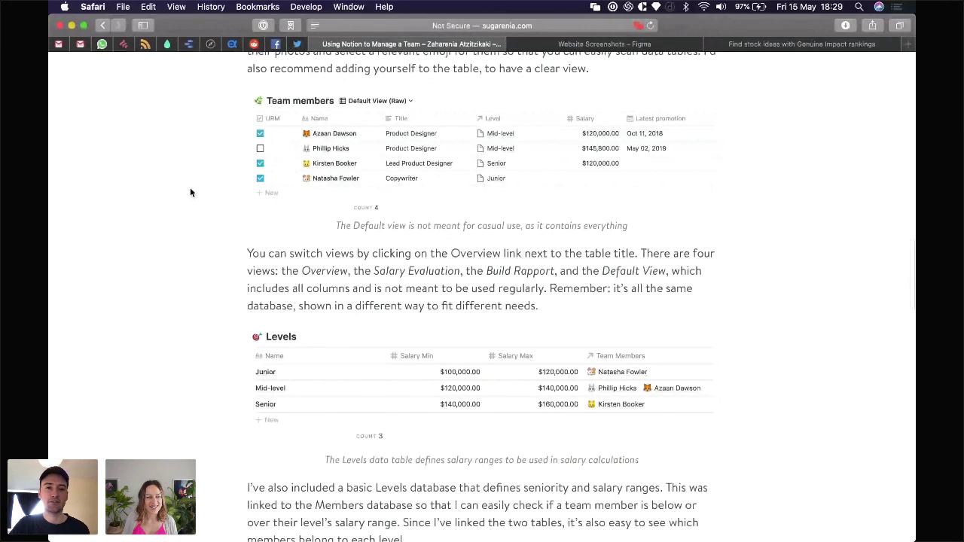
scroll(191, 193, "up", 7)
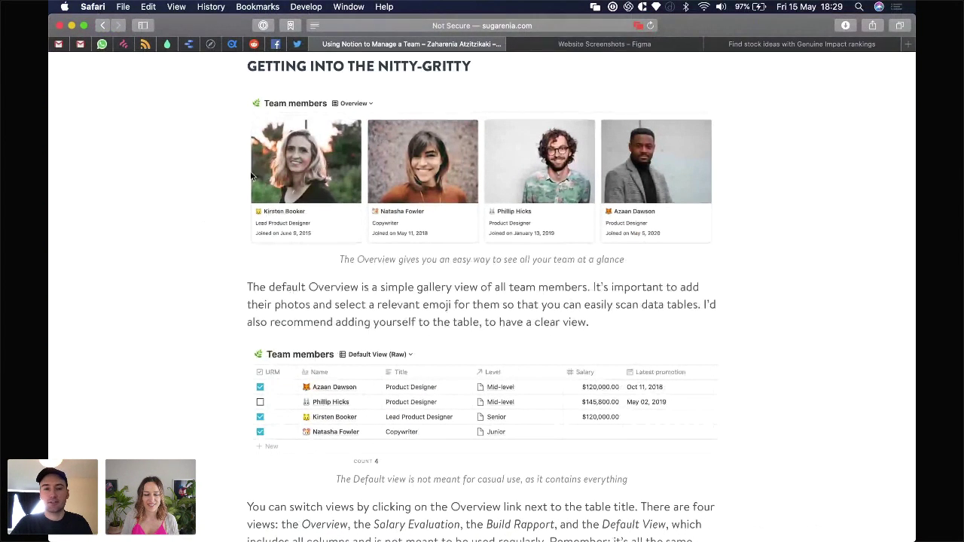
scroll(189, 194, "down", 2)
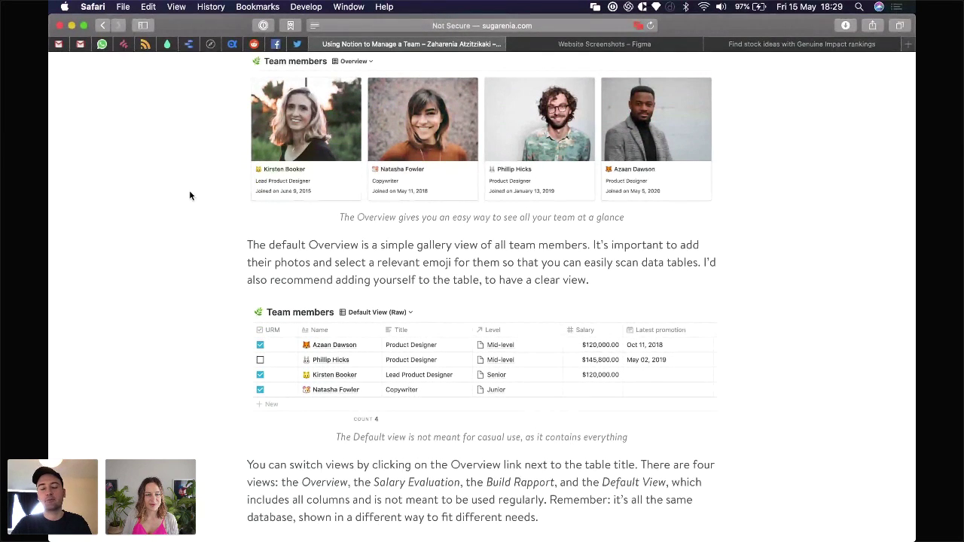
scroll(208, 173, "down", 10)
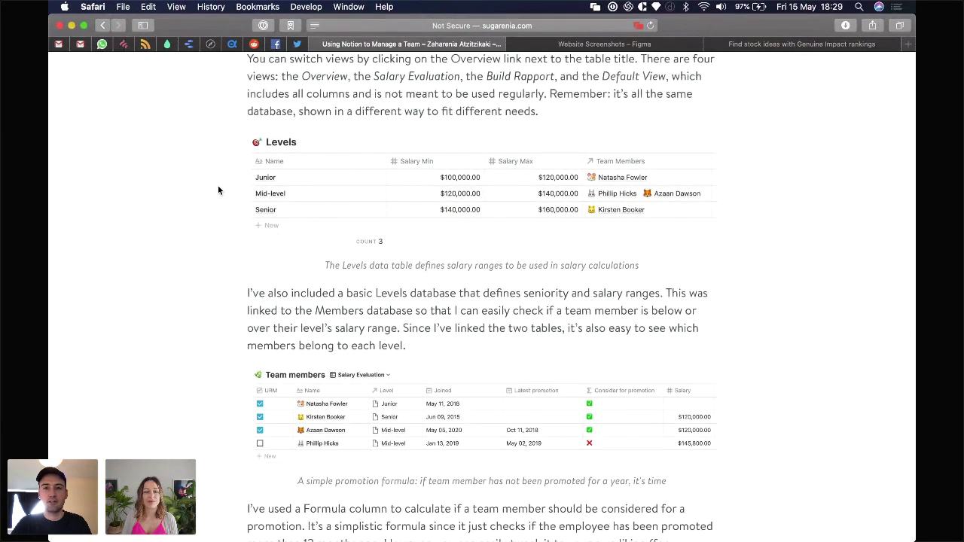
scroll(219, 190, "down", 2)
scroll(218, 190, "down", 9)
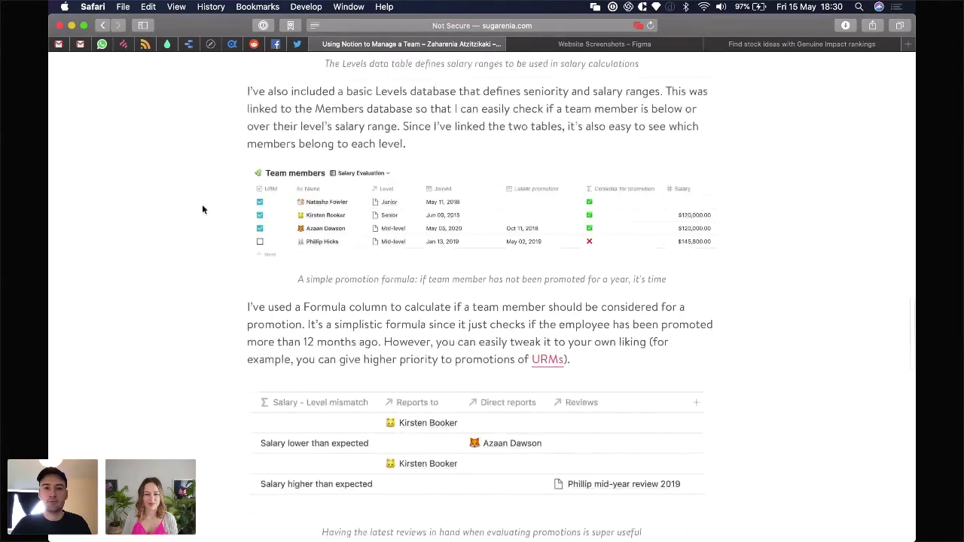
scroll(193, 217, "down", 8)
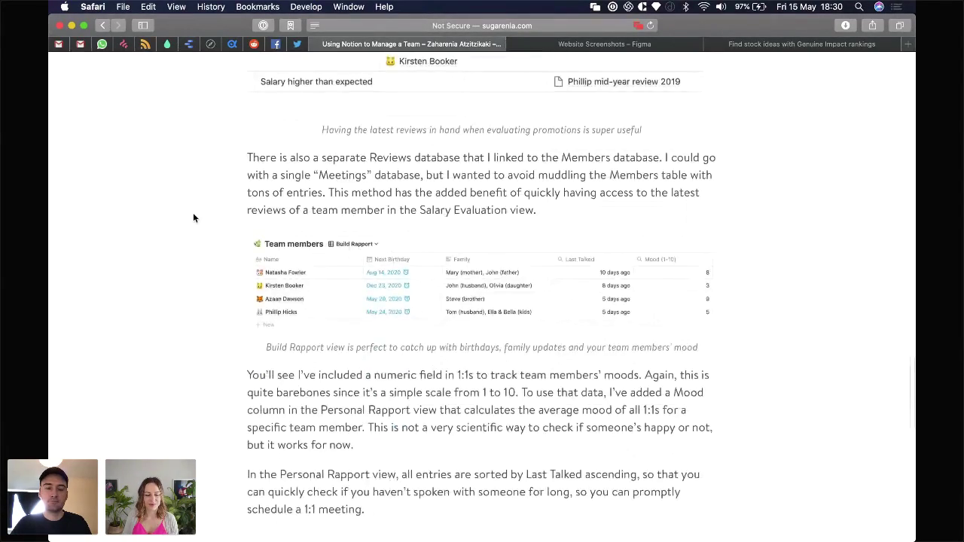
scroll(192, 217, "down", 7)
scroll(193, 218, "up", 7)
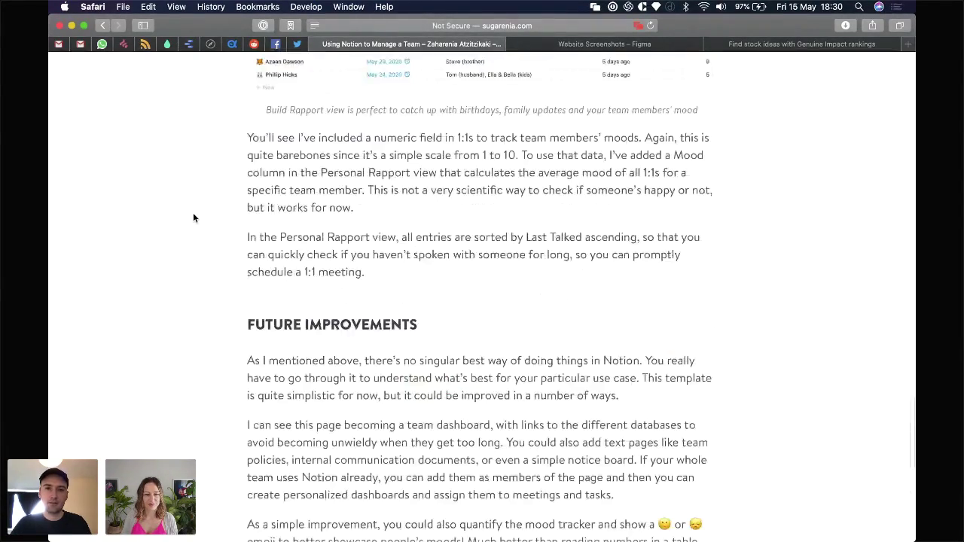
scroll(193, 217, "up", 1)
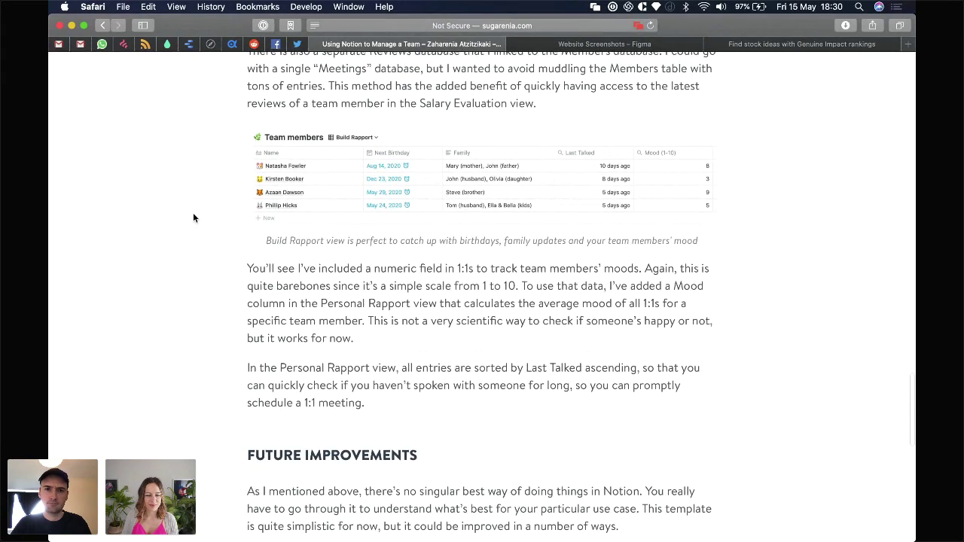
scroll(193, 218, "up", 3)
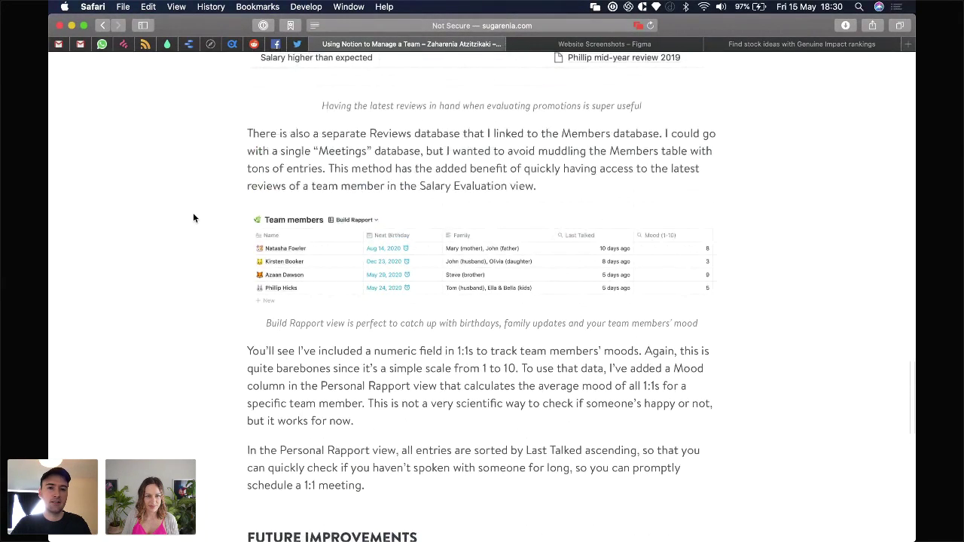
scroll(193, 218, "up", 2)
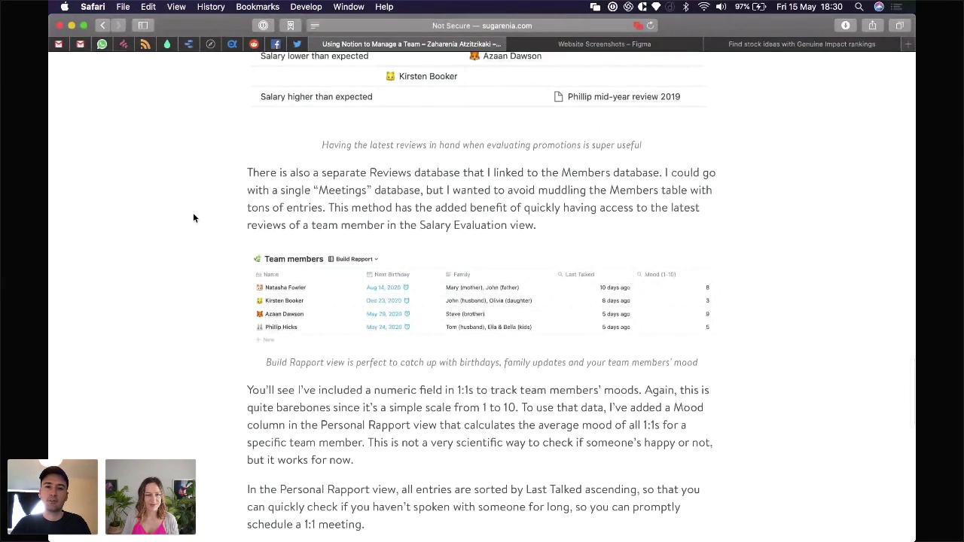
Step: Switch back to Notion and delete the blank row from the Company Directory's Employees table
scroll(193, 218, "down", 1)
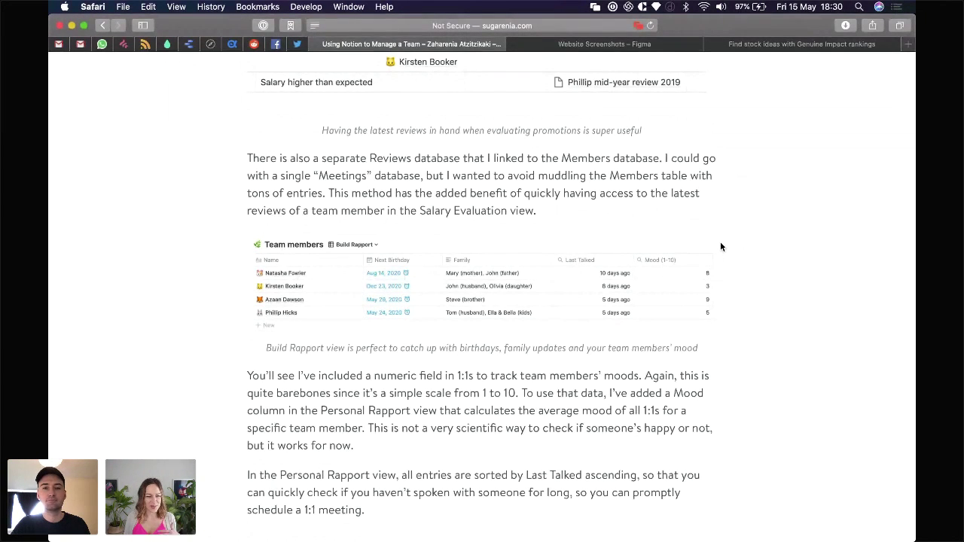
key("ctrl+Right")
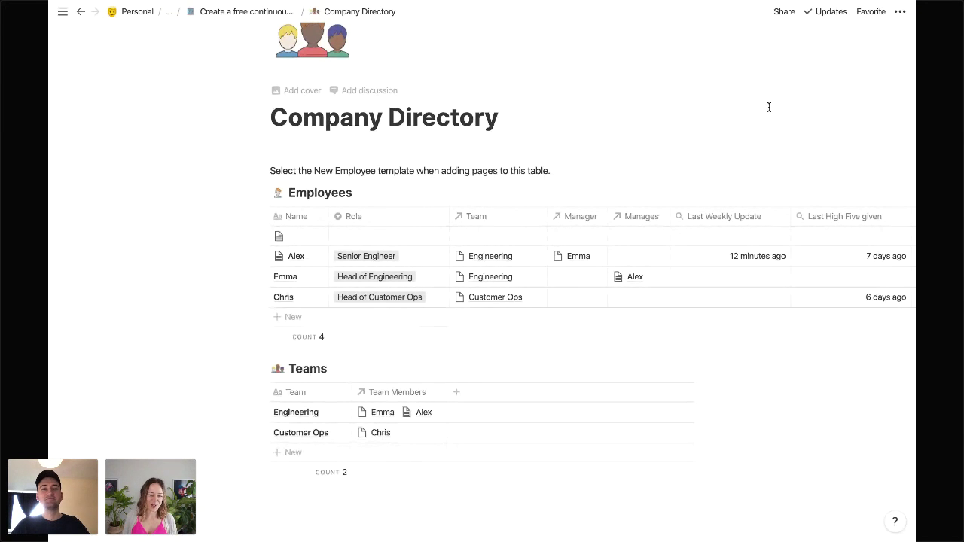
left_click(260, 235)
left_click(168, 196)
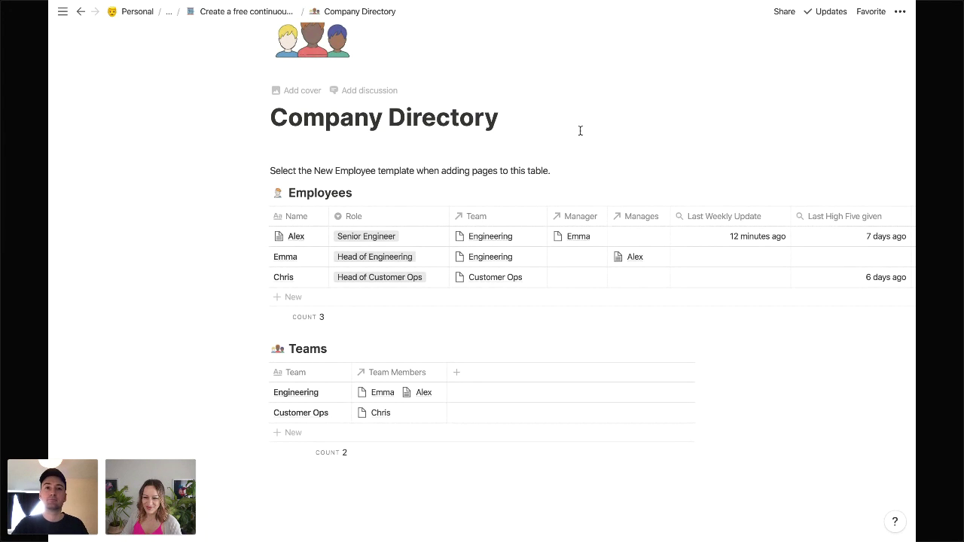
Step: Return to the performance management template's main page and review its description, included features and feedback section
left_click(246, 12)
scroll(800, 202, "down", 4)
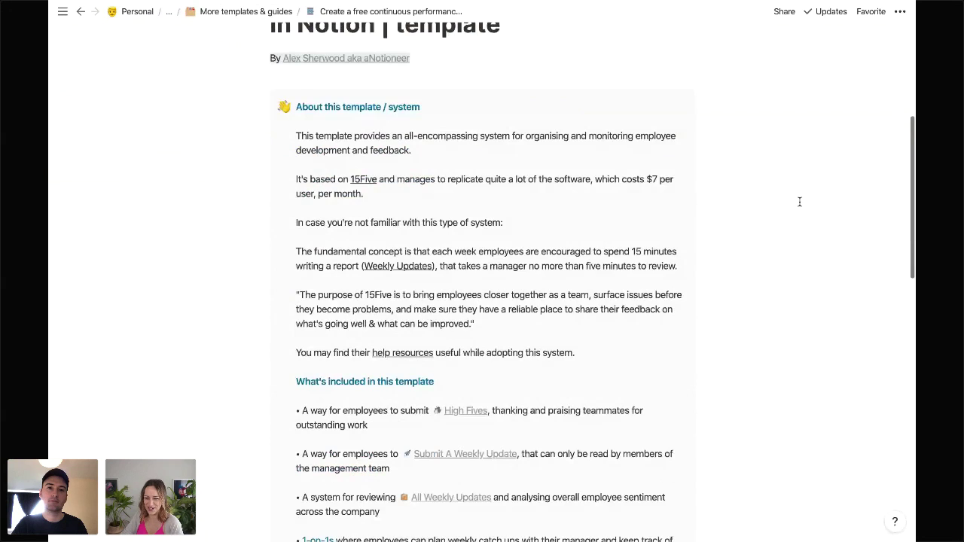
scroll(799, 202, "down", 1)
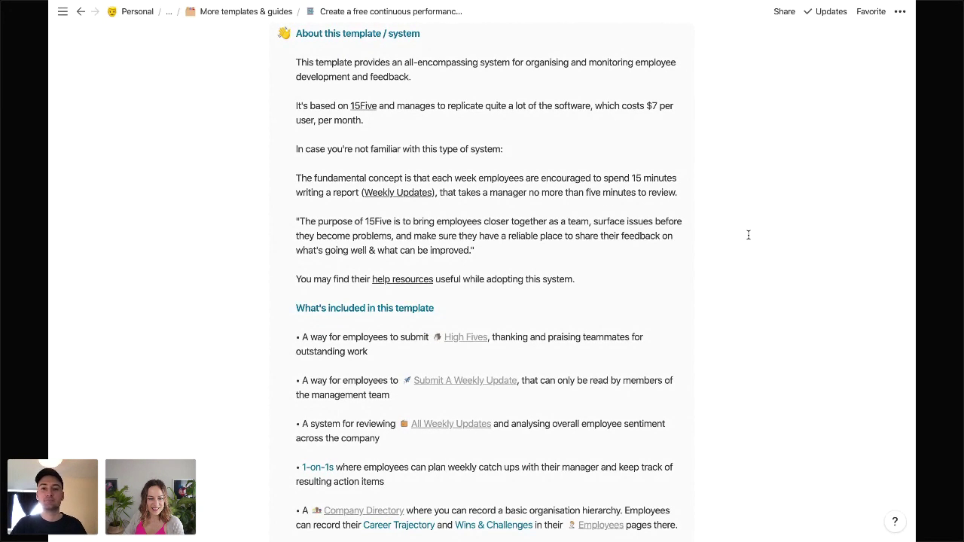
scroll(749, 217, "down", 1)
scroll(750, 216, "down", 3)
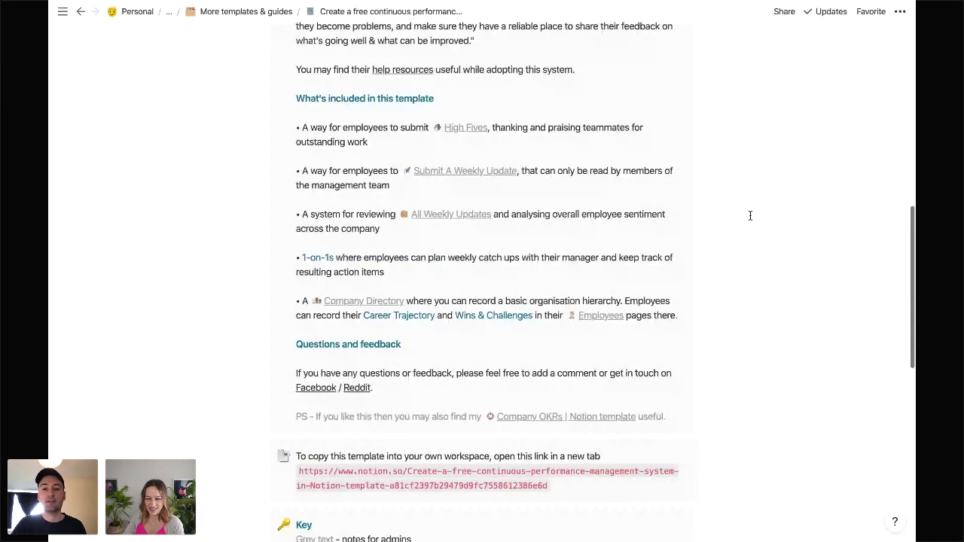
scroll(750, 216, "down", 1)
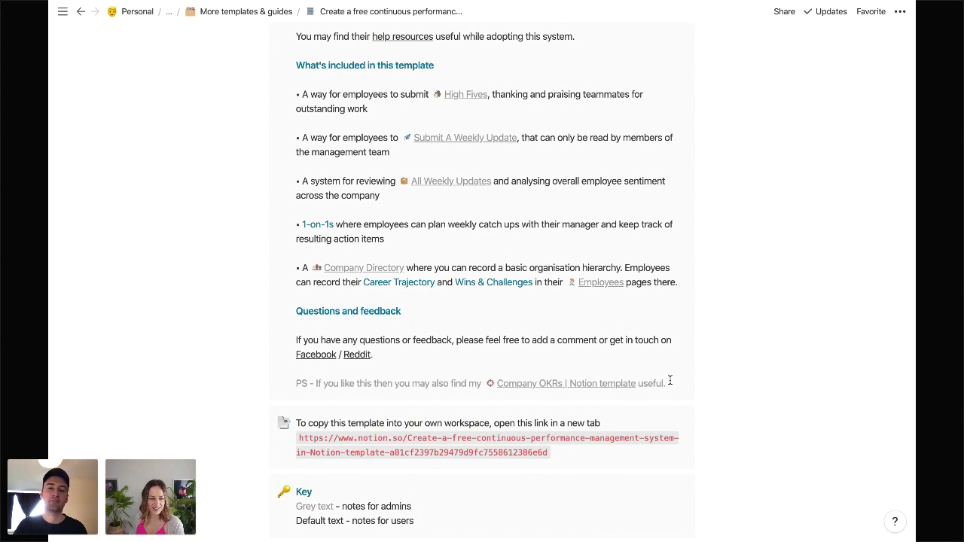
Step: Open the linked Company OKRs template and review its introduction, contents list and simplified template notes
left_click(611, 383)
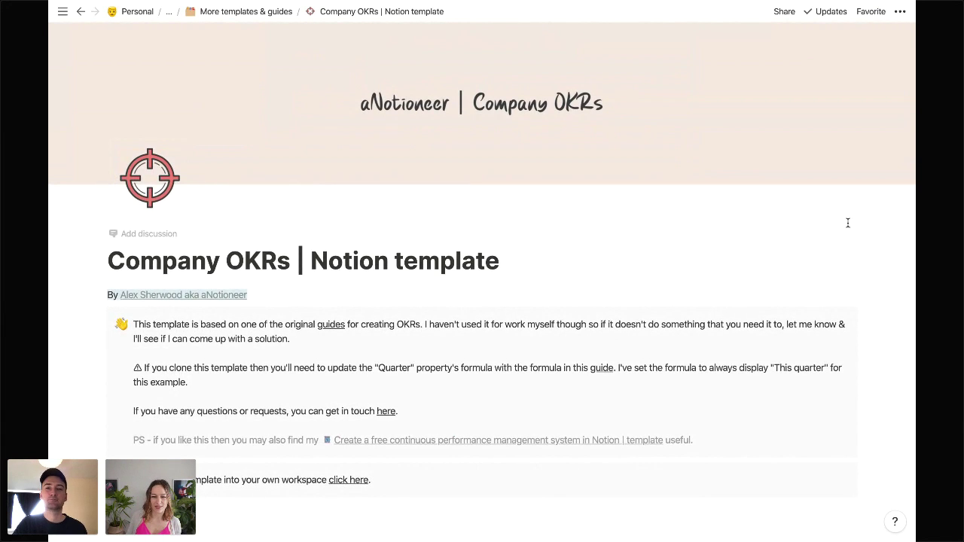
scroll(847, 223, "down", 1)
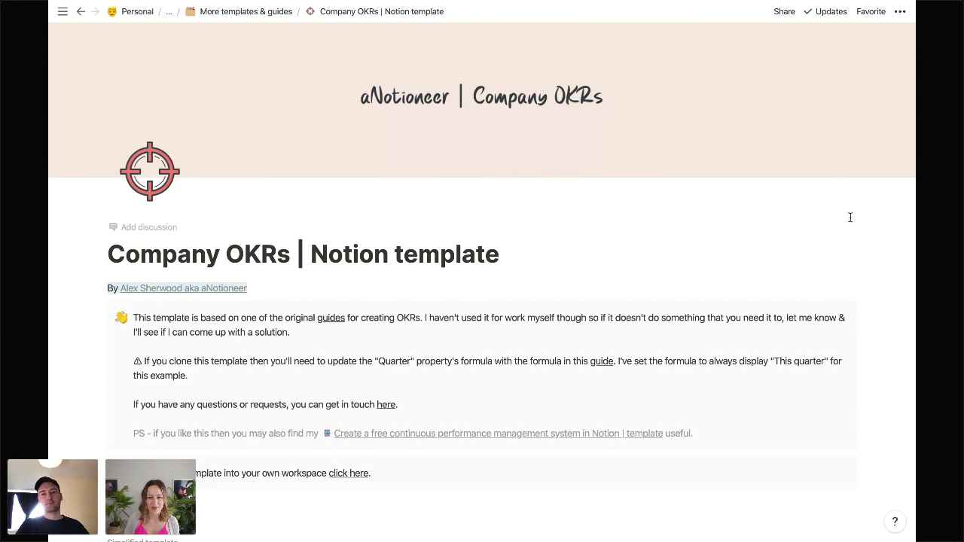
scroll(837, 265, "down", 1)
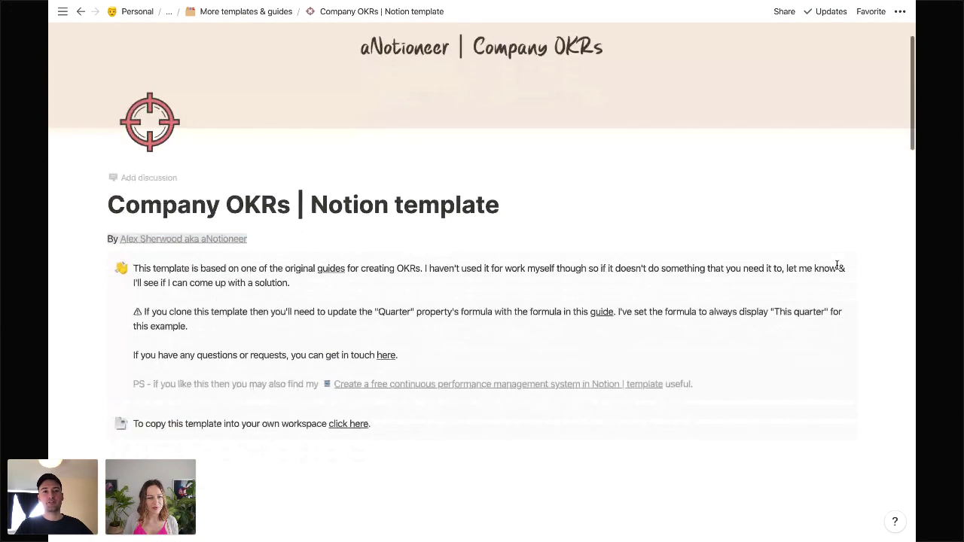
scroll(837, 265, "down", 3)
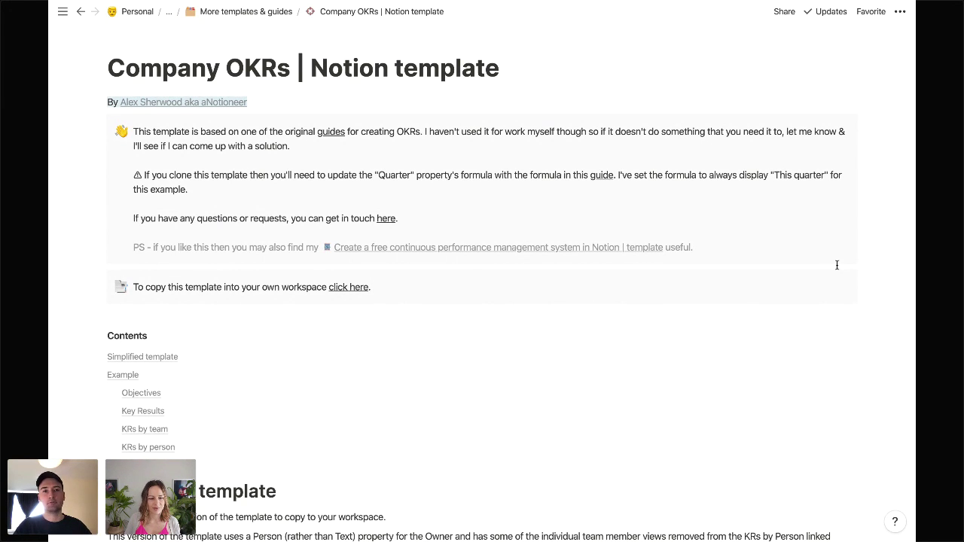
scroll(818, 234, "down", 1)
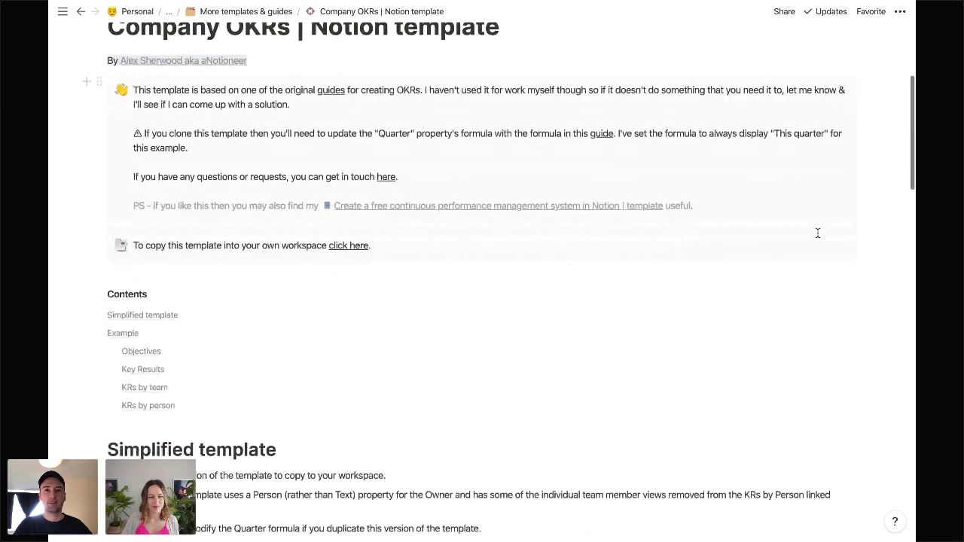
scroll(817, 233, "down", 1)
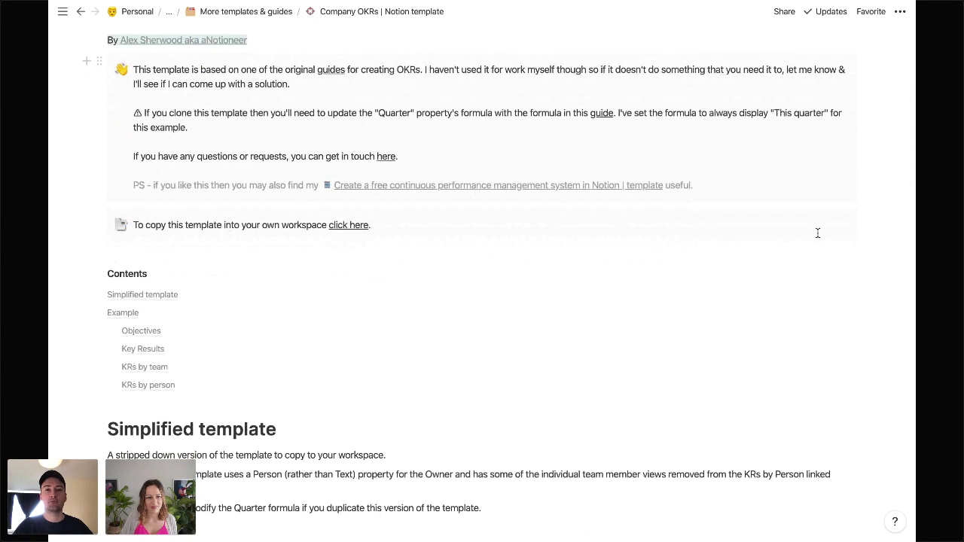
scroll(818, 233, "down", 9)
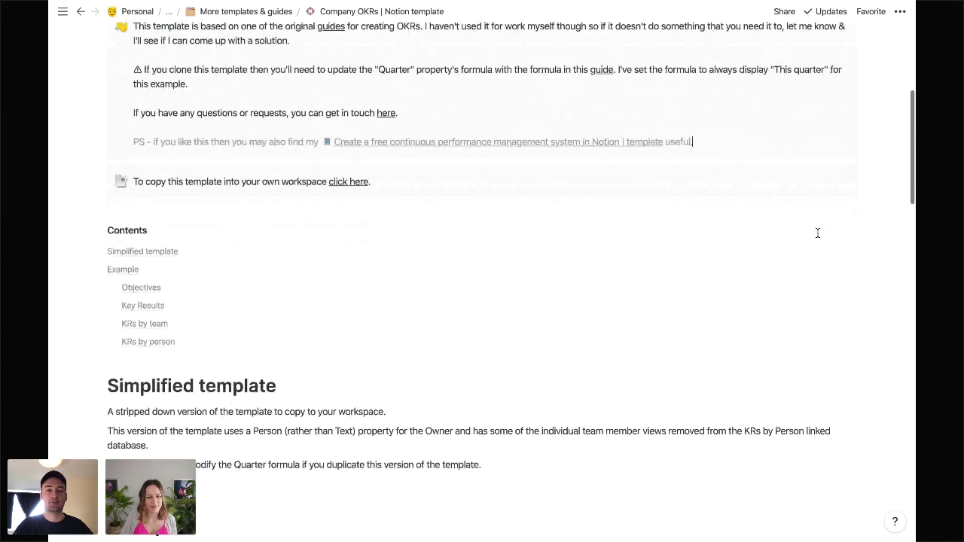
Step: Examine the Objectives and Key Results tables in the Company OKRs example, including the status, progress and team columns
scroll(817, 233, "down", 5)
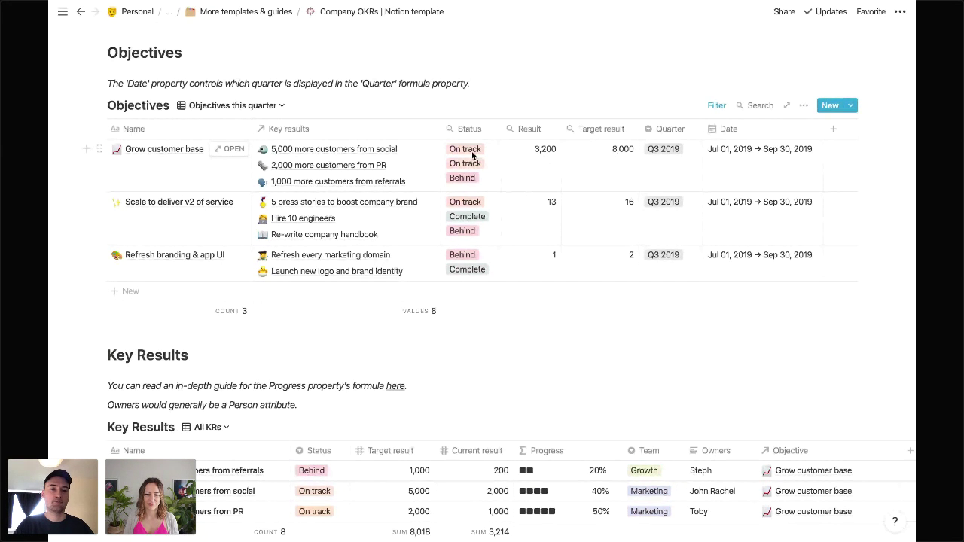
scroll(472, 155, "down", 3)
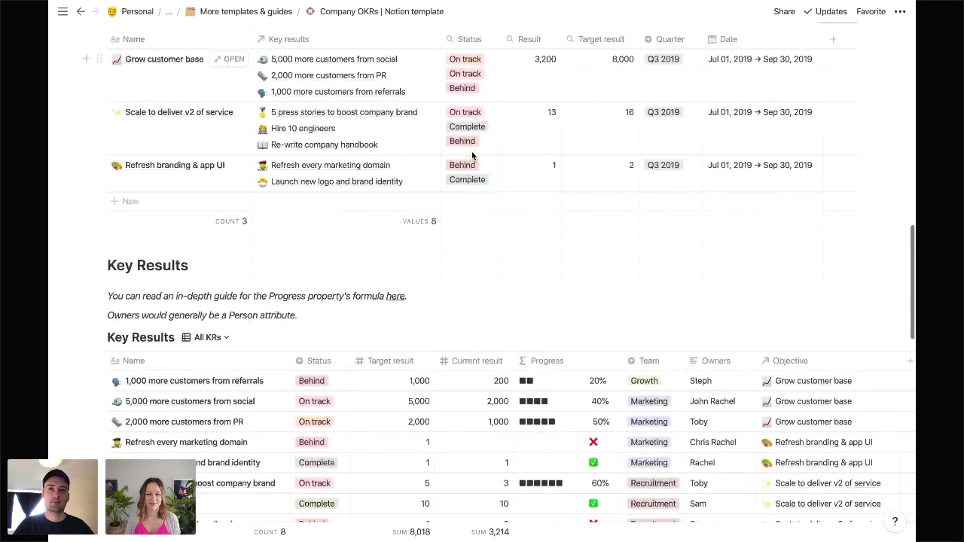
scroll(472, 155, "down", 6)
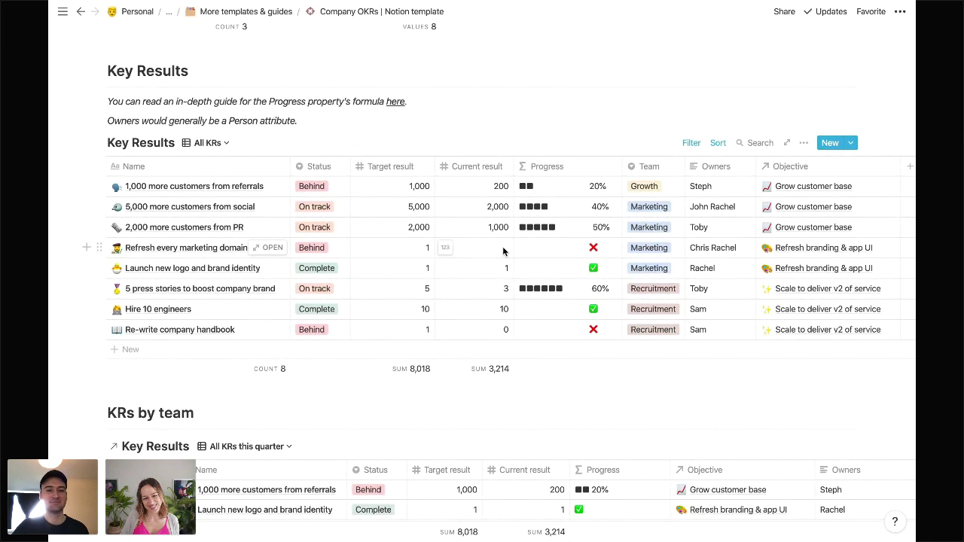
scroll(539, 238, "right", 2)
scroll(539, 241, "left", 2)
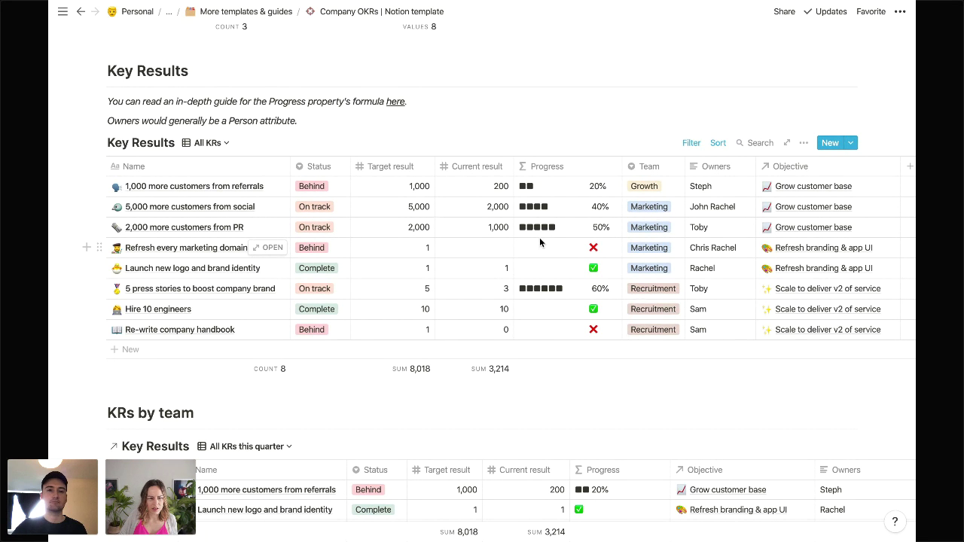
Step: Open the Notion at work page and browse its Templates & Guides gallery
left_click(275, 20)
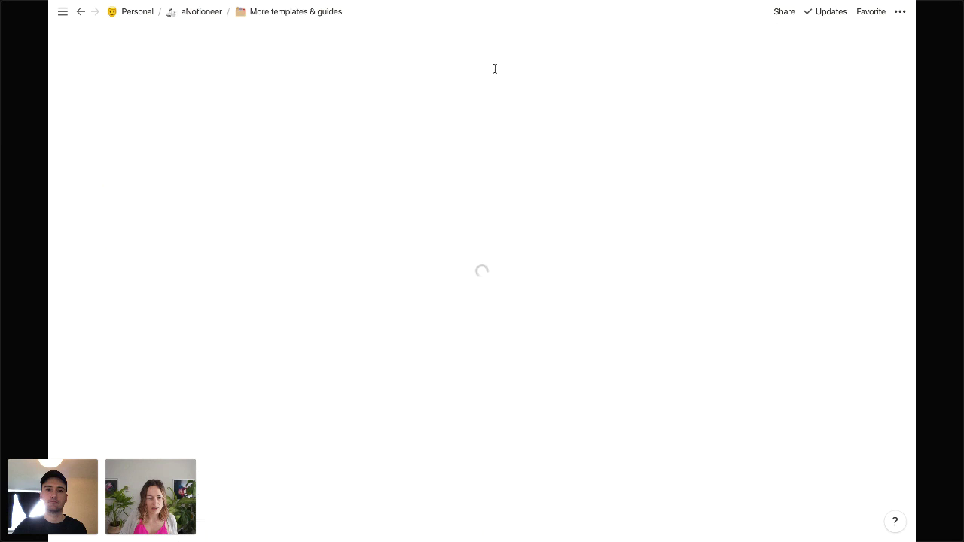
left_click(339, 219)
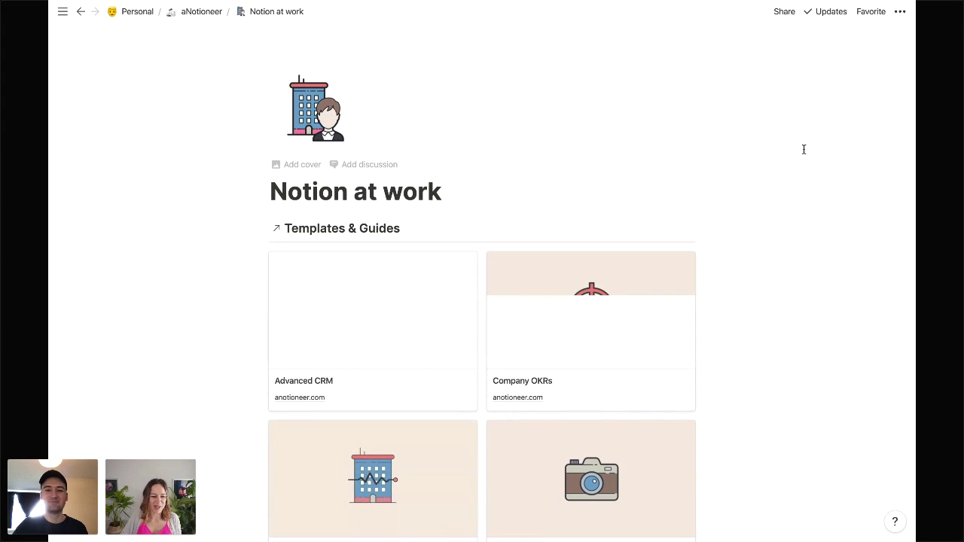
scroll(774, 156, "down", 3)
scroll(773, 156, "down", 1)
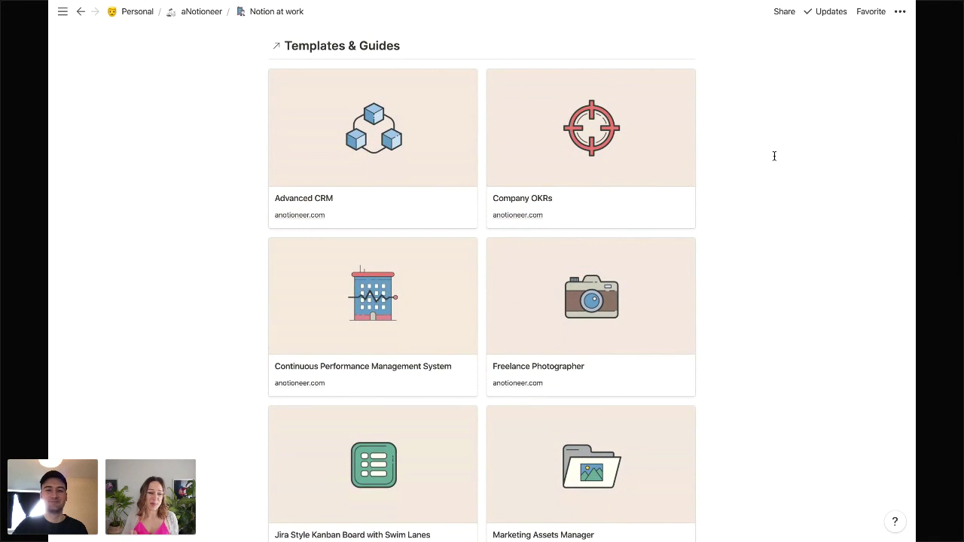
scroll(773, 156, "down", 1)
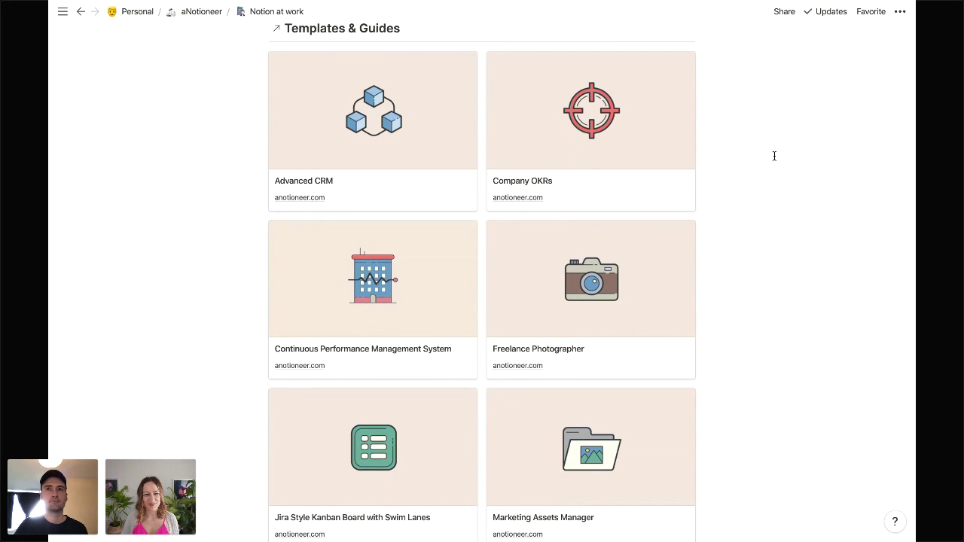
scroll(773, 156, "down", 3)
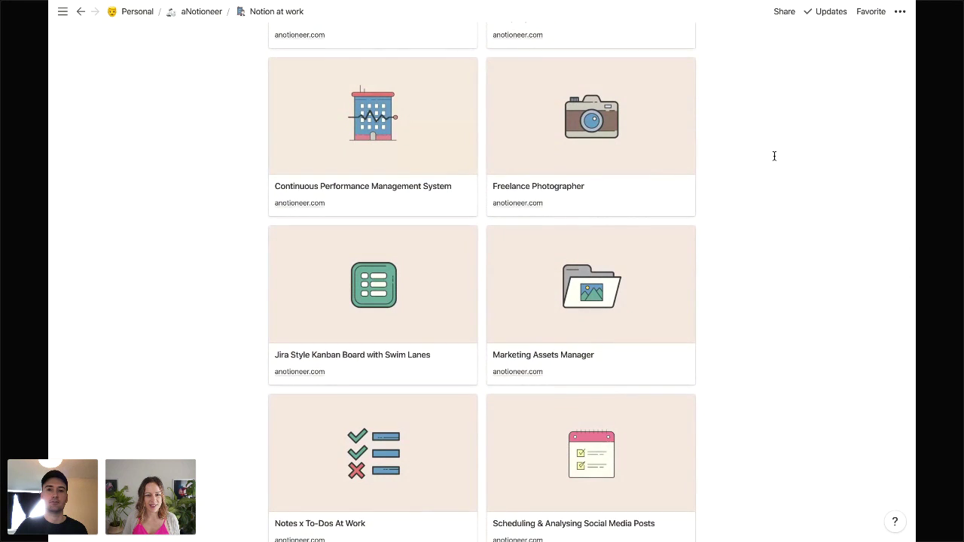
scroll(773, 155, "down", 1)
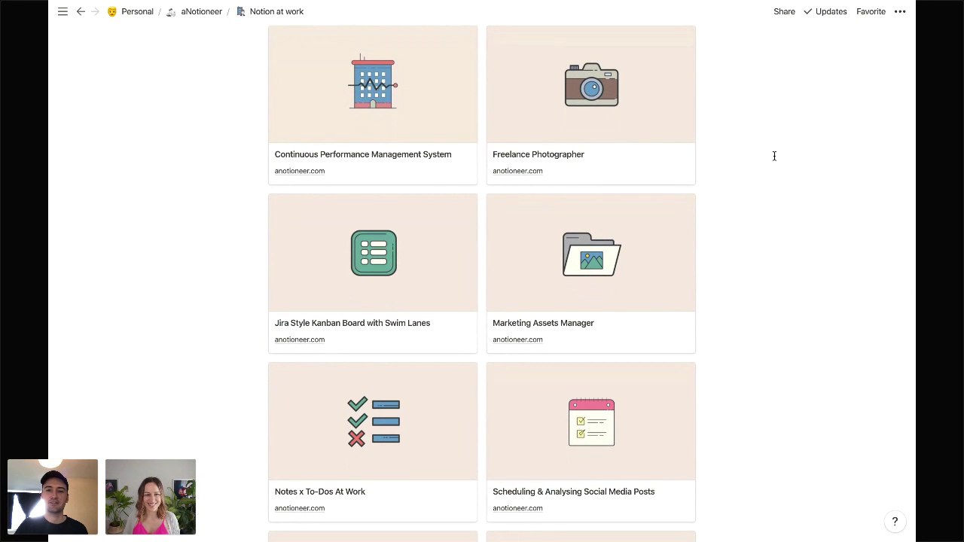
scroll(774, 156, "down", 1)
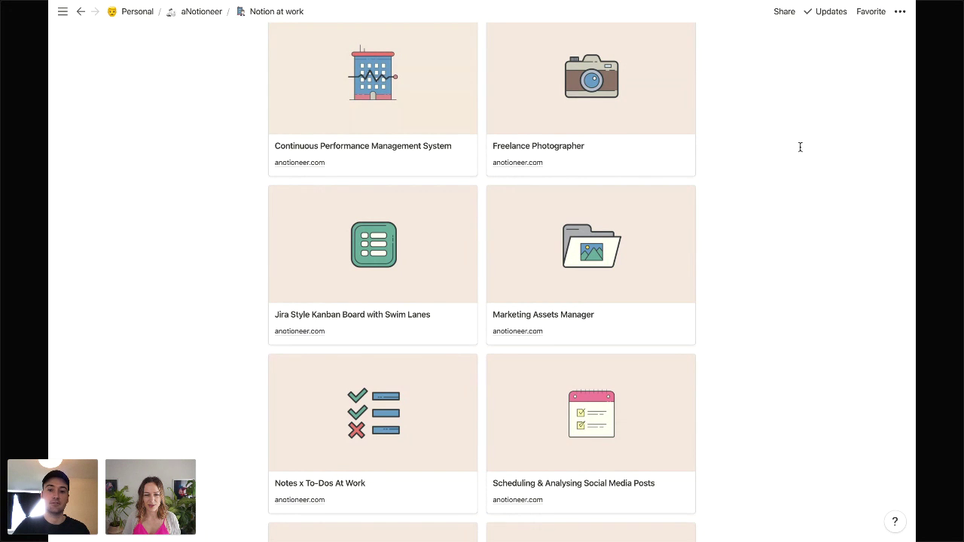
scroll(800, 147, "down", 5)
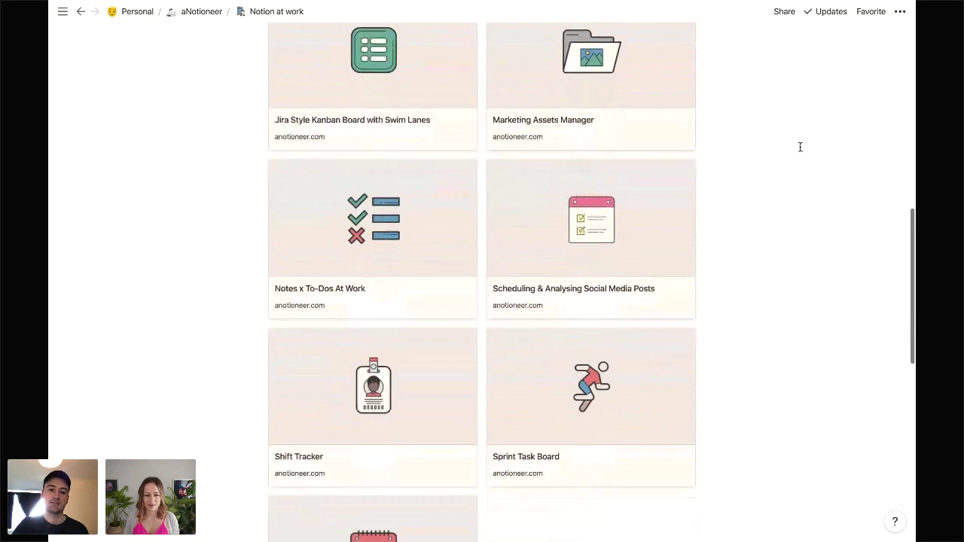
scroll(801, 146, "down", 3)
scroll(801, 147, "down", 1)
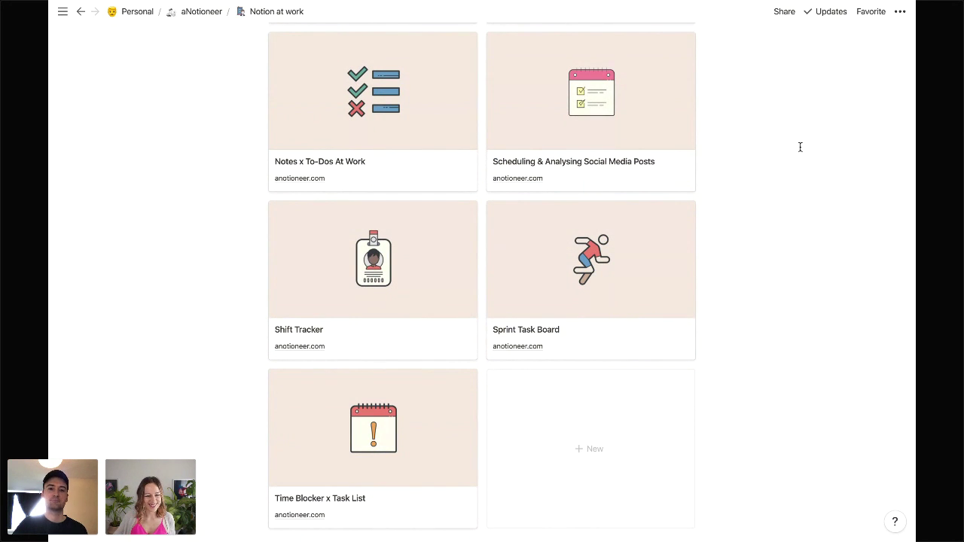
scroll(801, 147, "up", 10)
scroll(801, 147, "down", 10)
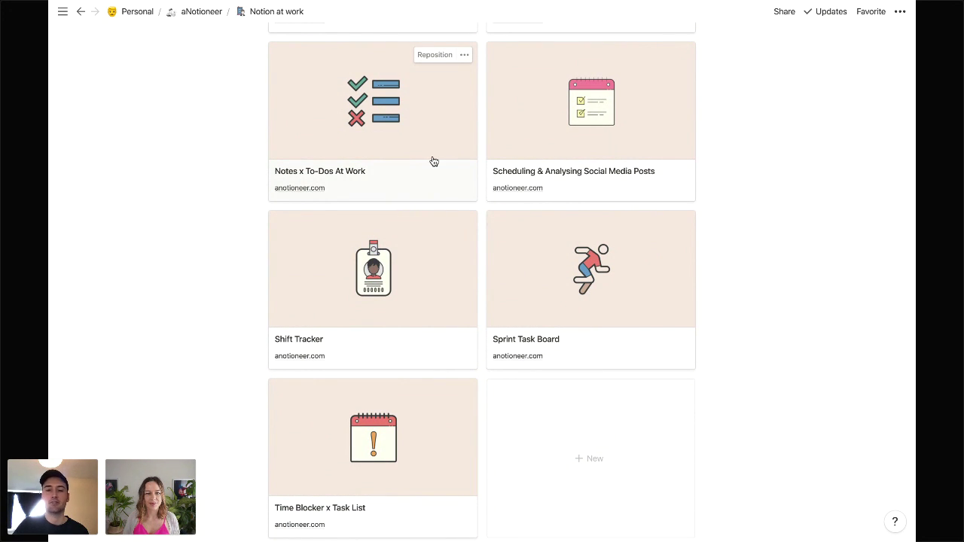
Step: Open the Scheduling & Analysing Social Media Posts card and follow its template link into Safari
left_click(678, 156)
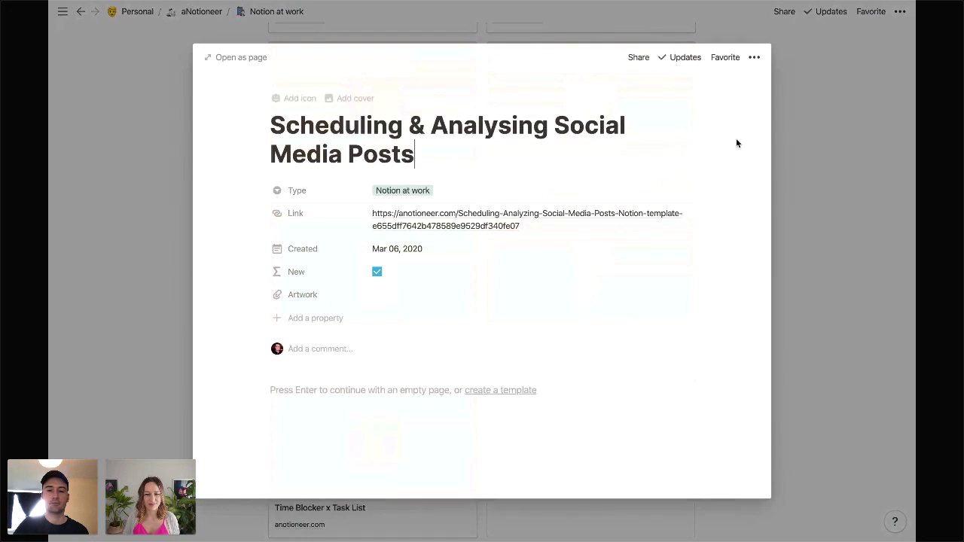
left_click(608, 213)
left_click(806, 211)
left_click(820, 189)
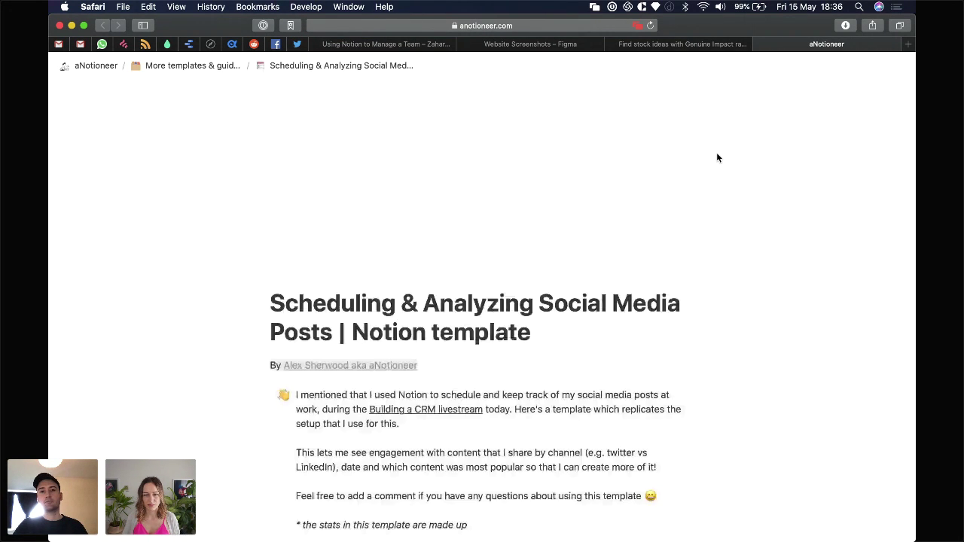
Step: Review the social media template's introduction, Social Media Posts table and Content engagement table
scroll(743, 161, "down", 10)
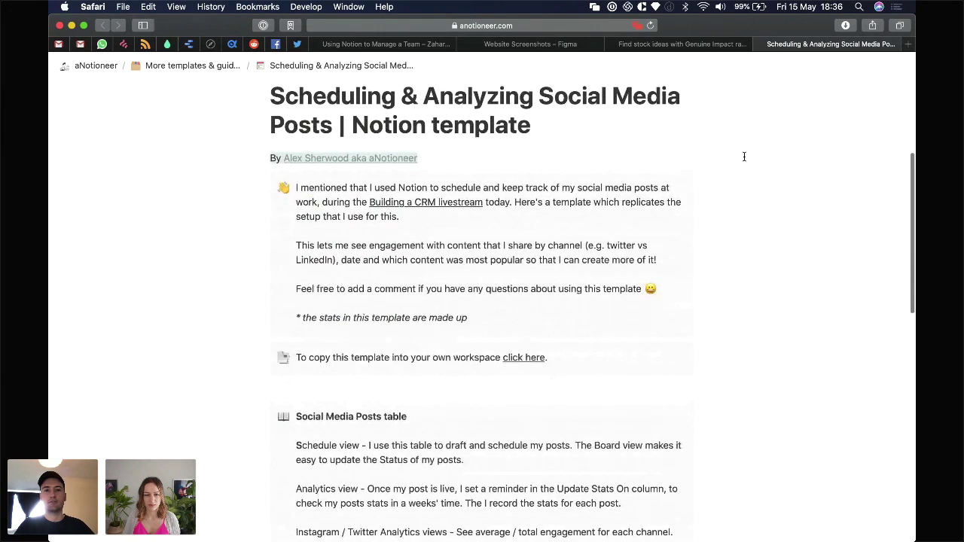
scroll(744, 157, "down", 5)
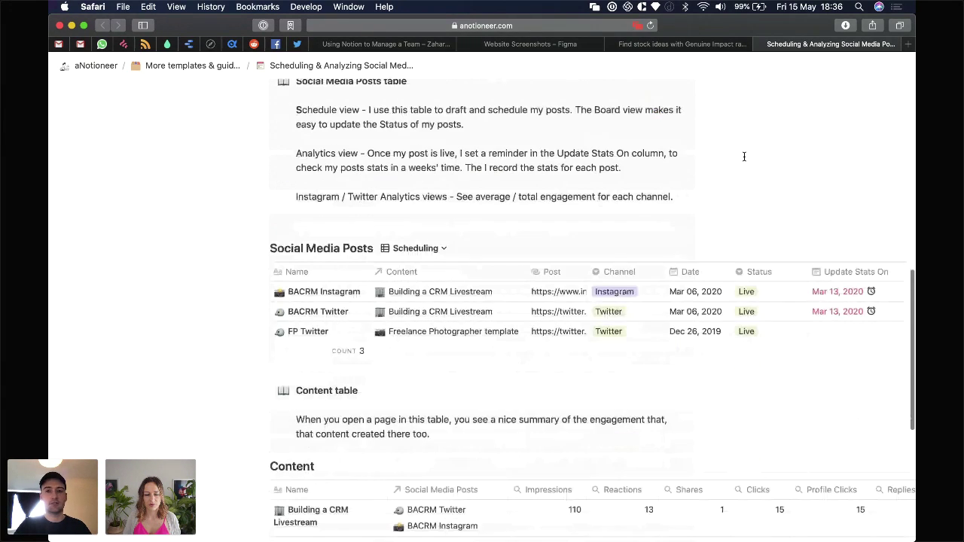
scroll(744, 156, "down", 5)
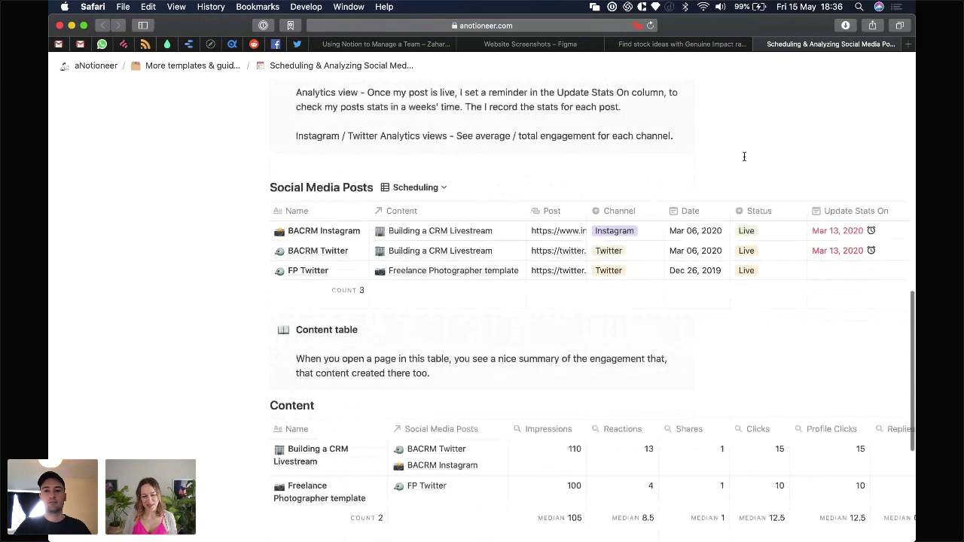
scroll(744, 157, "down", 1)
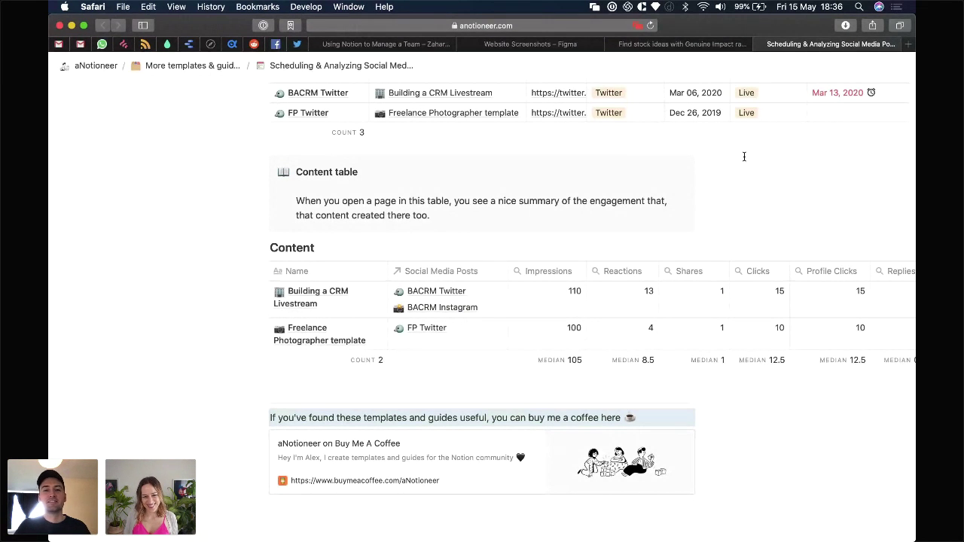
scroll(744, 157, "up", 1)
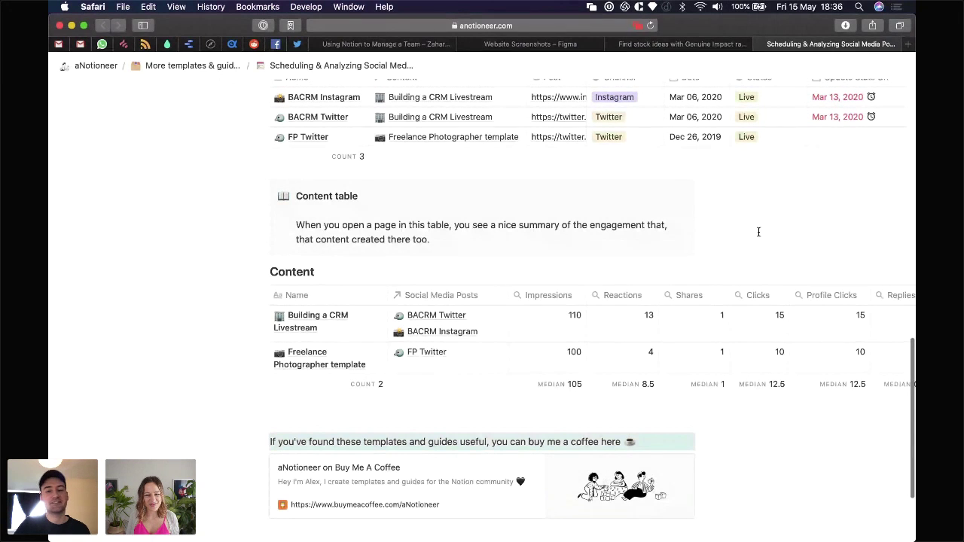
Step: Examine the Social Media Posts table's post links, channel, date, status and Update Stats On columns alongside the Content table
scroll(758, 232, "up", 1)
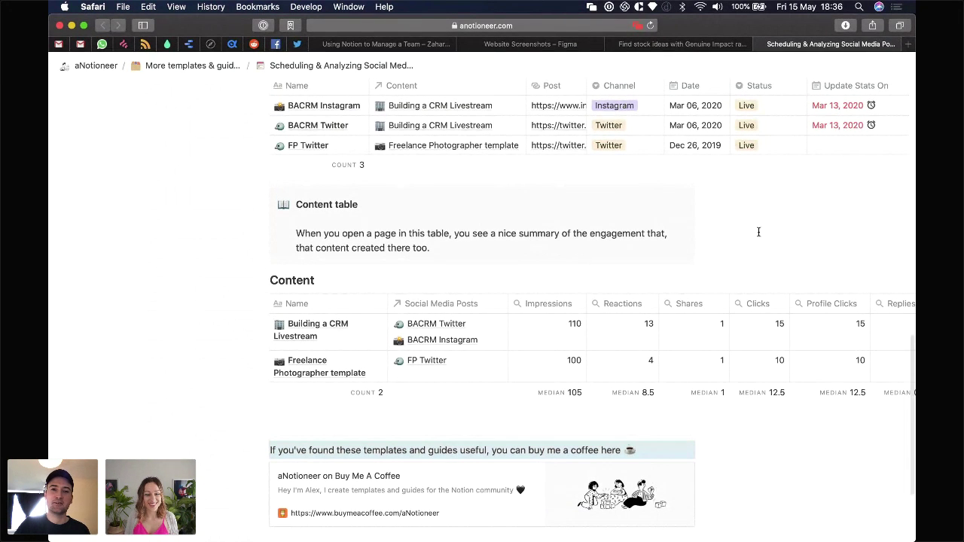
scroll(758, 232, "up", 2)
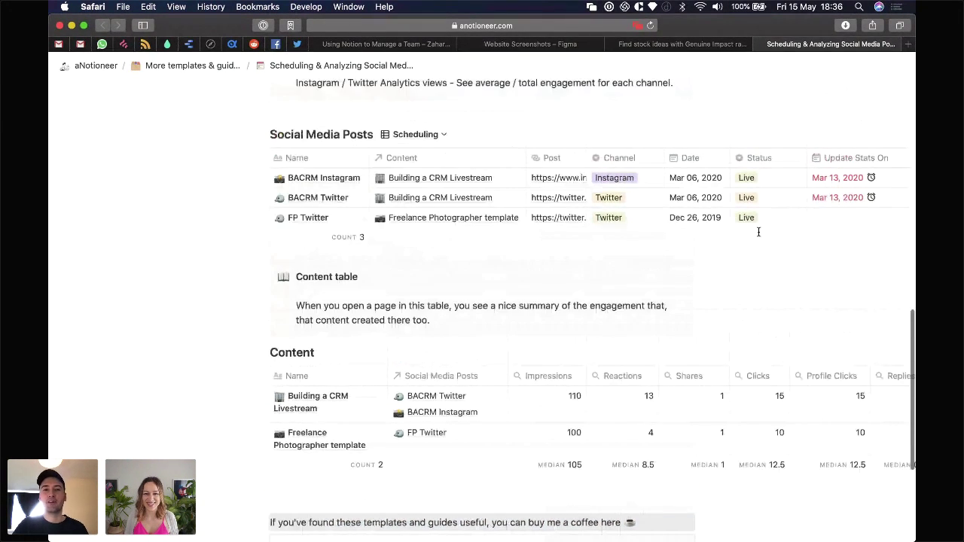
scroll(762, 265, "down", 1)
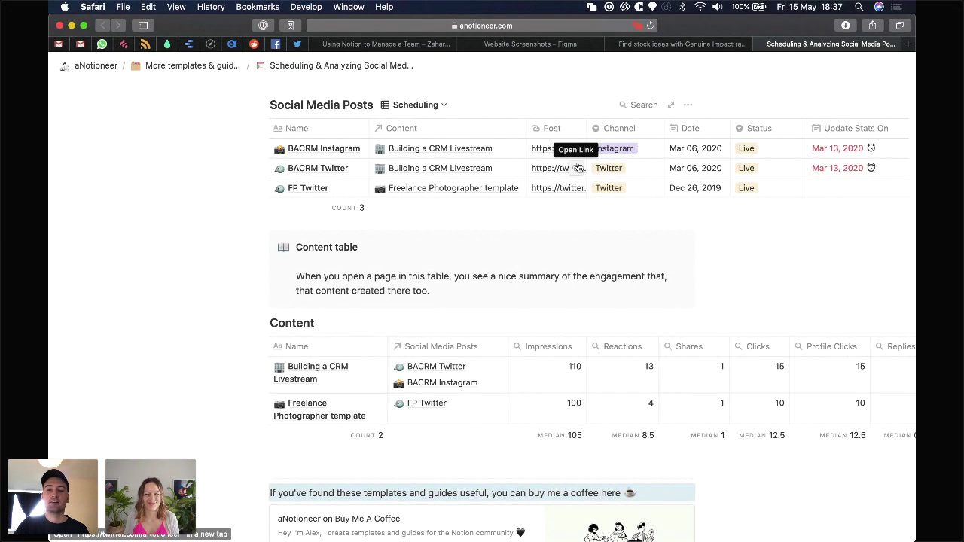
scroll(637, 156, "right", 2)
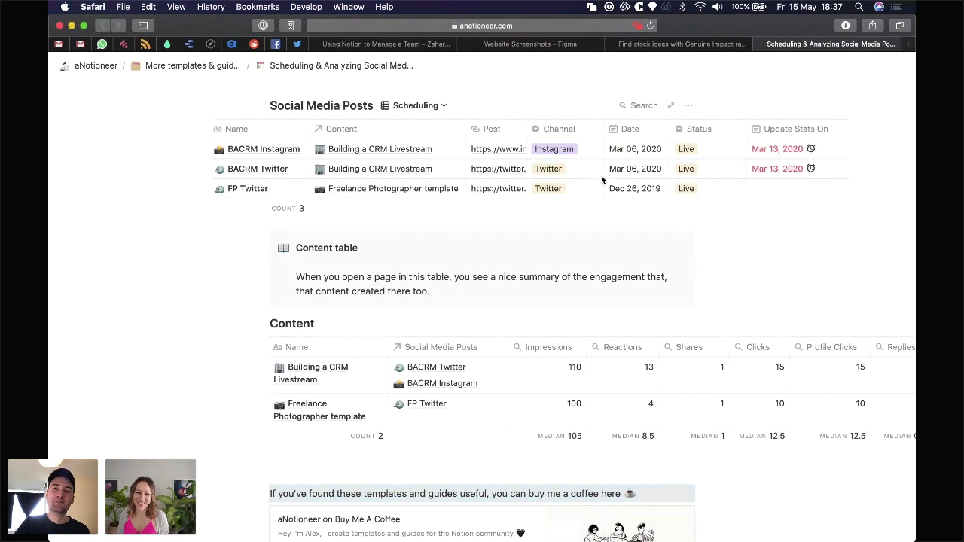
scroll(656, 169, "left", 2)
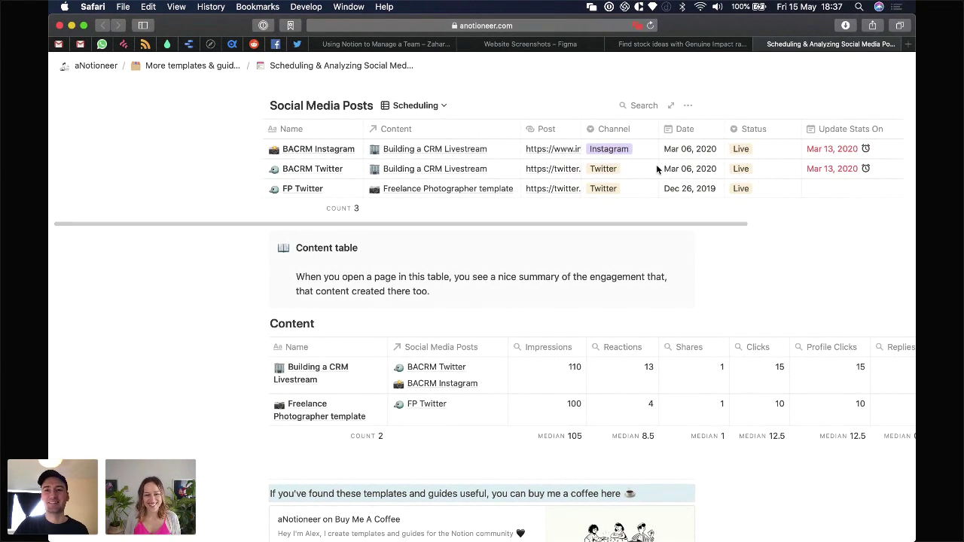
scroll(780, 167, "right", 1)
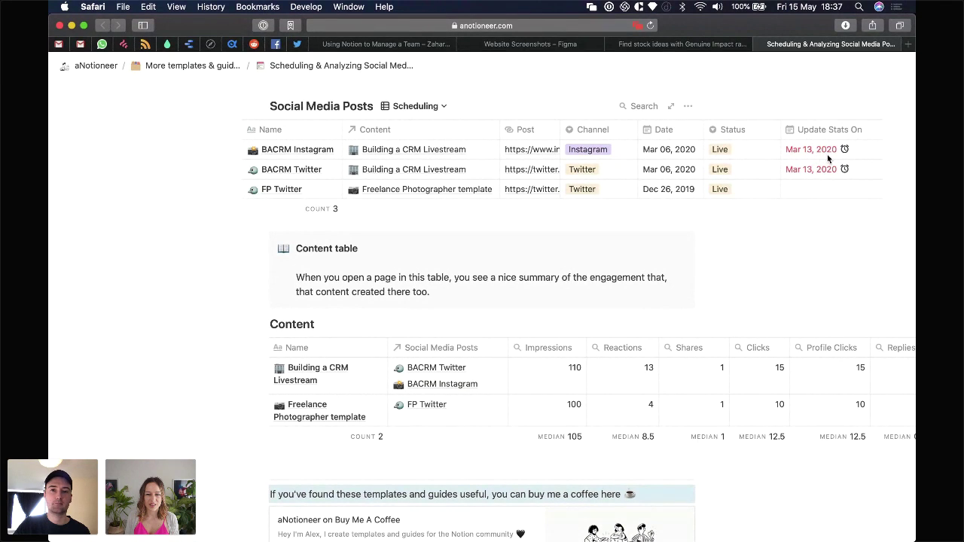
scroll(829, 169, "down", 3)
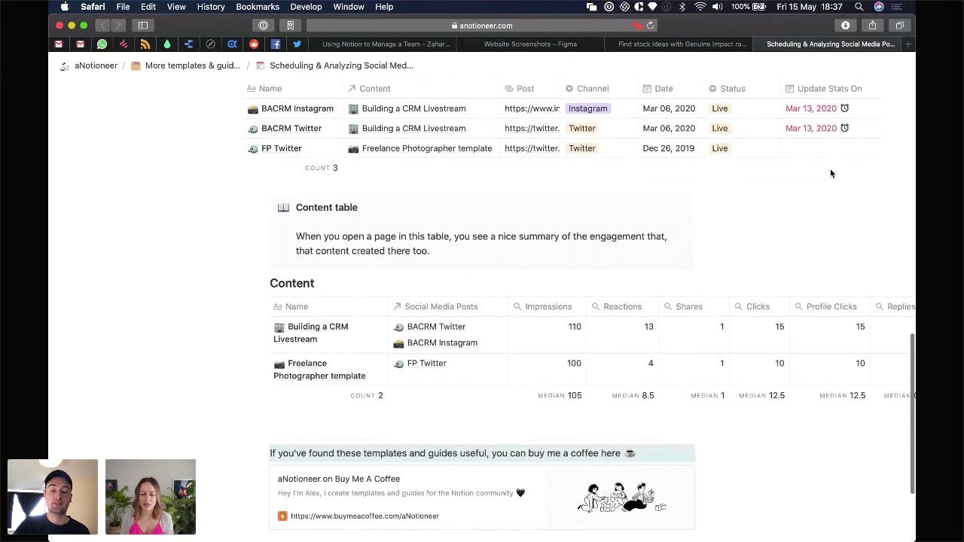
scroll(831, 174, "down", 5)
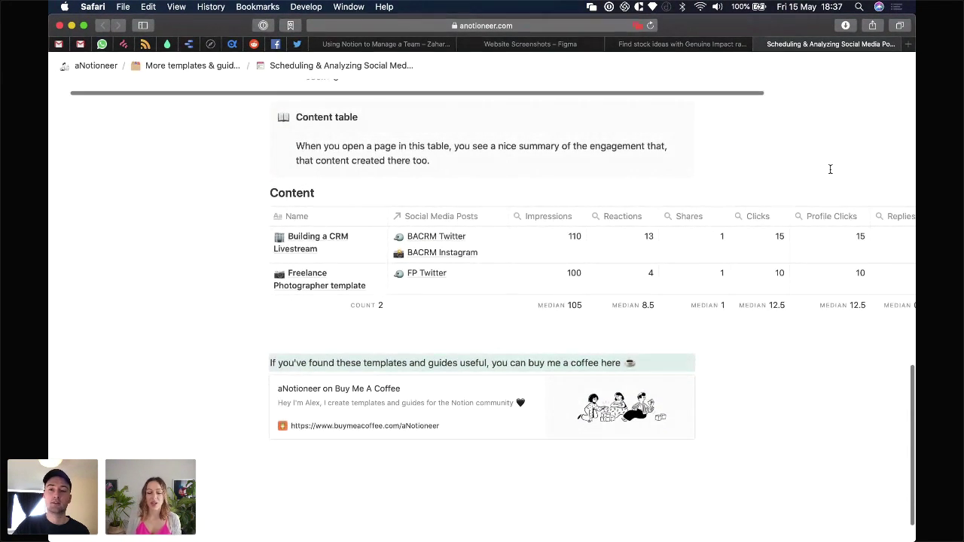
scroll(830, 171, "up", 8)
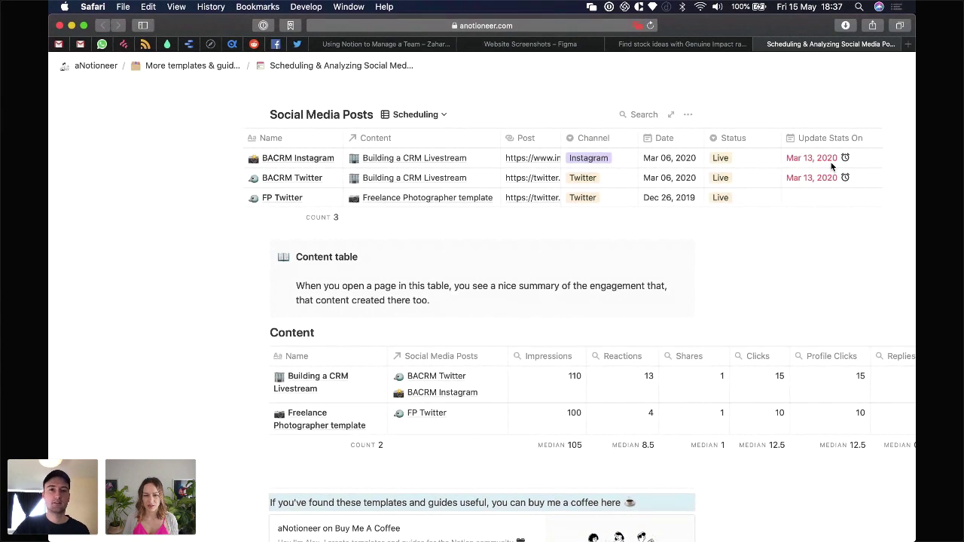
Step: Open the Building a CRM Livestream entry in the Content table, review its engagement properties and event link, and close it
scroll(831, 165, "down", 5)
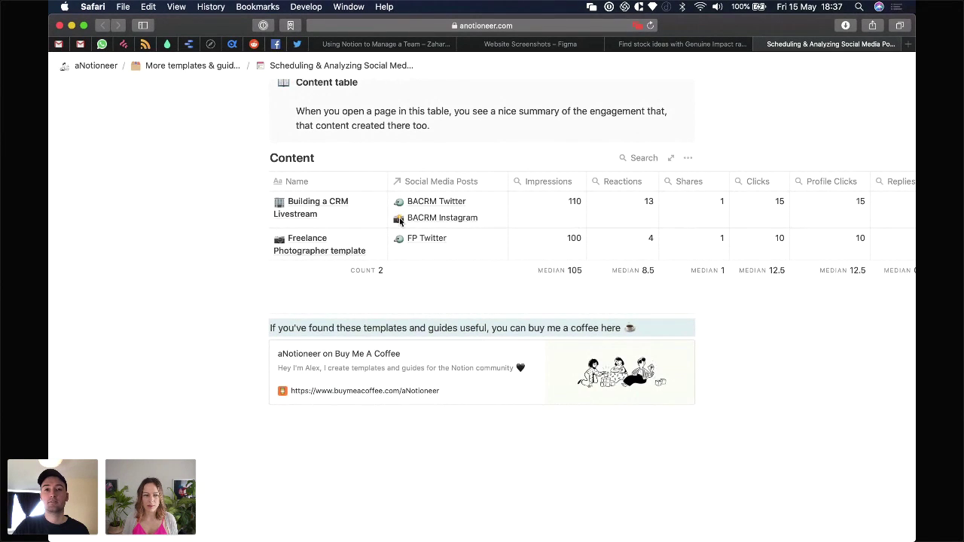
left_click(364, 202)
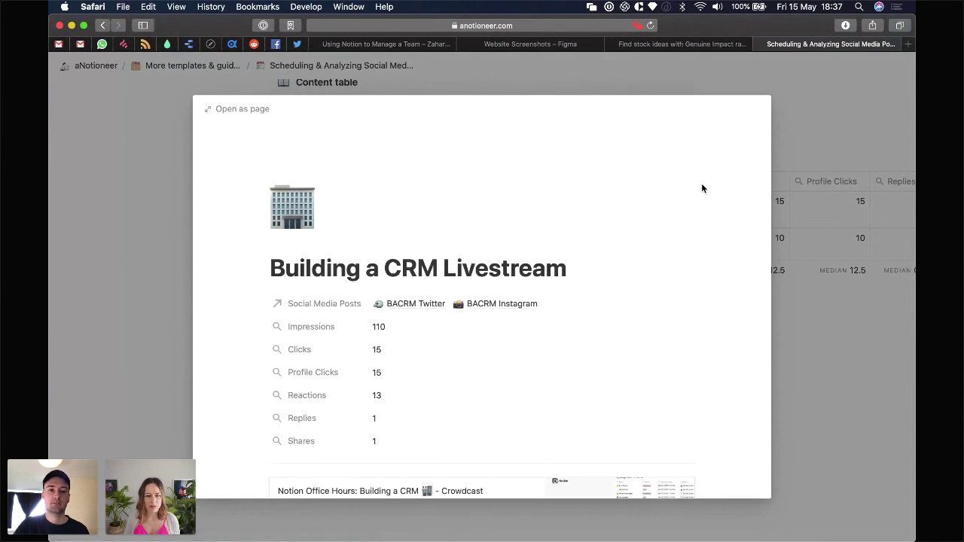
scroll(700, 187, "down", 2)
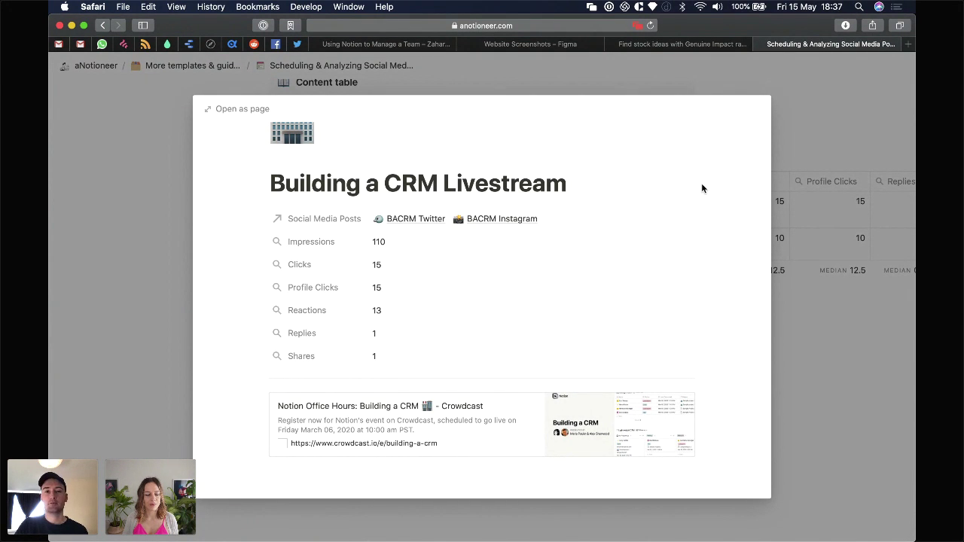
left_click(815, 224)
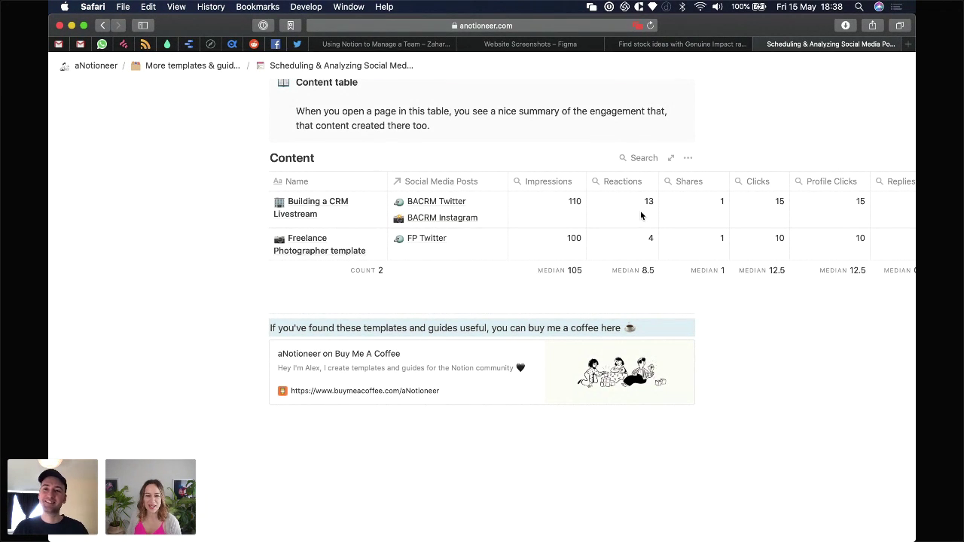
scroll(640, 216, "right", 1)
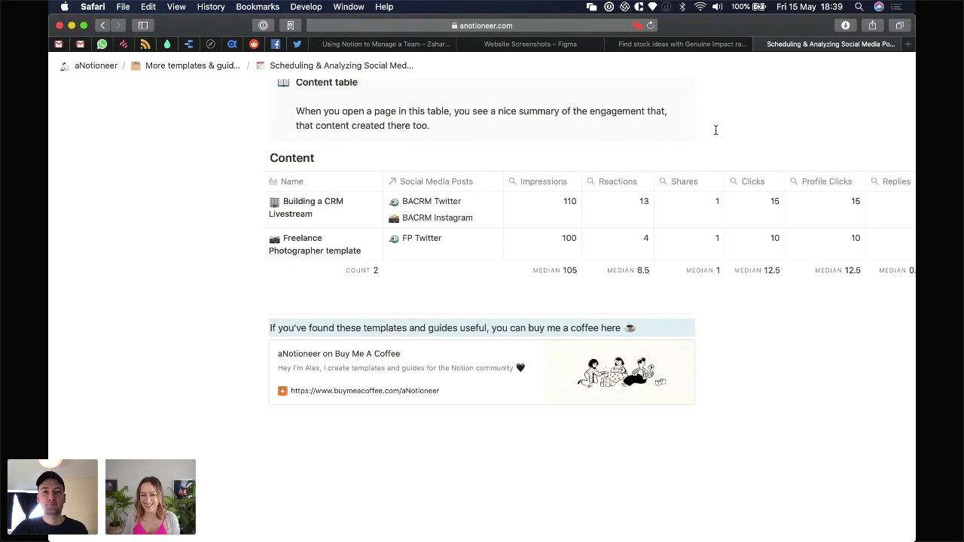
Step: Return through More templates & guides to Notion at work and open the Marketing Assets Manager template
left_click(101, 26)
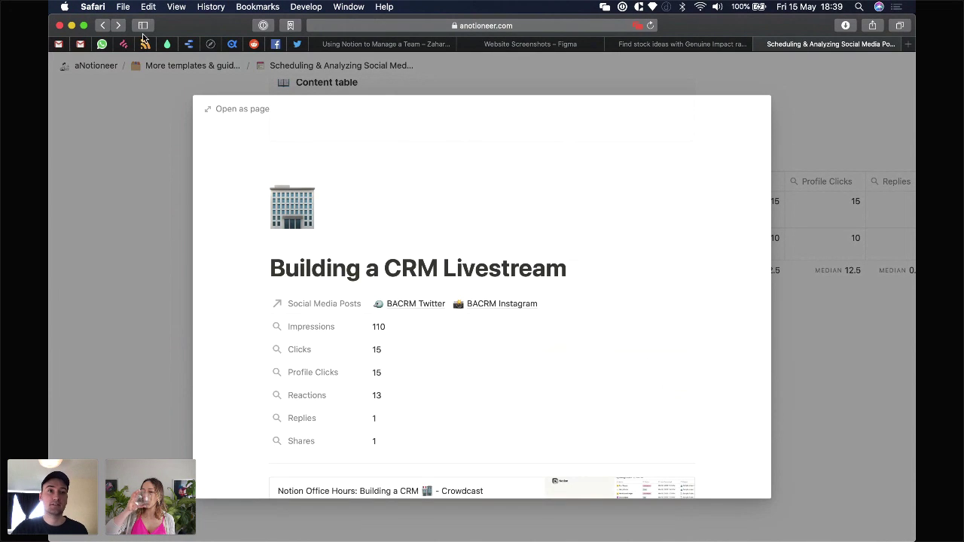
left_click(102, 26)
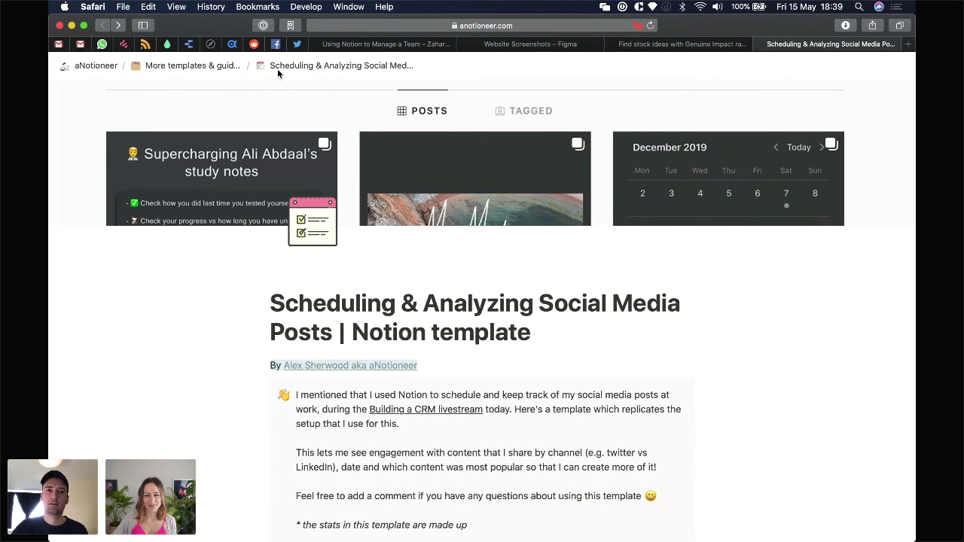
left_click(224, 65)
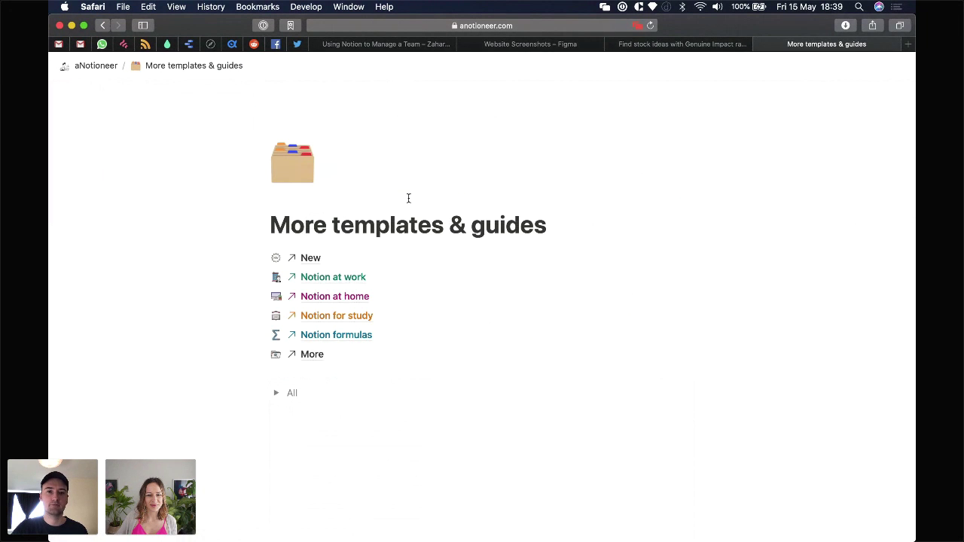
left_click(350, 278)
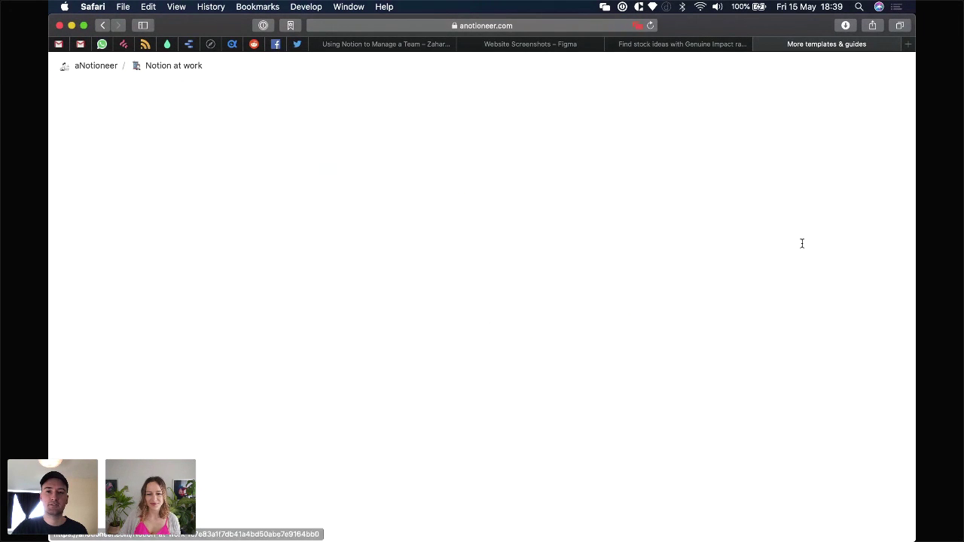
scroll(751, 220, "down", 5)
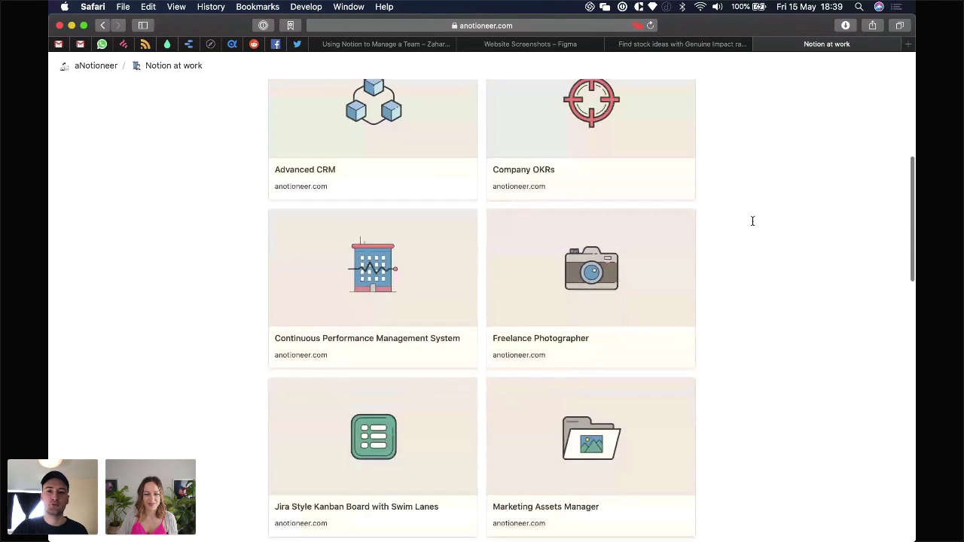
scroll(750, 219, "down", 5)
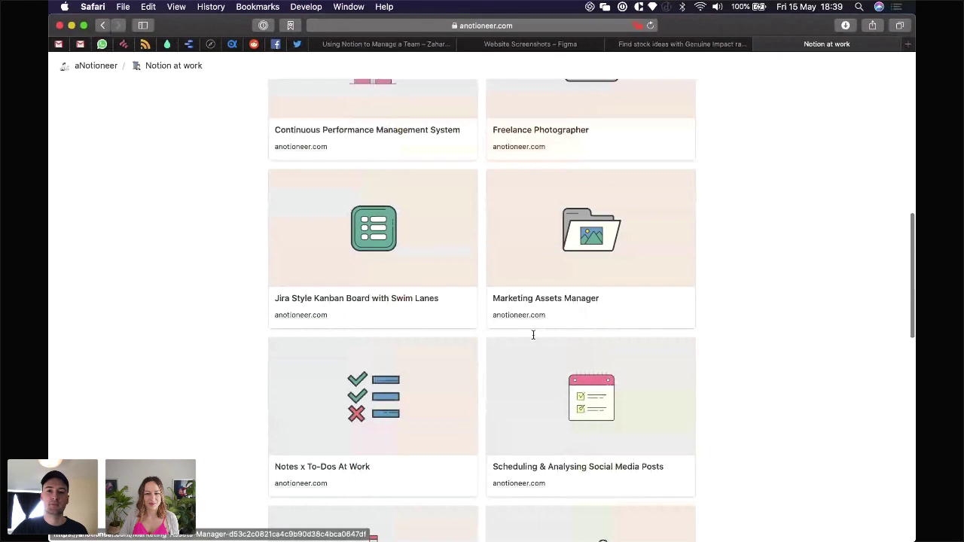
left_click(527, 318)
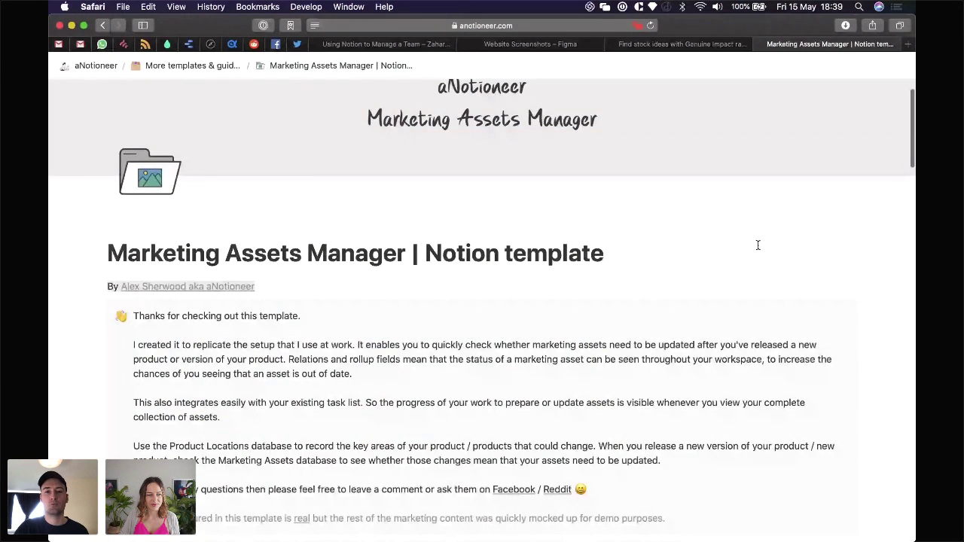
Step: Review the Marketing Assets Manager template's introduction and its Marketing Assets, Tasks, App Releases and Website Pages tables
scroll(757, 245, "down", 2)
scroll(757, 245, "down", 9)
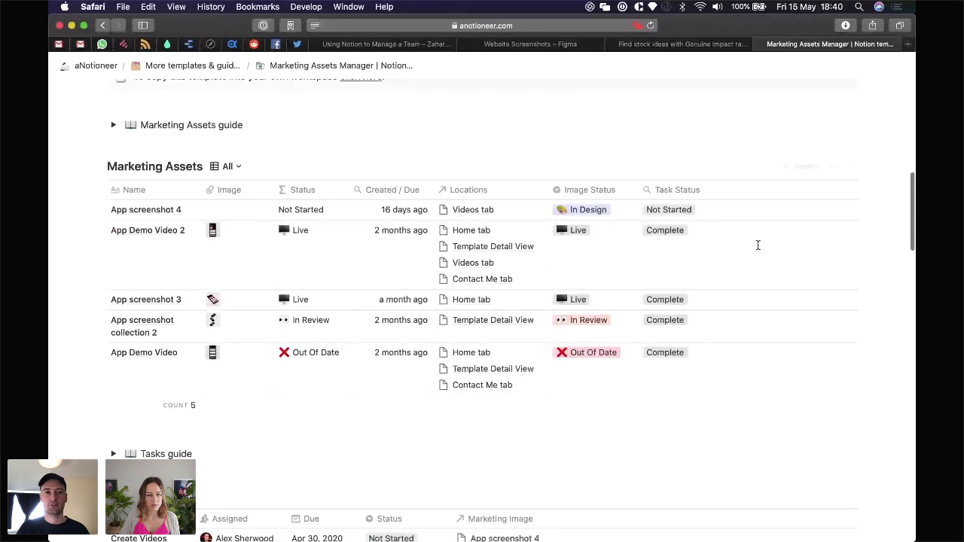
scroll(758, 245, "down", 1)
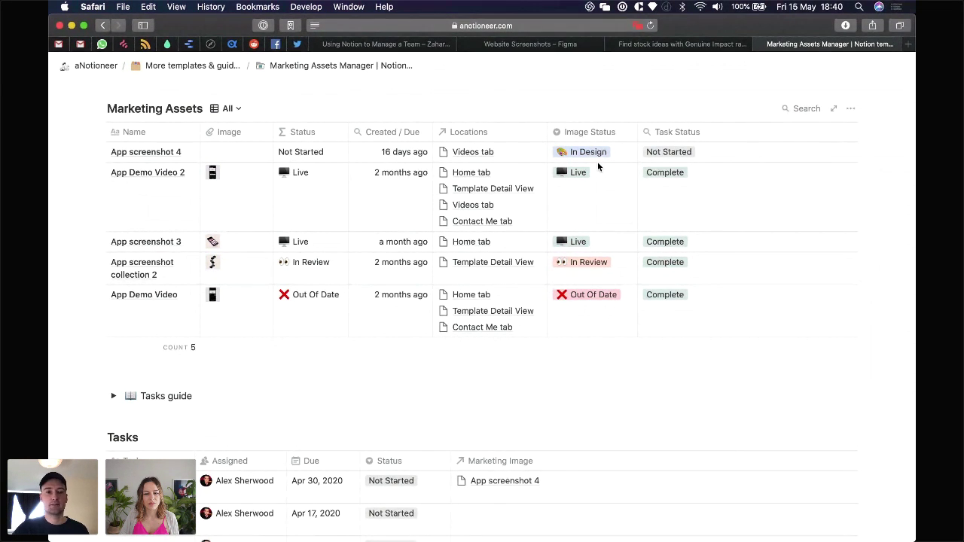
scroll(598, 161, "down", 10)
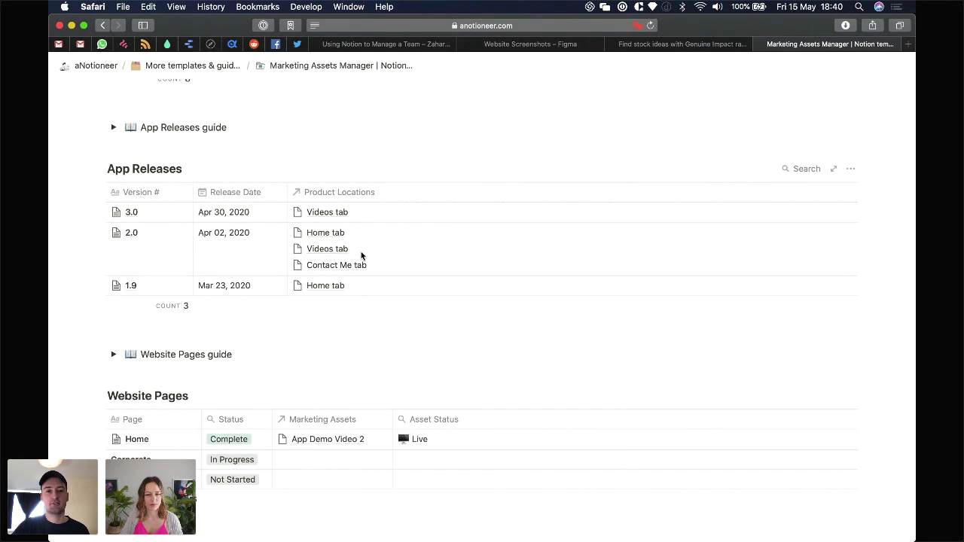
scroll(503, 237, "up", 10)
scroll(504, 238, "up", 4)
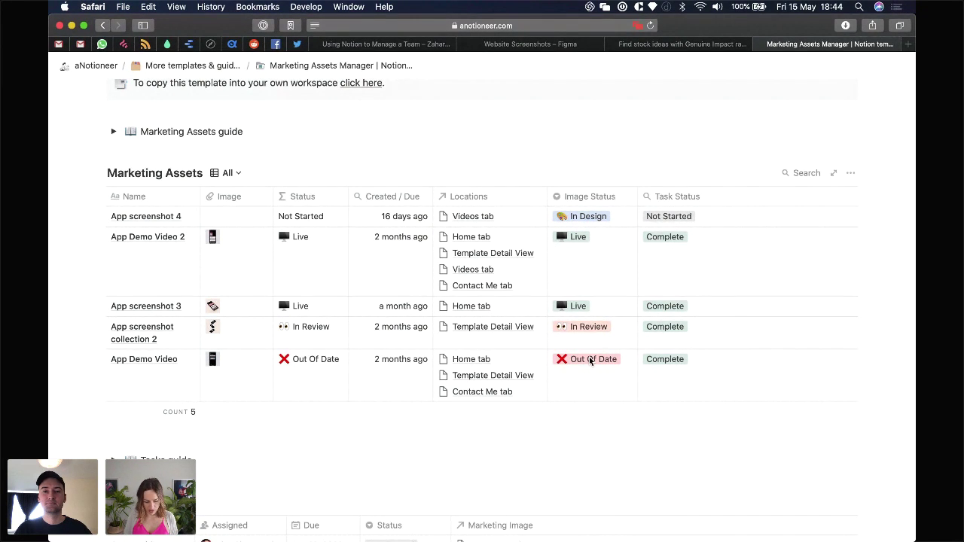
Step: Open the aNotioneer home page and look over its introduction, Templates & guides links and Social Media cards
left_click(92, 67)
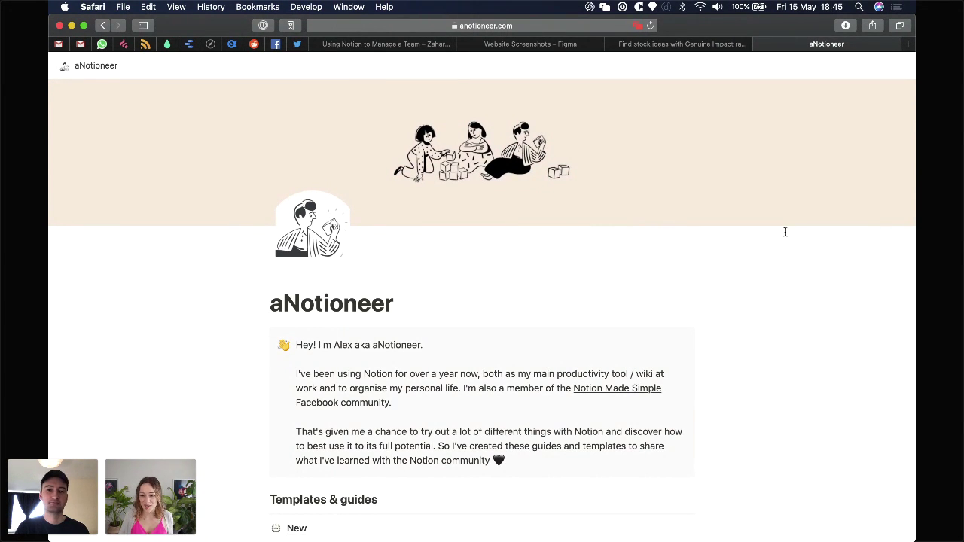
scroll(784, 232, "down", 10)
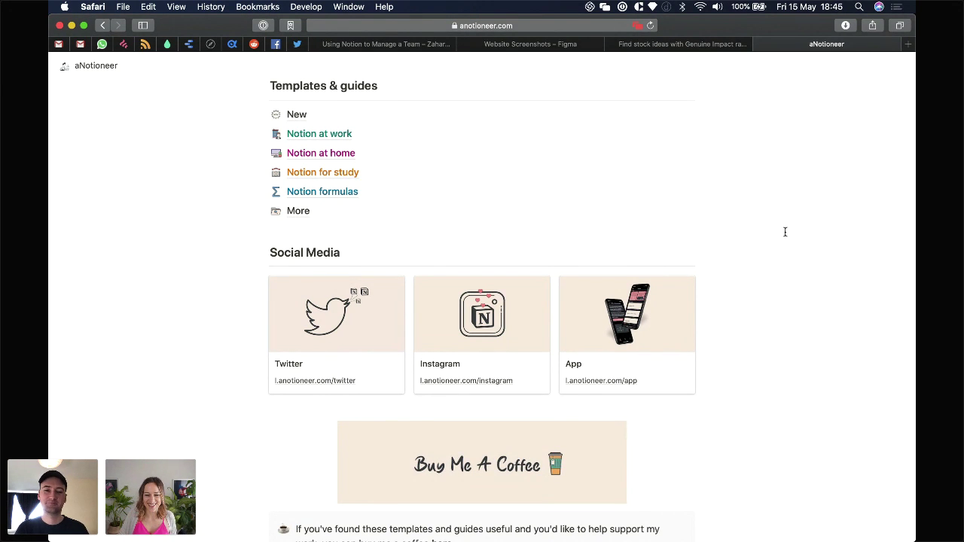
scroll(784, 232, "down", 2)
scroll(784, 232, "up", 2)
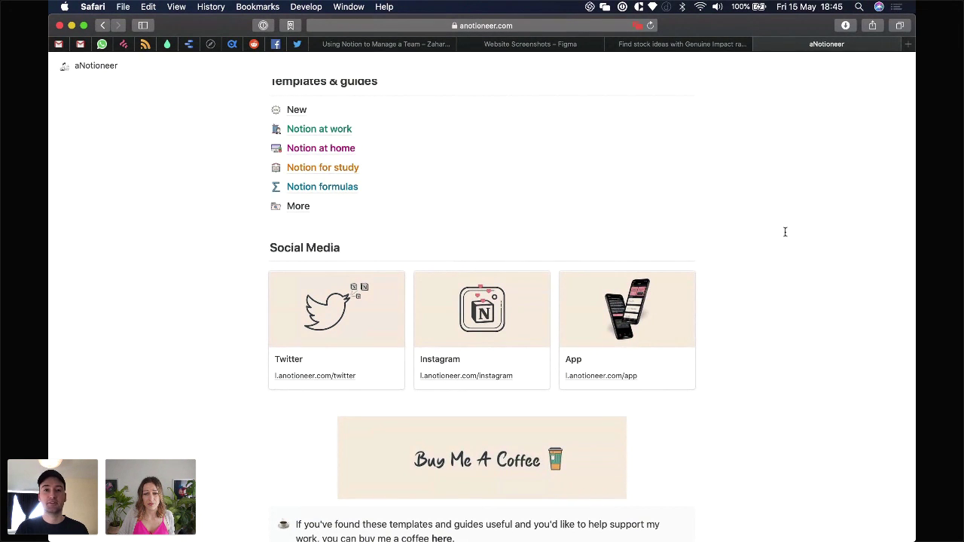
scroll(785, 232, "up", 5)
scroll(785, 231, "up", 2)
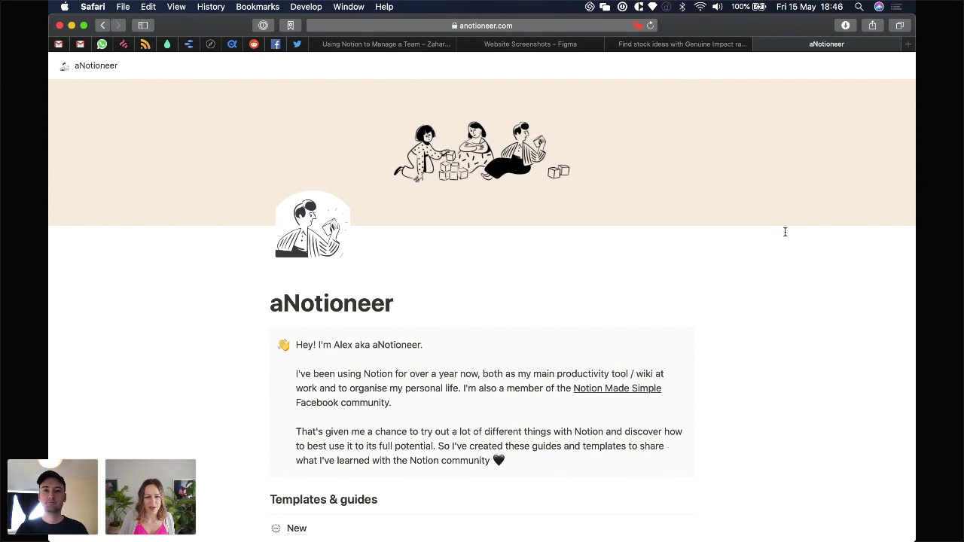
Step: Browse the home page's social media and Buy Me A Coffee sections, and open the New page from Templates & guides
scroll(784, 232, "down", 5)
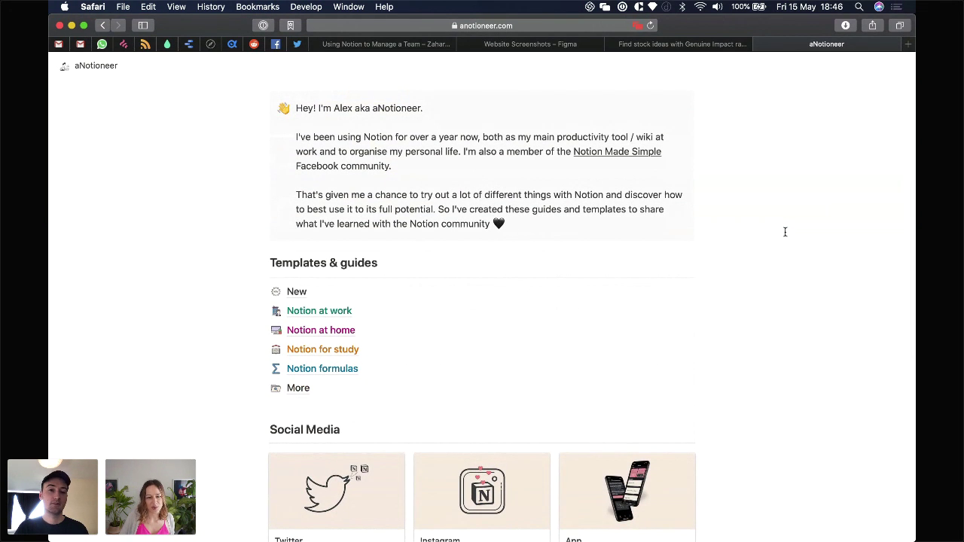
scroll(785, 232, "down", 7)
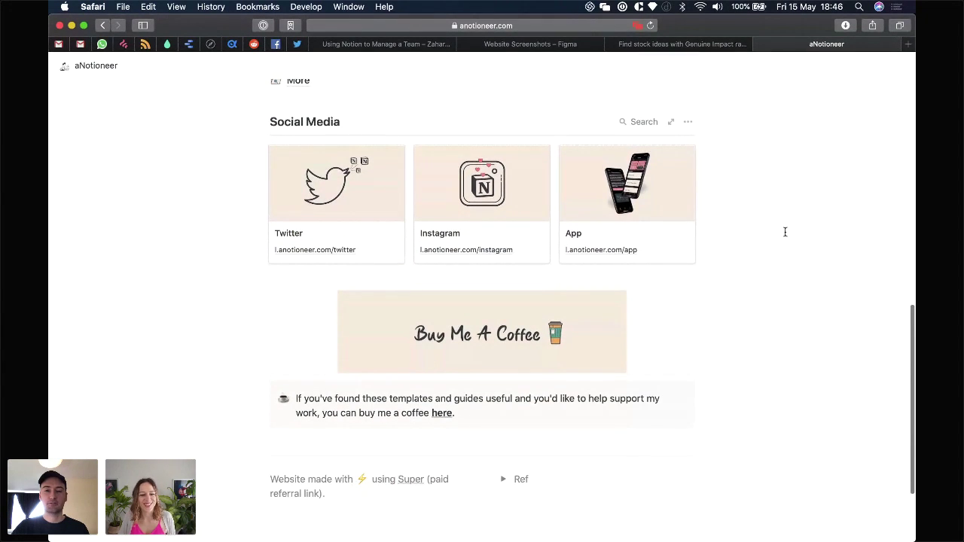
scroll(784, 232, "up", 1)
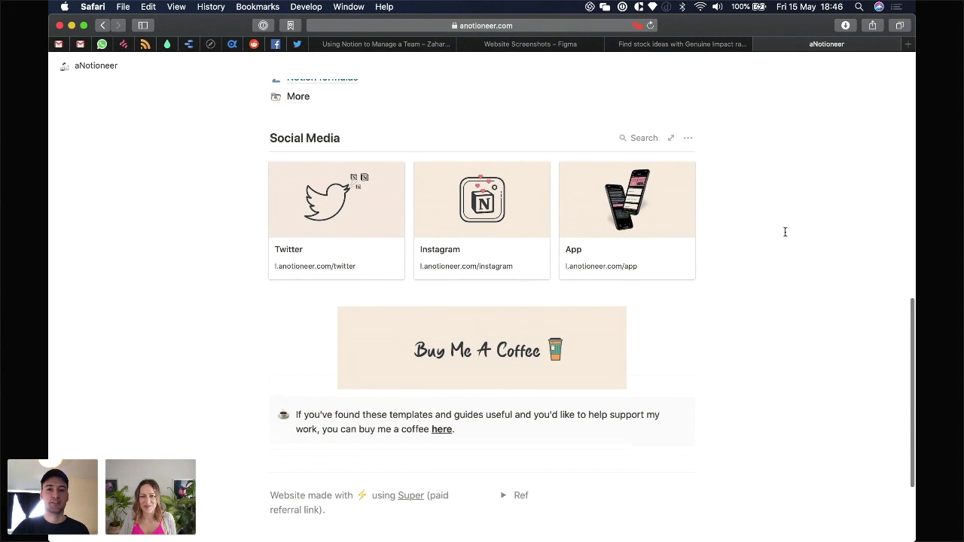
scroll(785, 232, "up", 1)
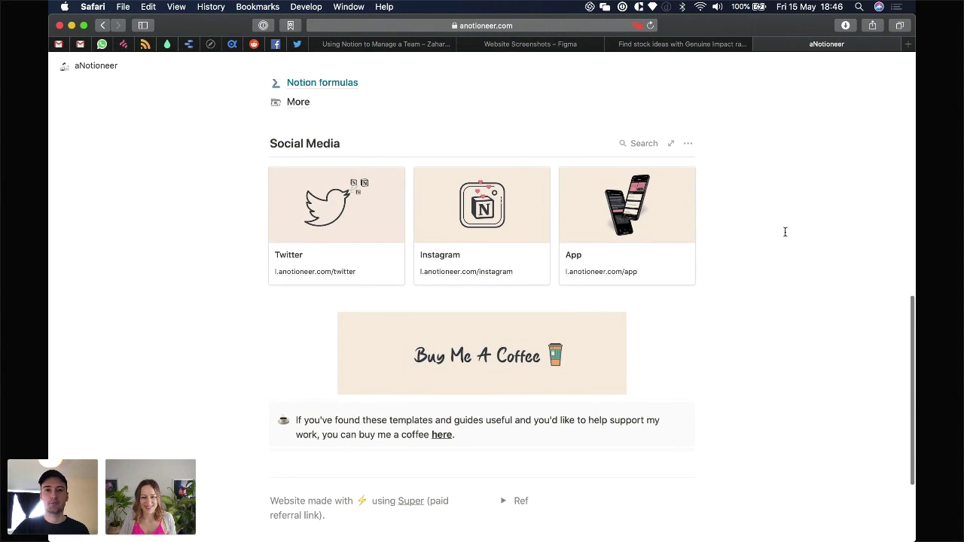
scroll(784, 232, "up", 5)
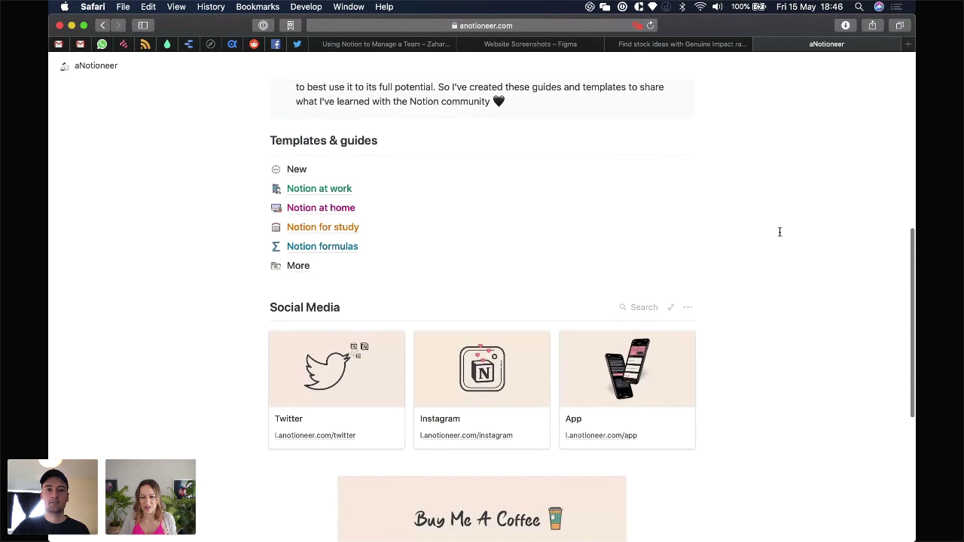
left_click(365, 166)
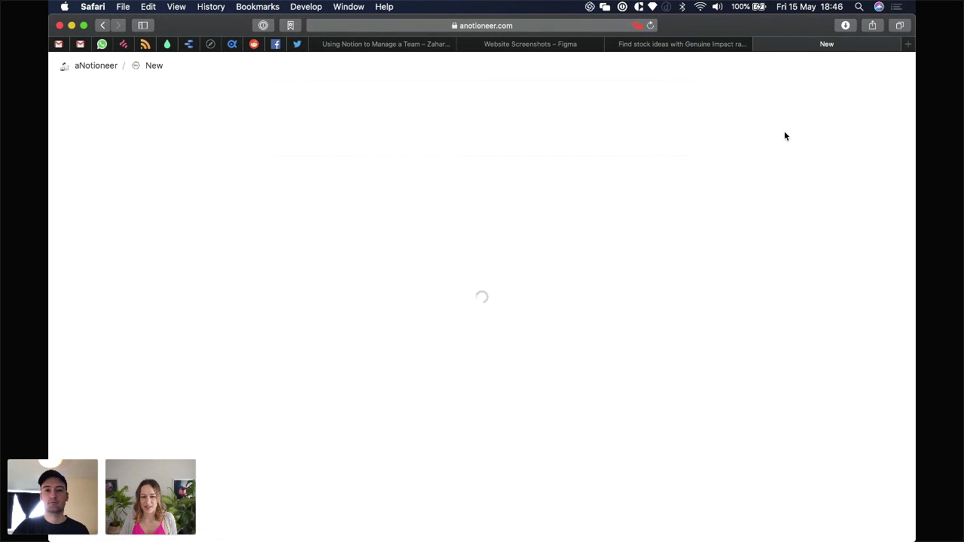
Step: Look over the template and guide cards on the New page and open the Home Schooling Planner link
scroll(851, 149, "down", 3)
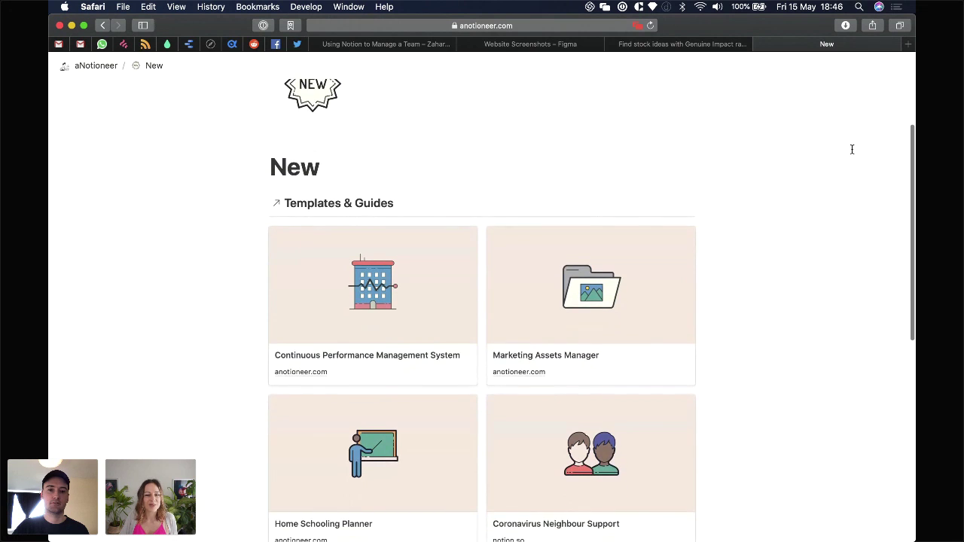
scroll(852, 150, "down", 10)
scroll(851, 149, "up", 4)
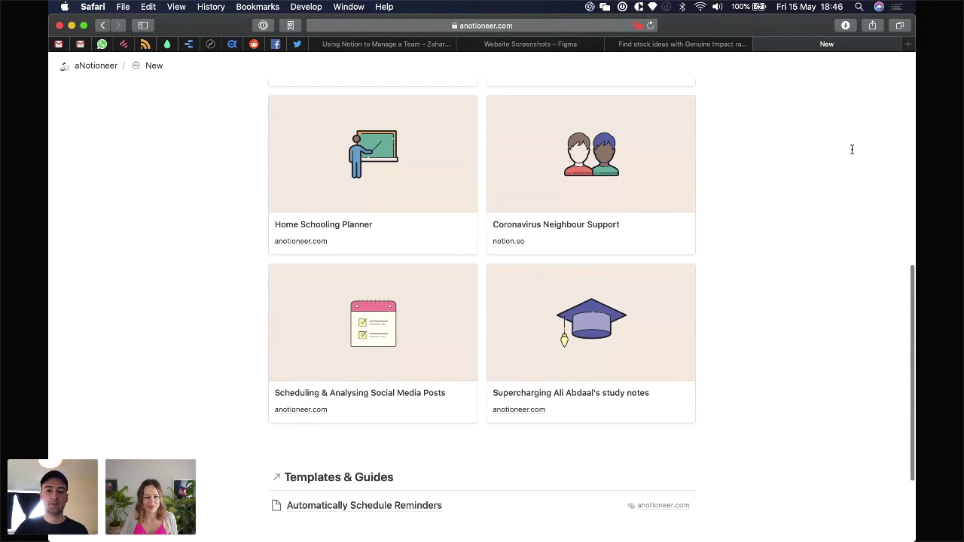
scroll(851, 149, "up", 8)
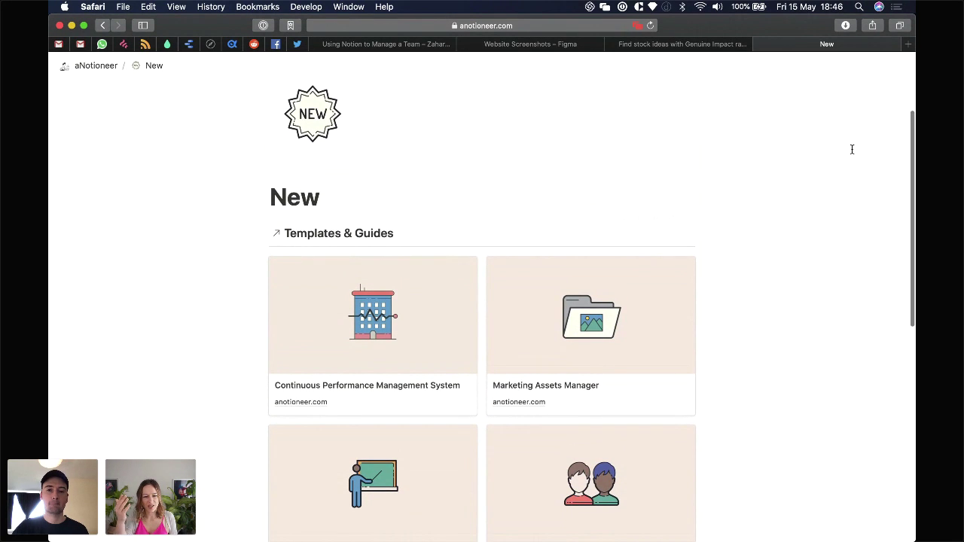
scroll(851, 149, "down", 2)
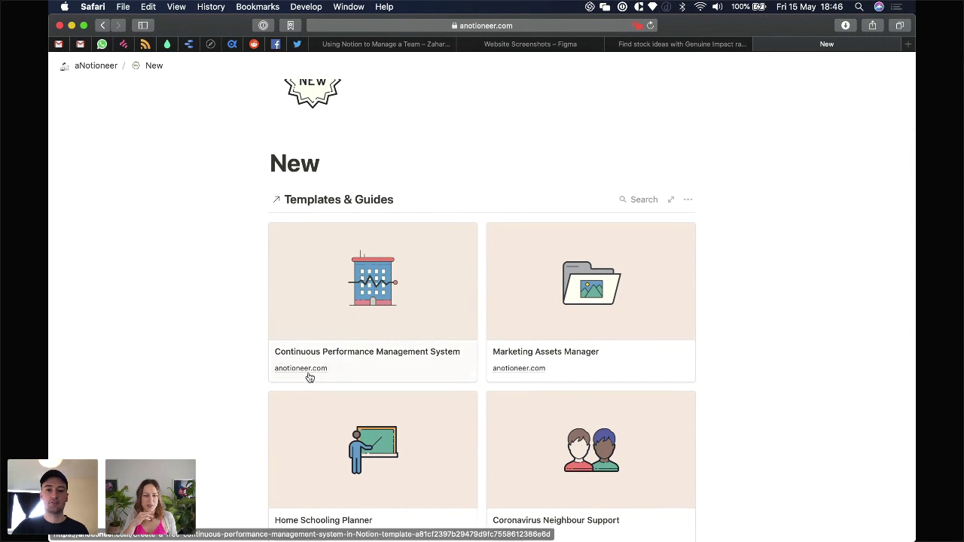
scroll(318, 371, "down", 4)
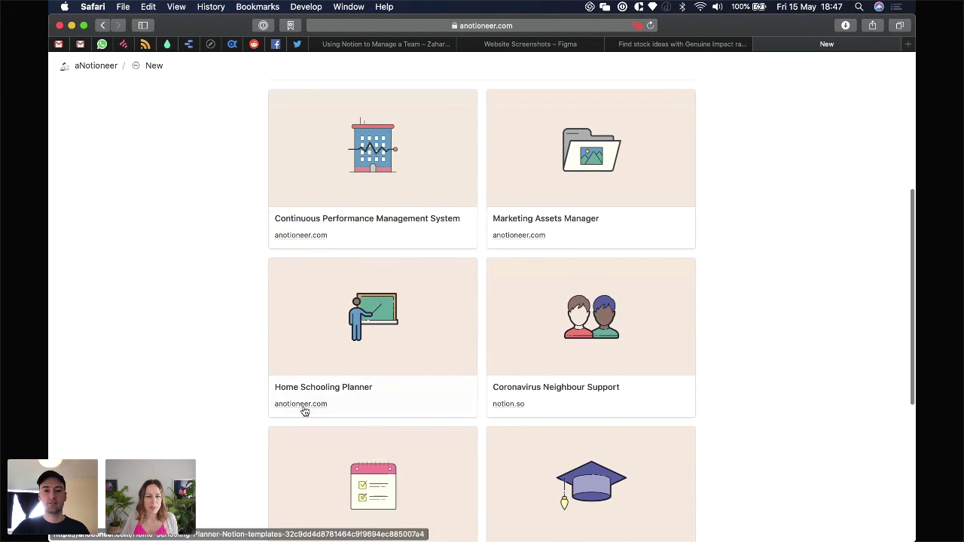
left_click(300, 407)
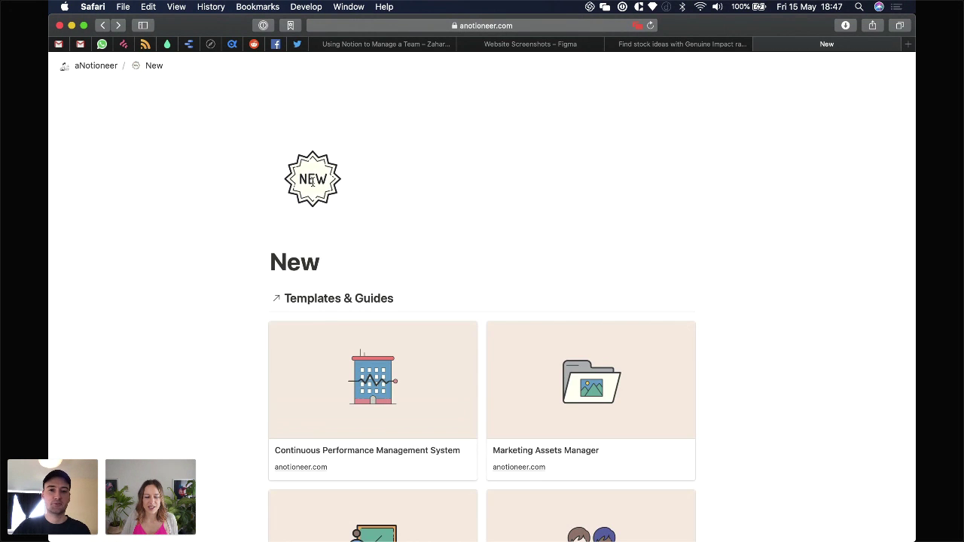
Step: Open the Continuous Performance Management System entry, view the formula behind its New property, and return to the New page's cards
left_click(414, 340)
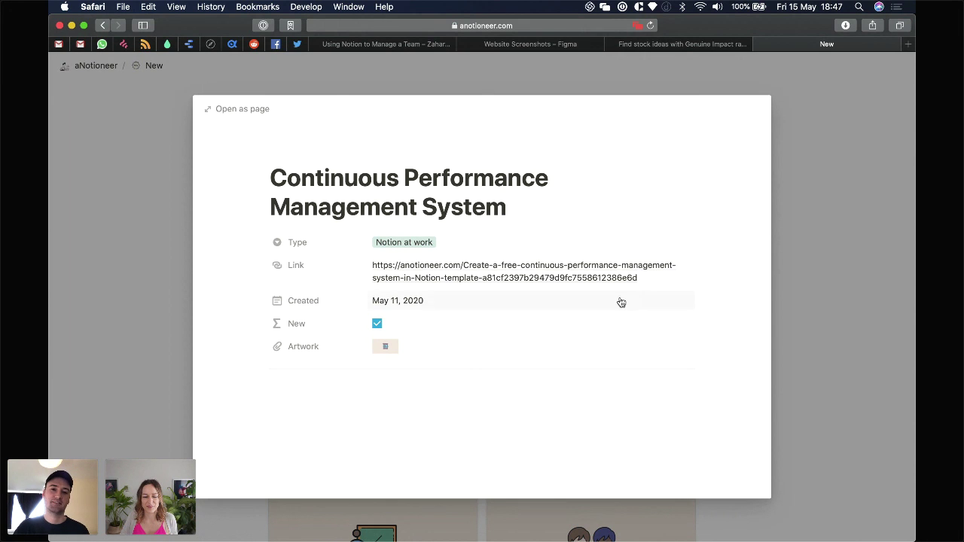
left_click(580, 319)
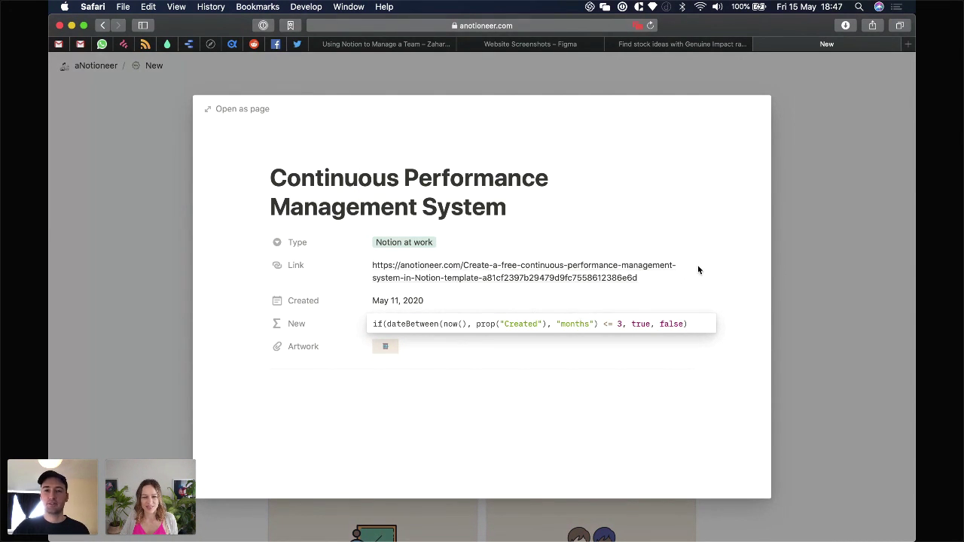
left_click(731, 239)
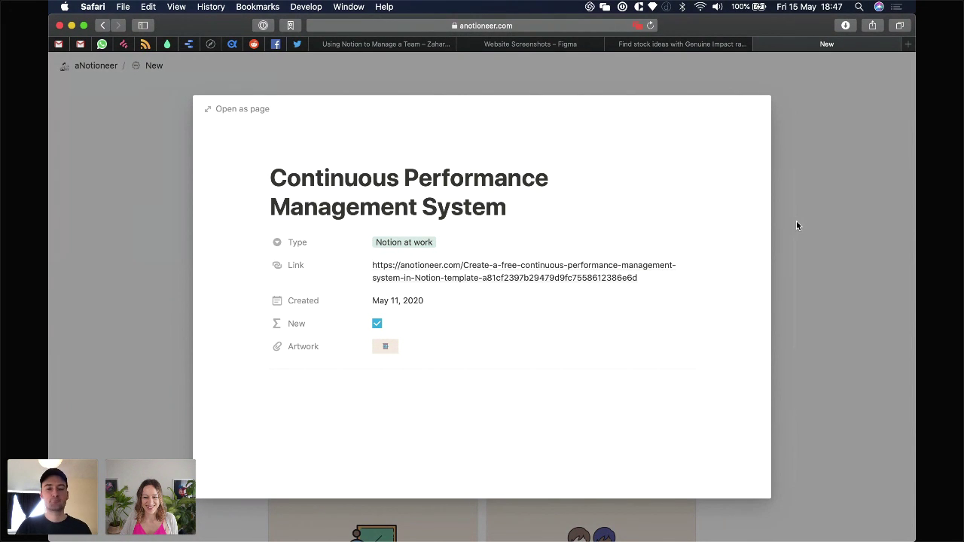
left_click(796, 220)
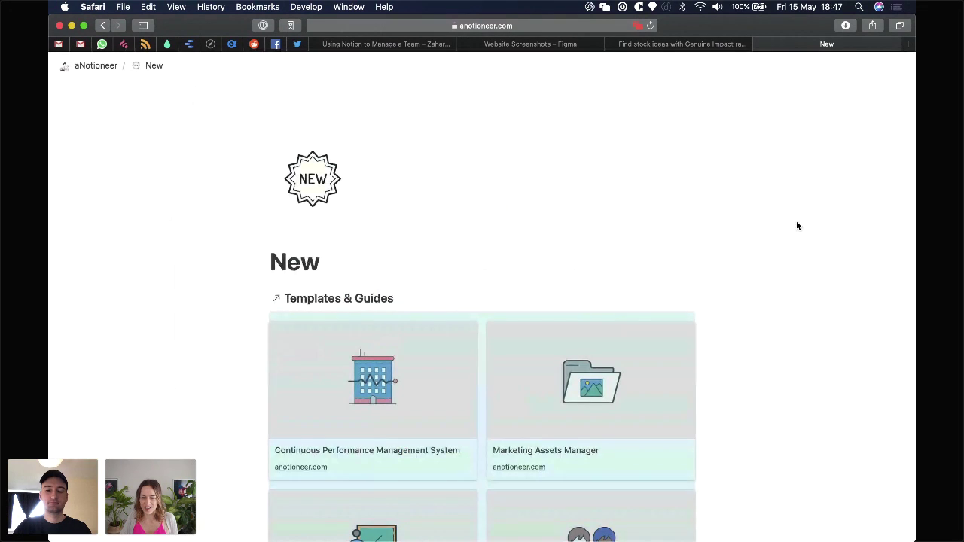
scroll(815, 203, "down", 1)
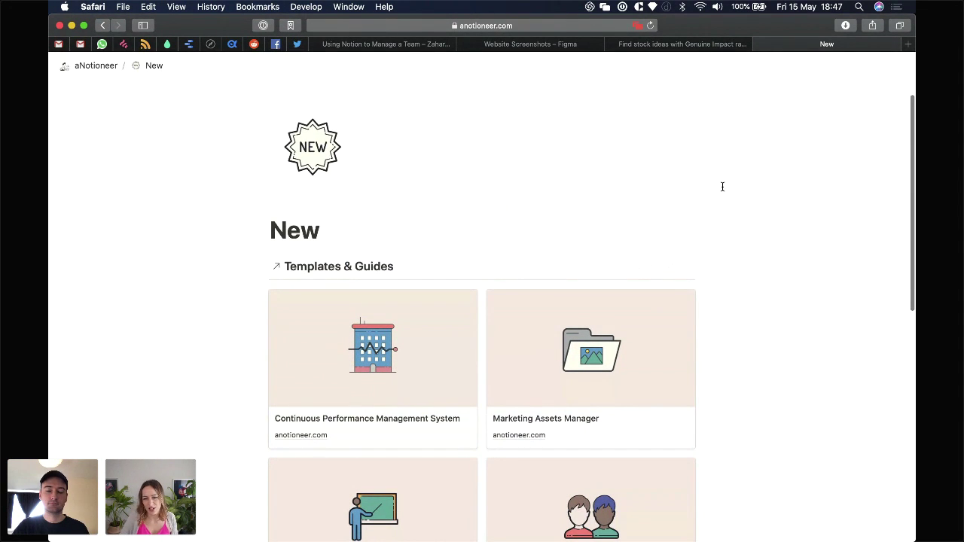
scroll(777, 183, "down", 3)
scroll(779, 184, "down", 1)
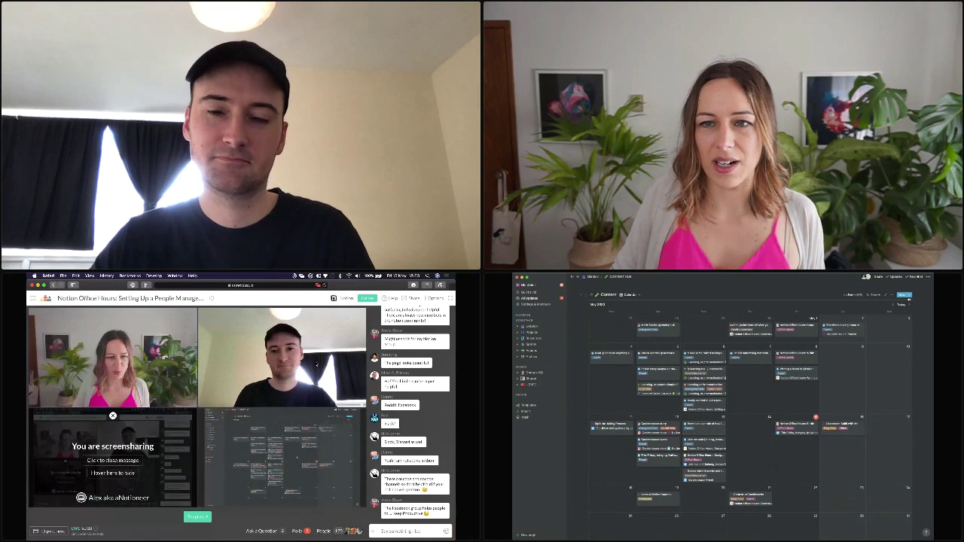
Step: In Notion's Content Hub calendar, open the "Learning, or procrastination?" blog post and review its properties, including Related and Channels
mouse_move(307, 468)
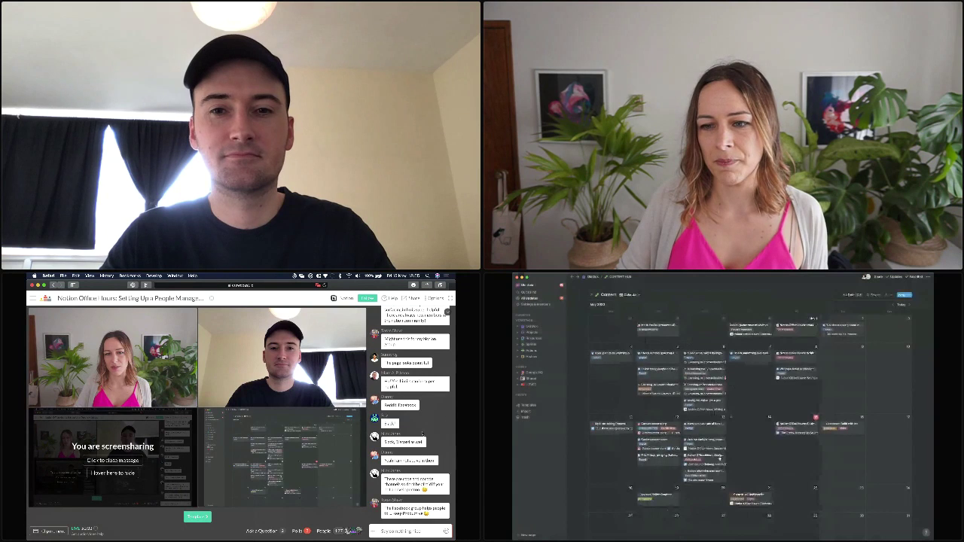
left_click(664, 390)
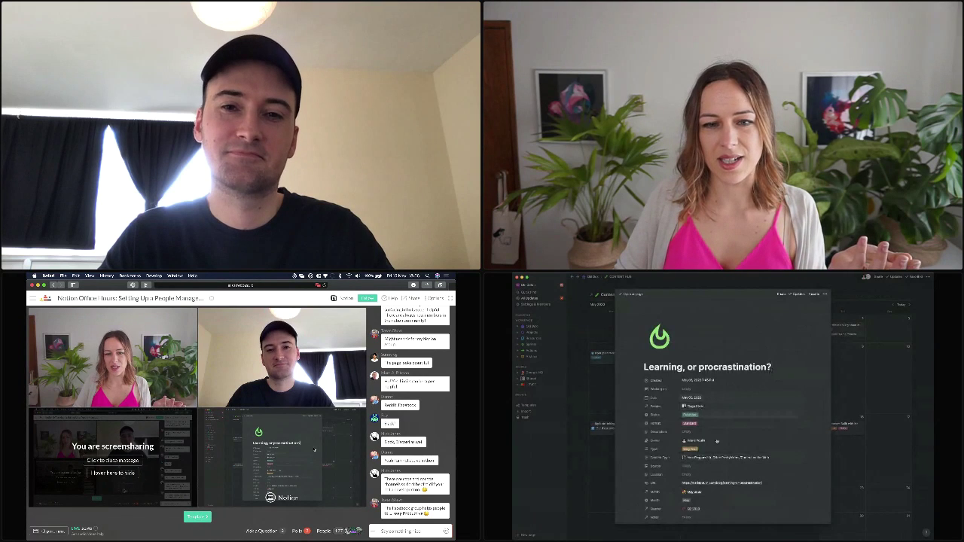
scroll(717, 440, "down", 1)
scroll(722, 466, "down", 2)
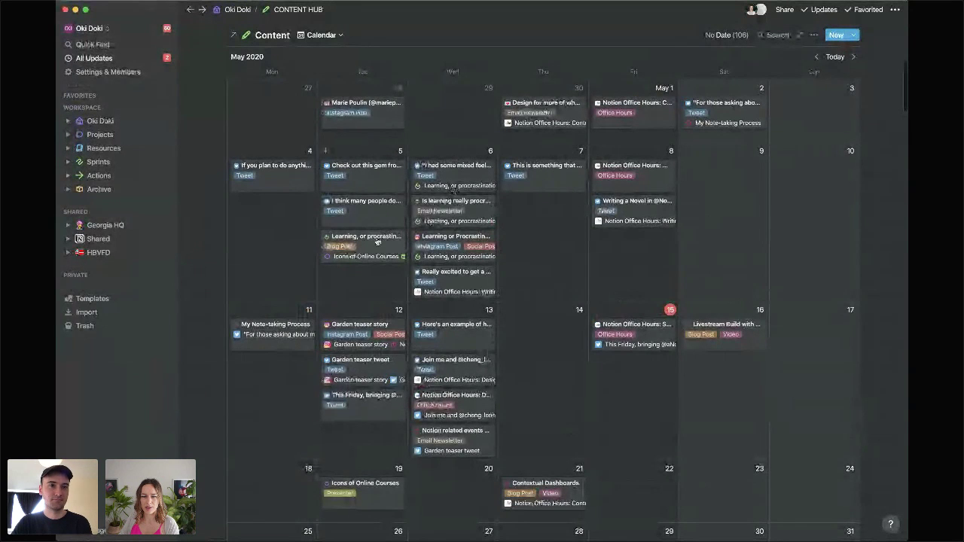
left_click(436, 266)
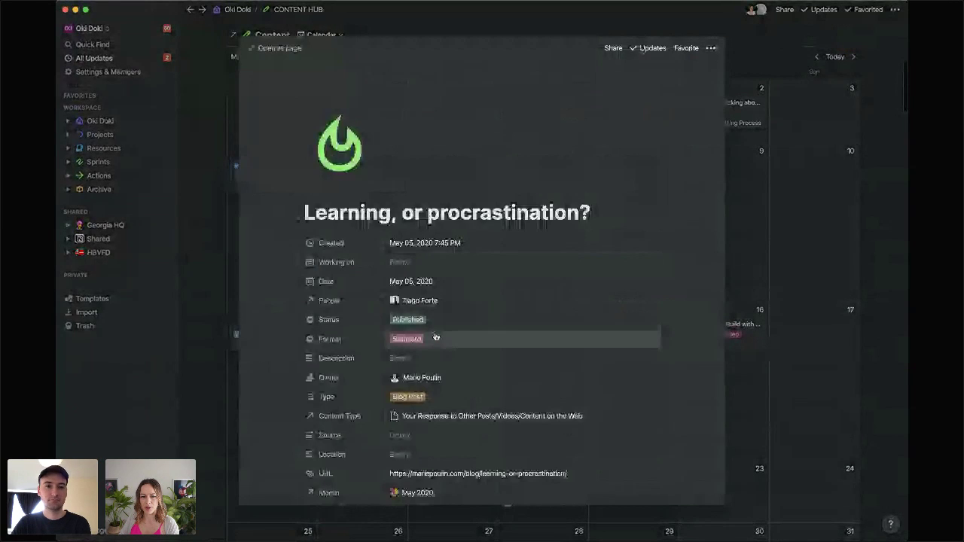
scroll(426, 419, "down", 10)
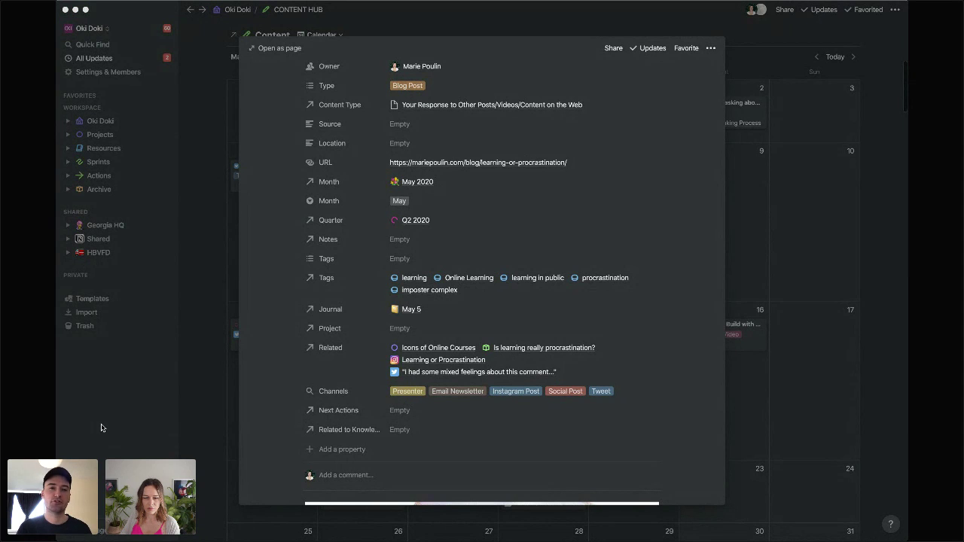
left_click(793, 266)
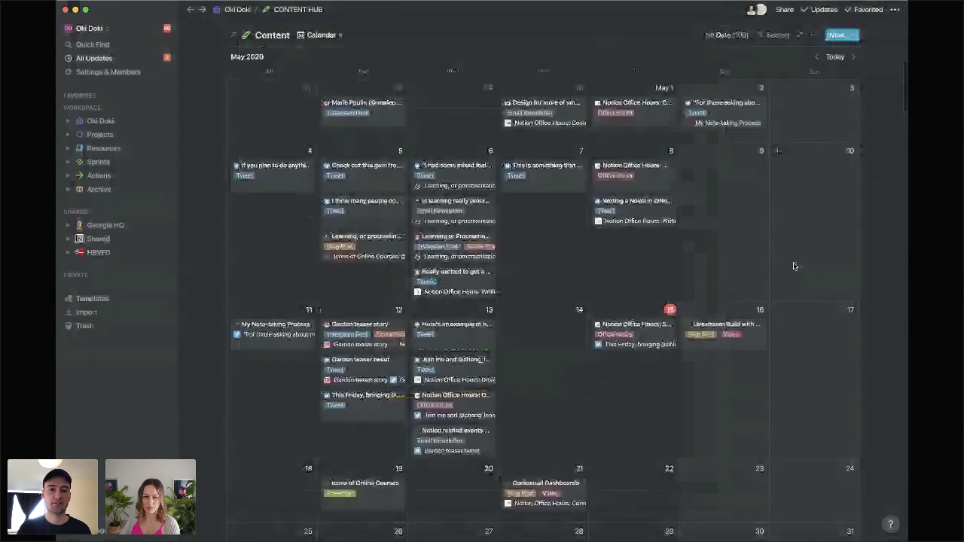
Step: Expand the MONTHS toggle above the Content calendar to show the Month database's Content Planner view
scroll(798, 268, "up", 3)
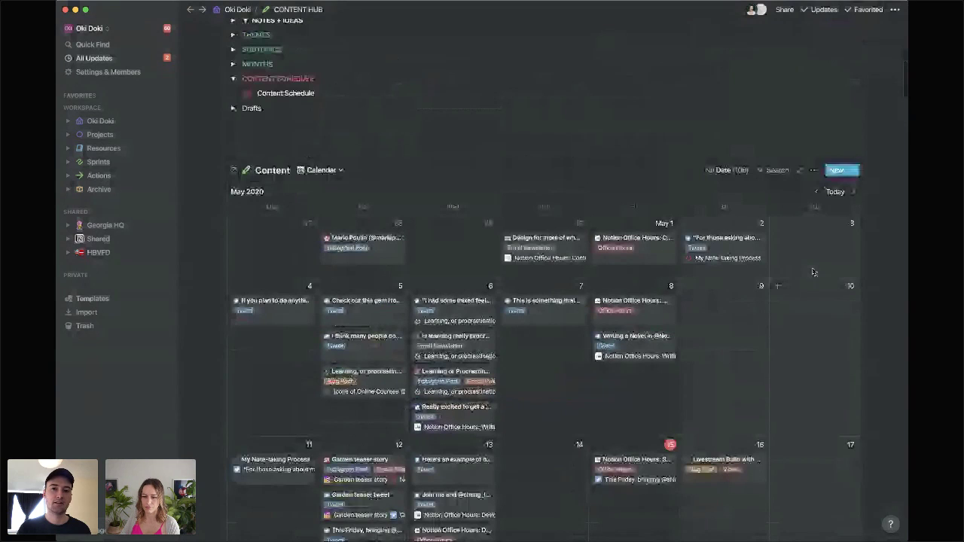
scroll(813, 271, "up", 1)
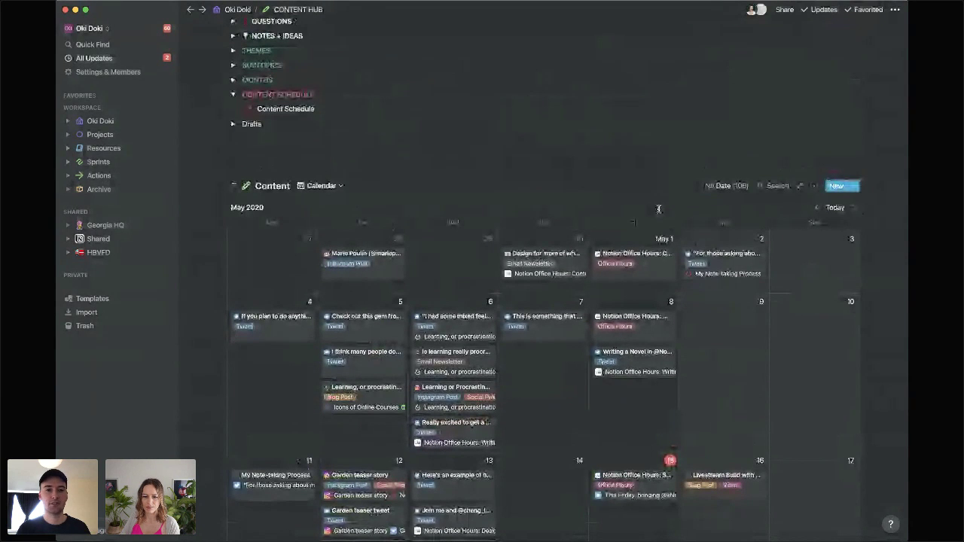
scroll(421, 187, "up", 1)
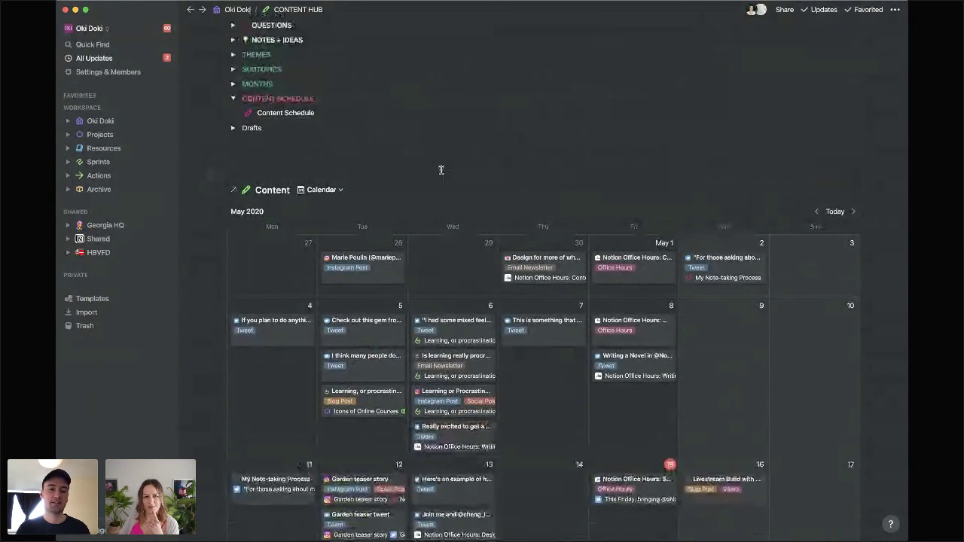
left_click(233, 84)
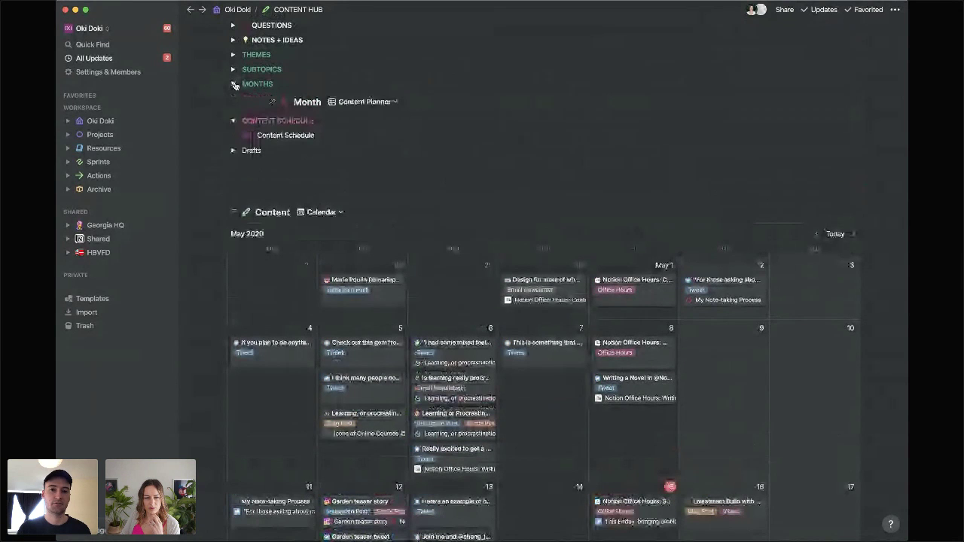